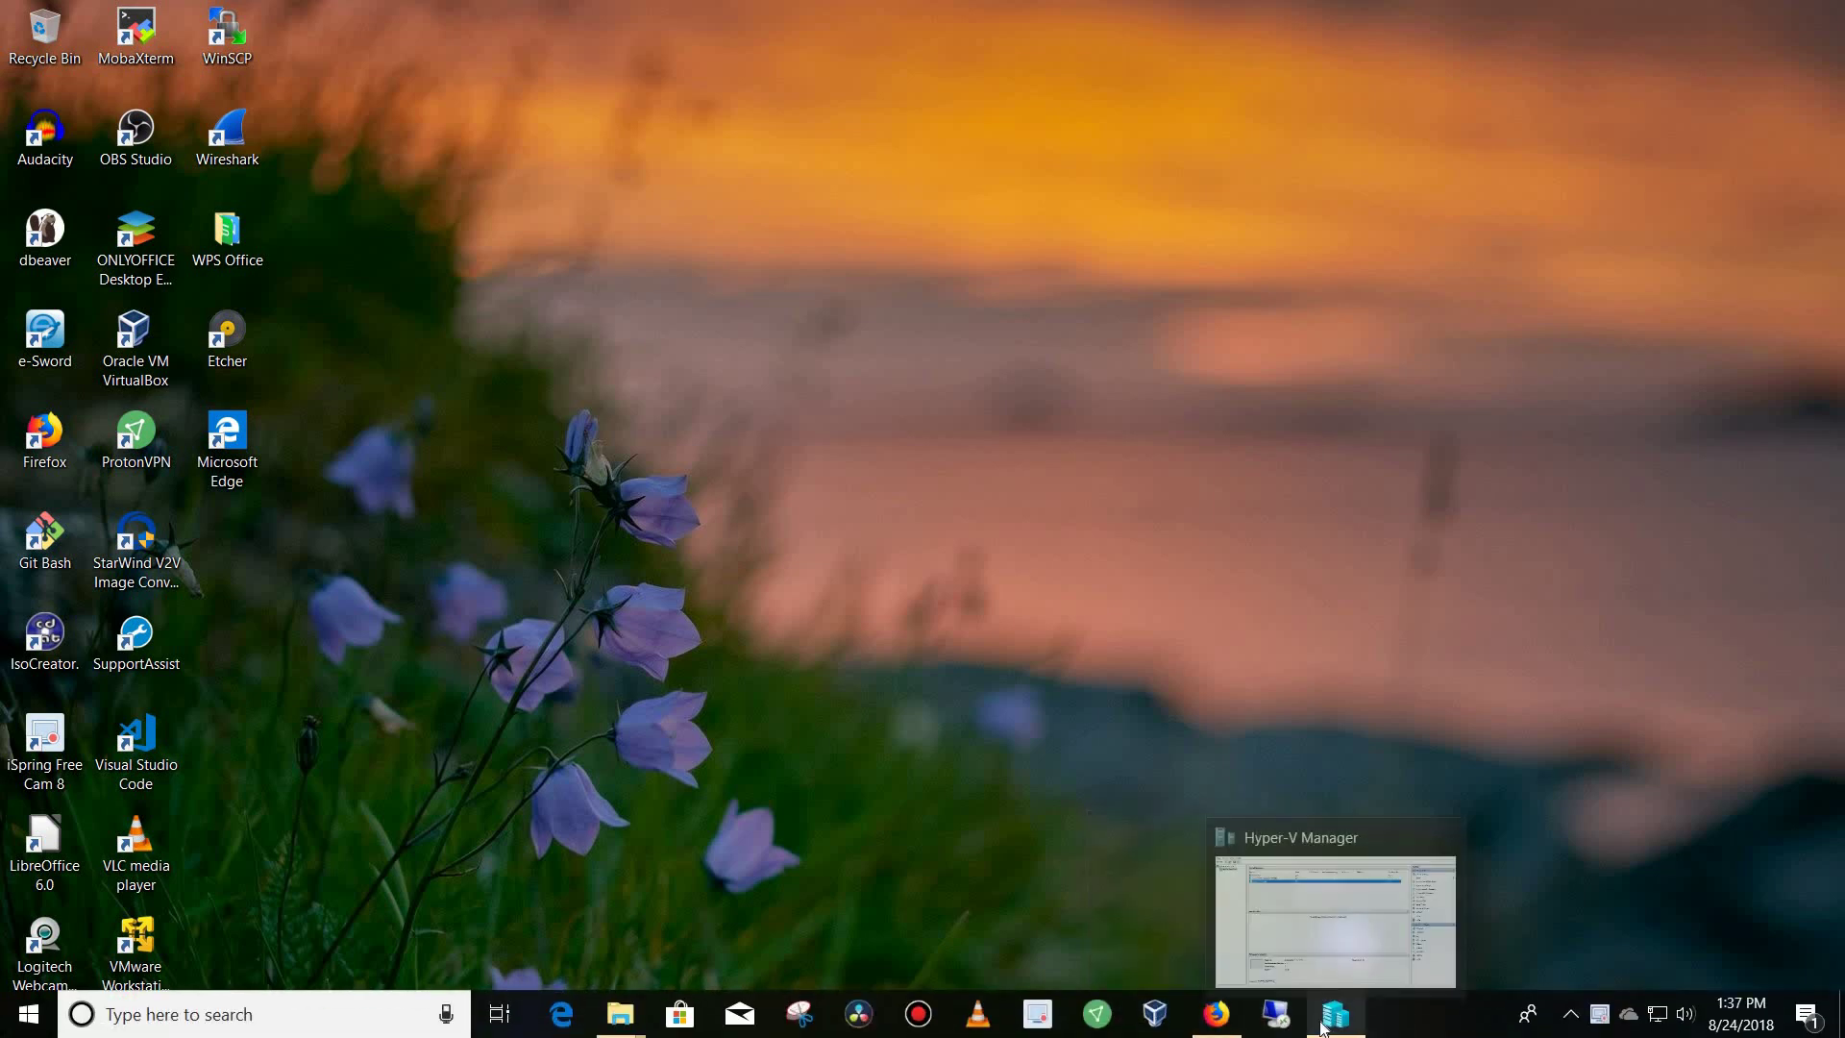
- Restore the Hyper-V Manager window from the taskbar to show the three virtual machines
click(1332, 1014)
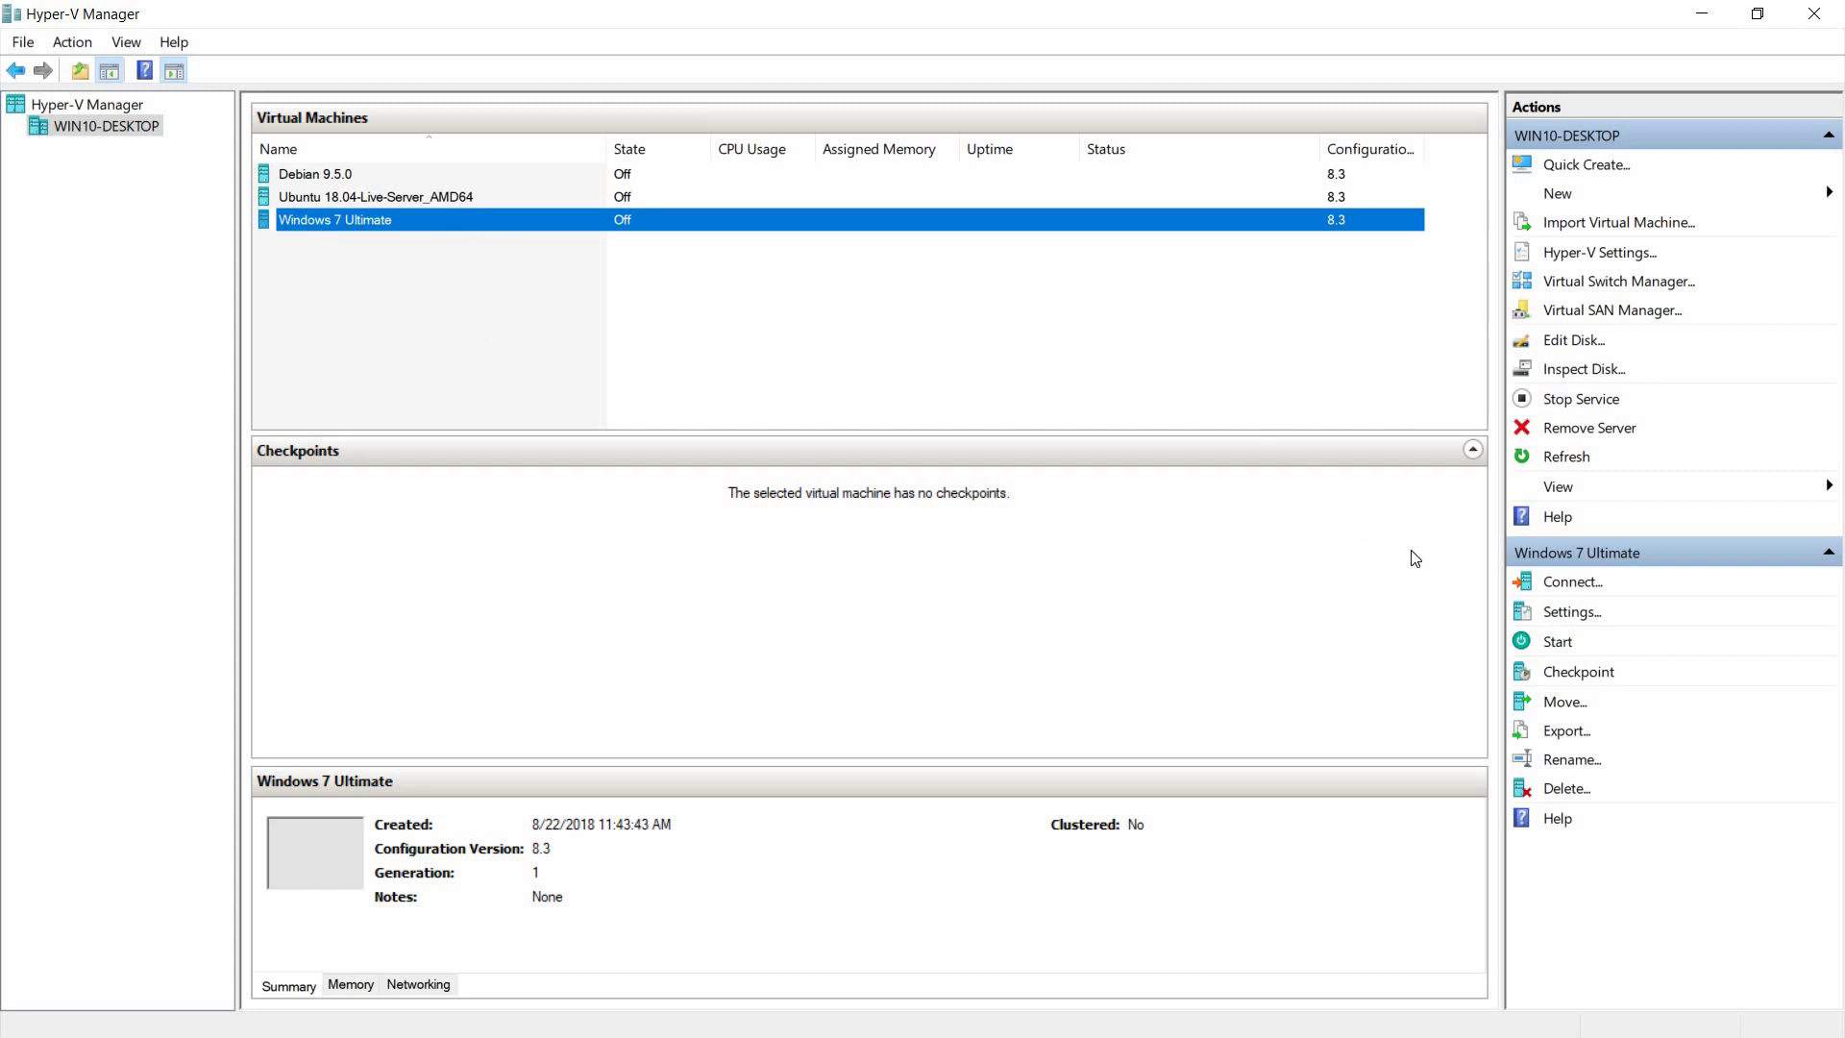
- Start the Windows 7 Ultimate virtual machine and switch its console to Full Screen Mode
click(1553, 618)
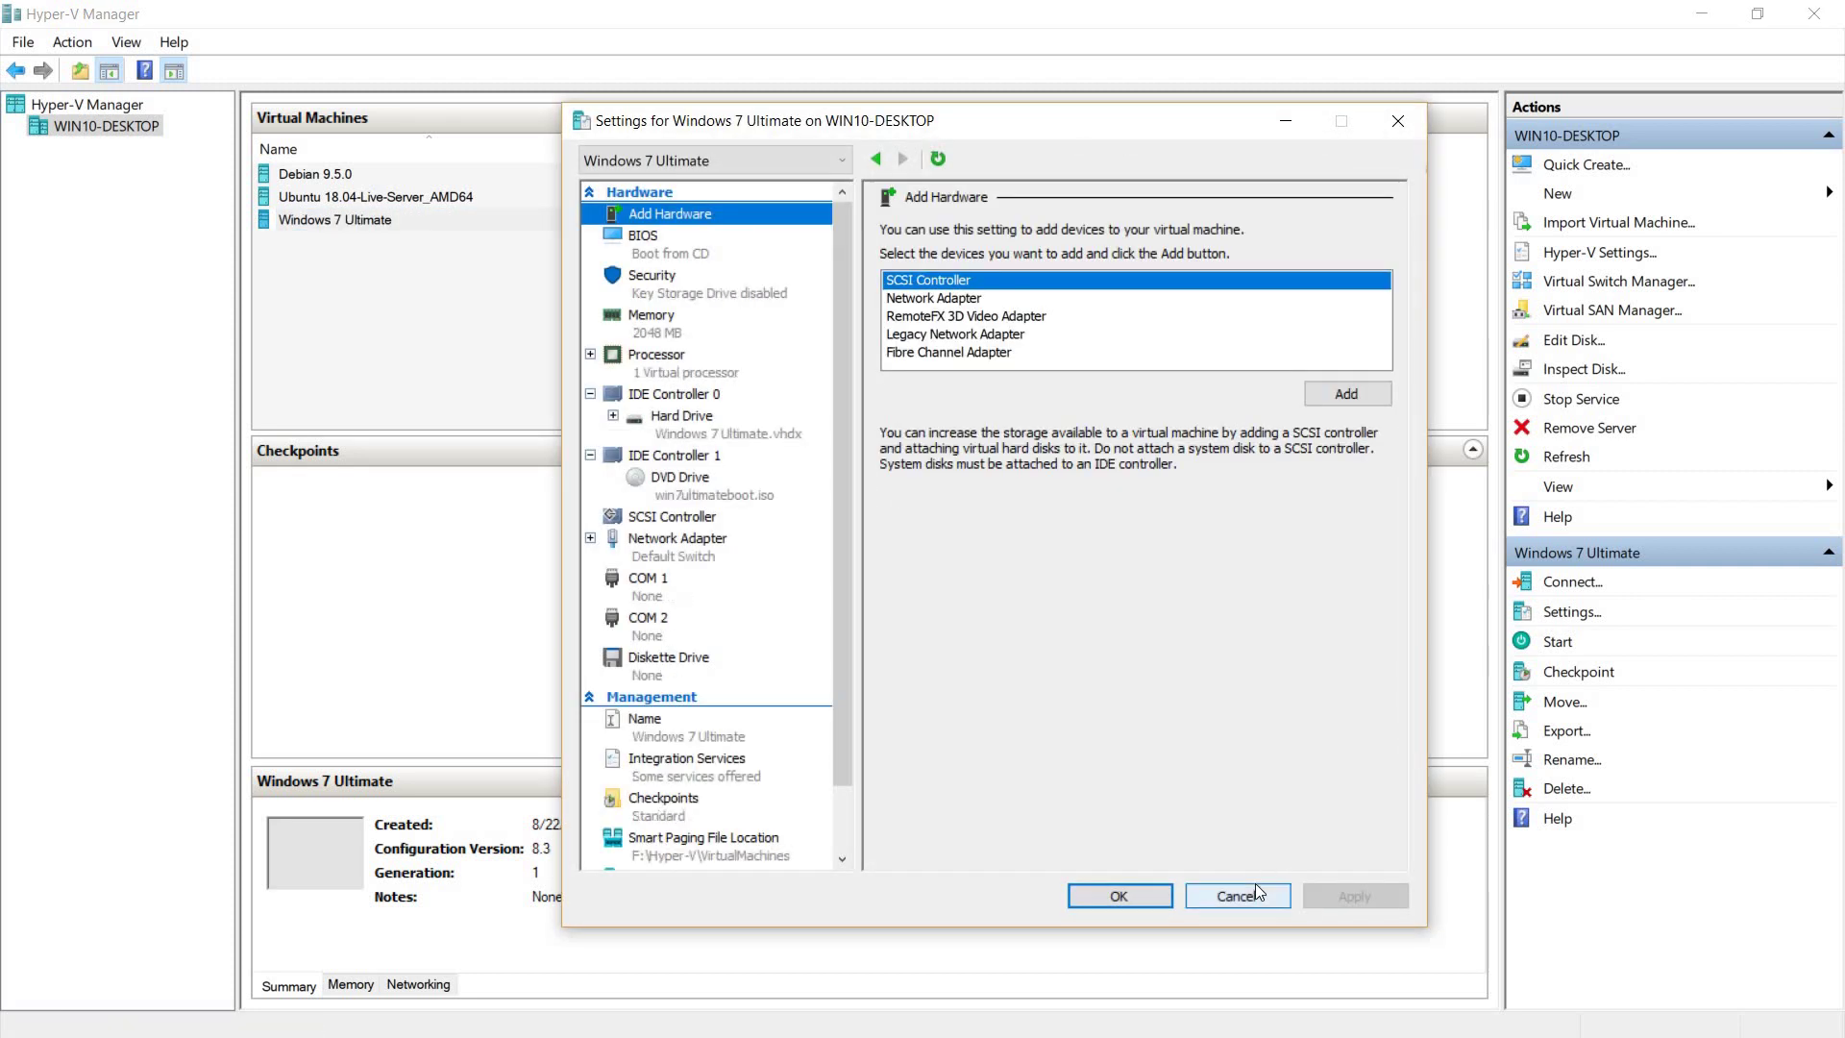
click(1236, 895)
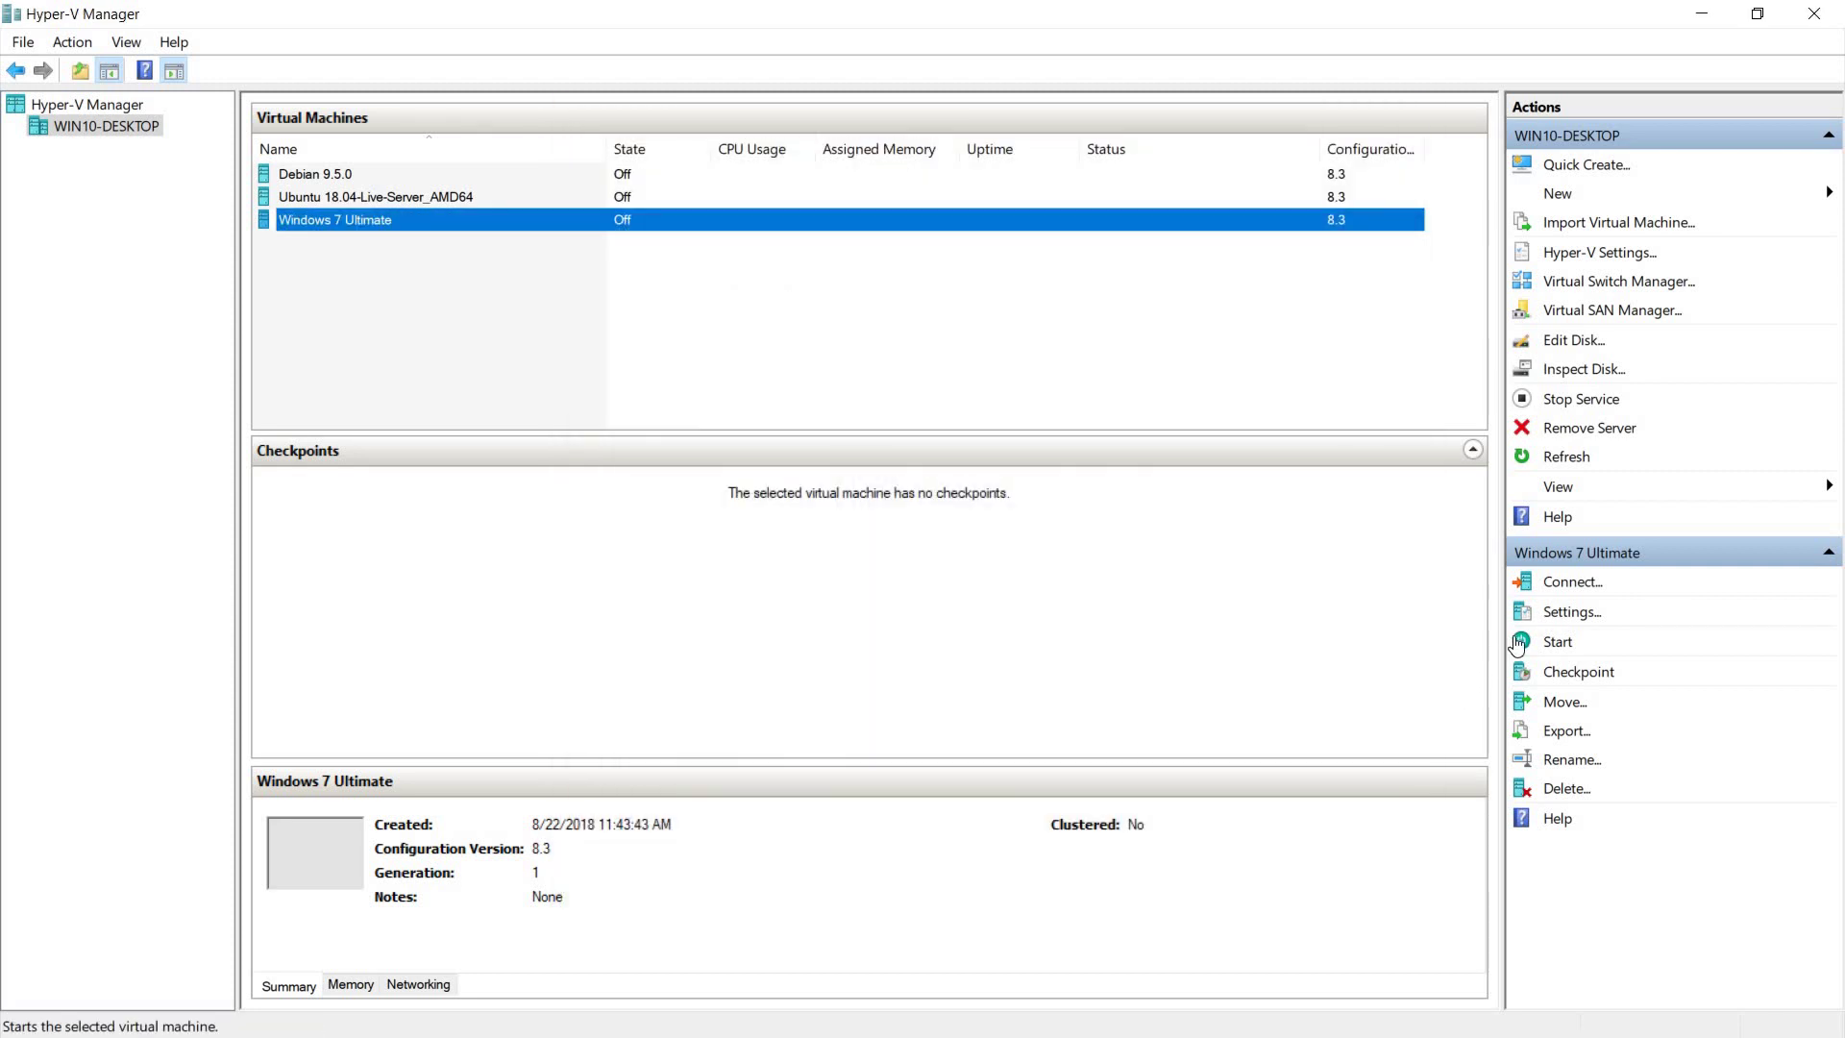
click(1525, 671)
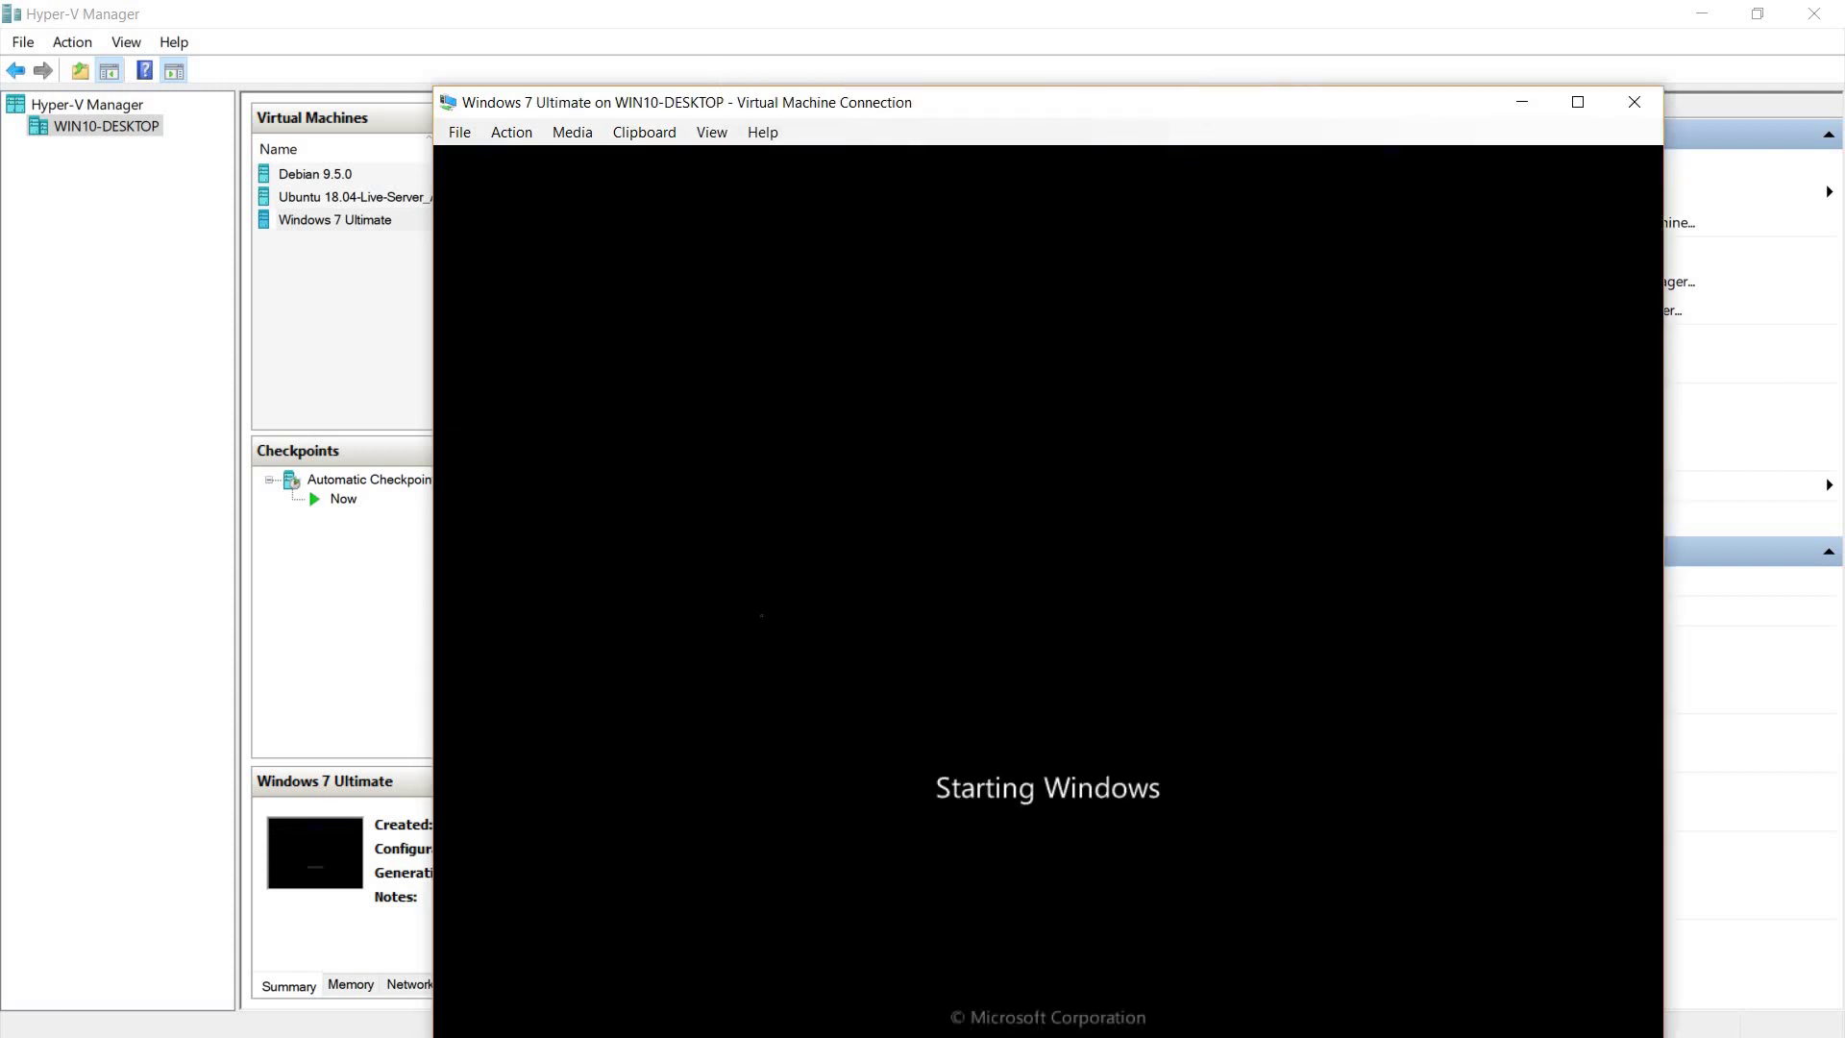
click(723, 132)
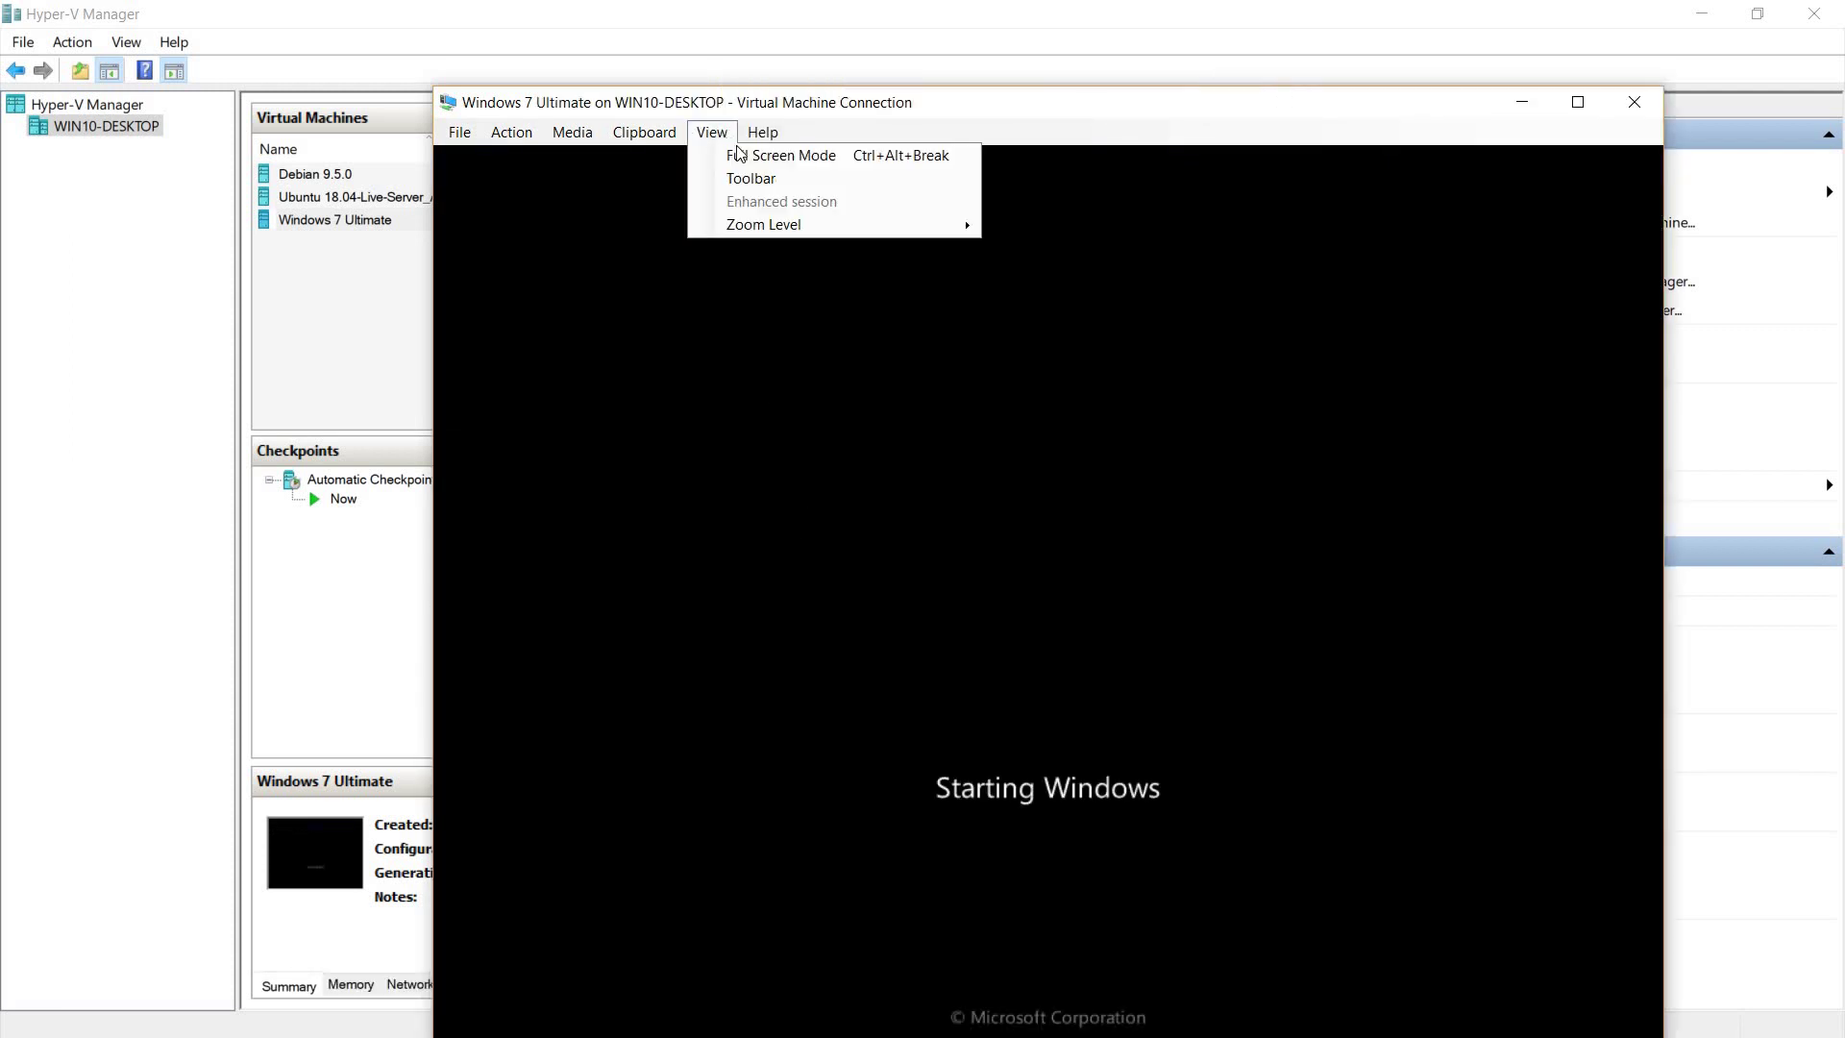
click(738, 154)
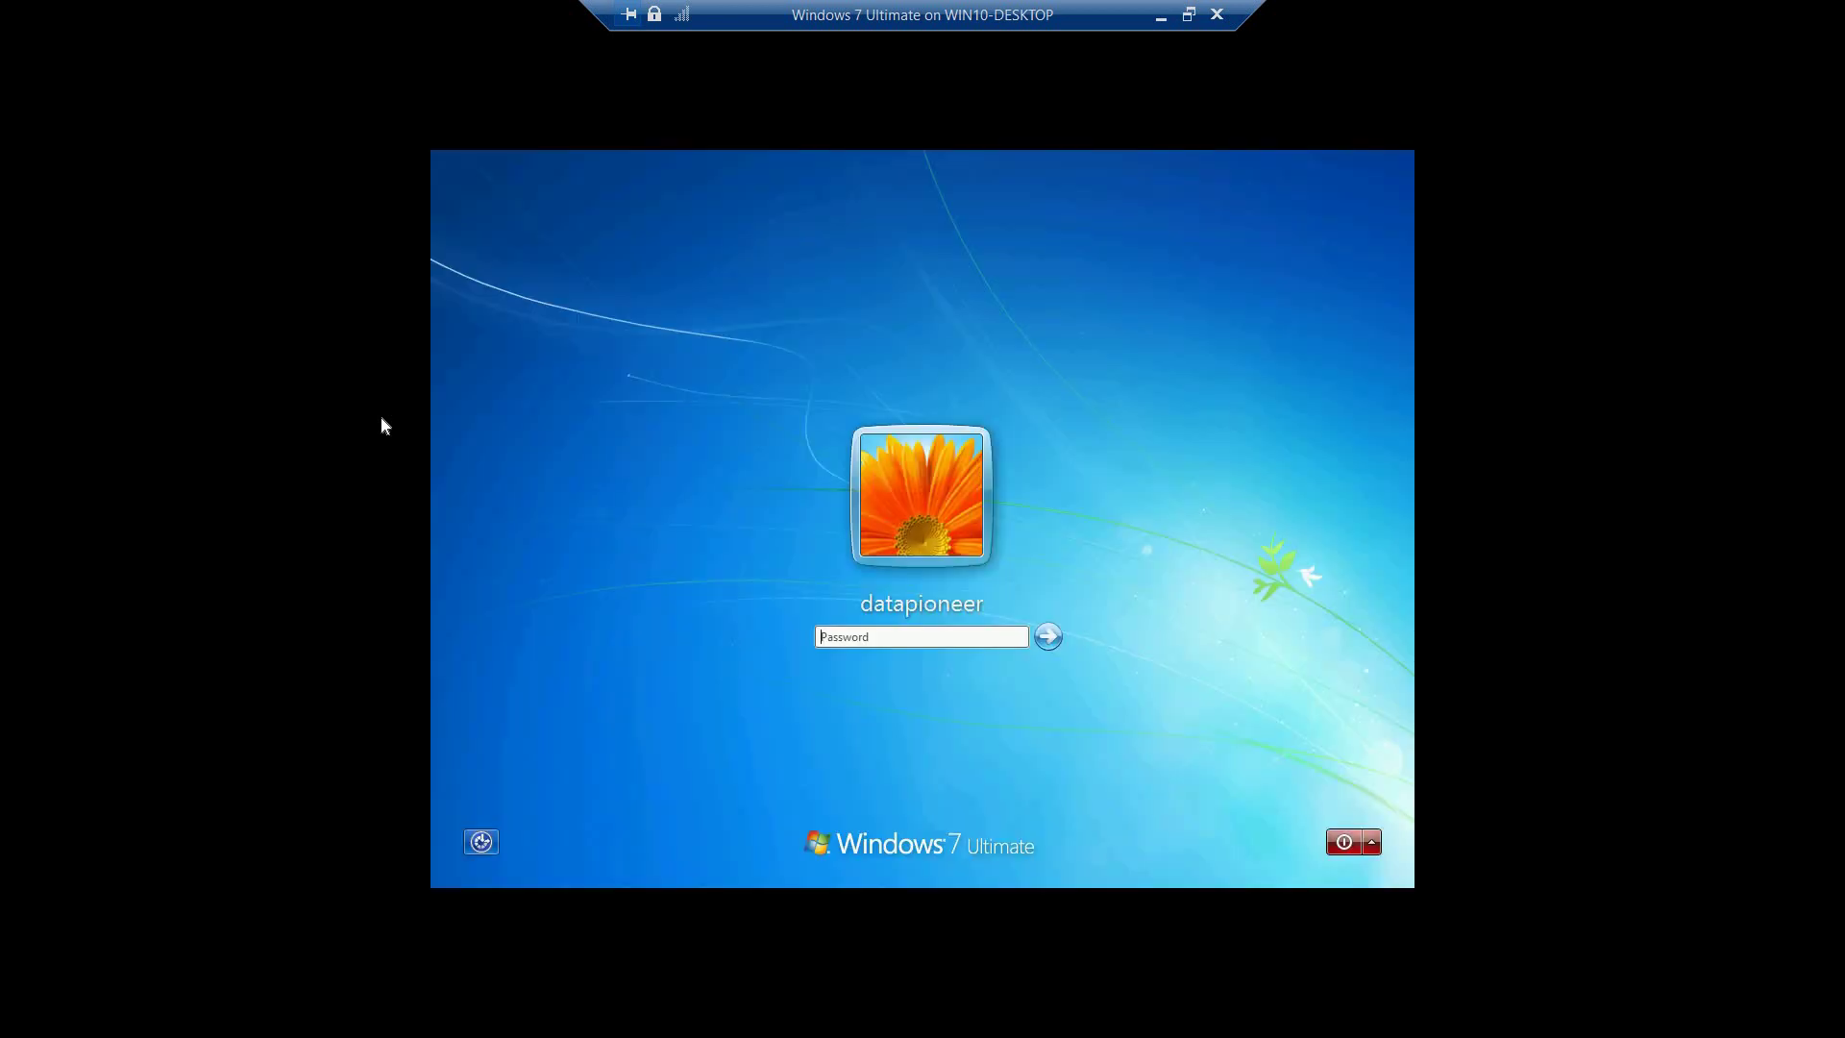
text(********)
- Correct the mistyped password and sign in to the Windows 7 Ultimate guest
key(BackSpace)
key(BackSpace)
key(BackSpace)
key(BackSpace)
key(BackSpace)
key(BackSpace)
key(BackSpace)
key(BackSpace)
text(*************)
key(Return)
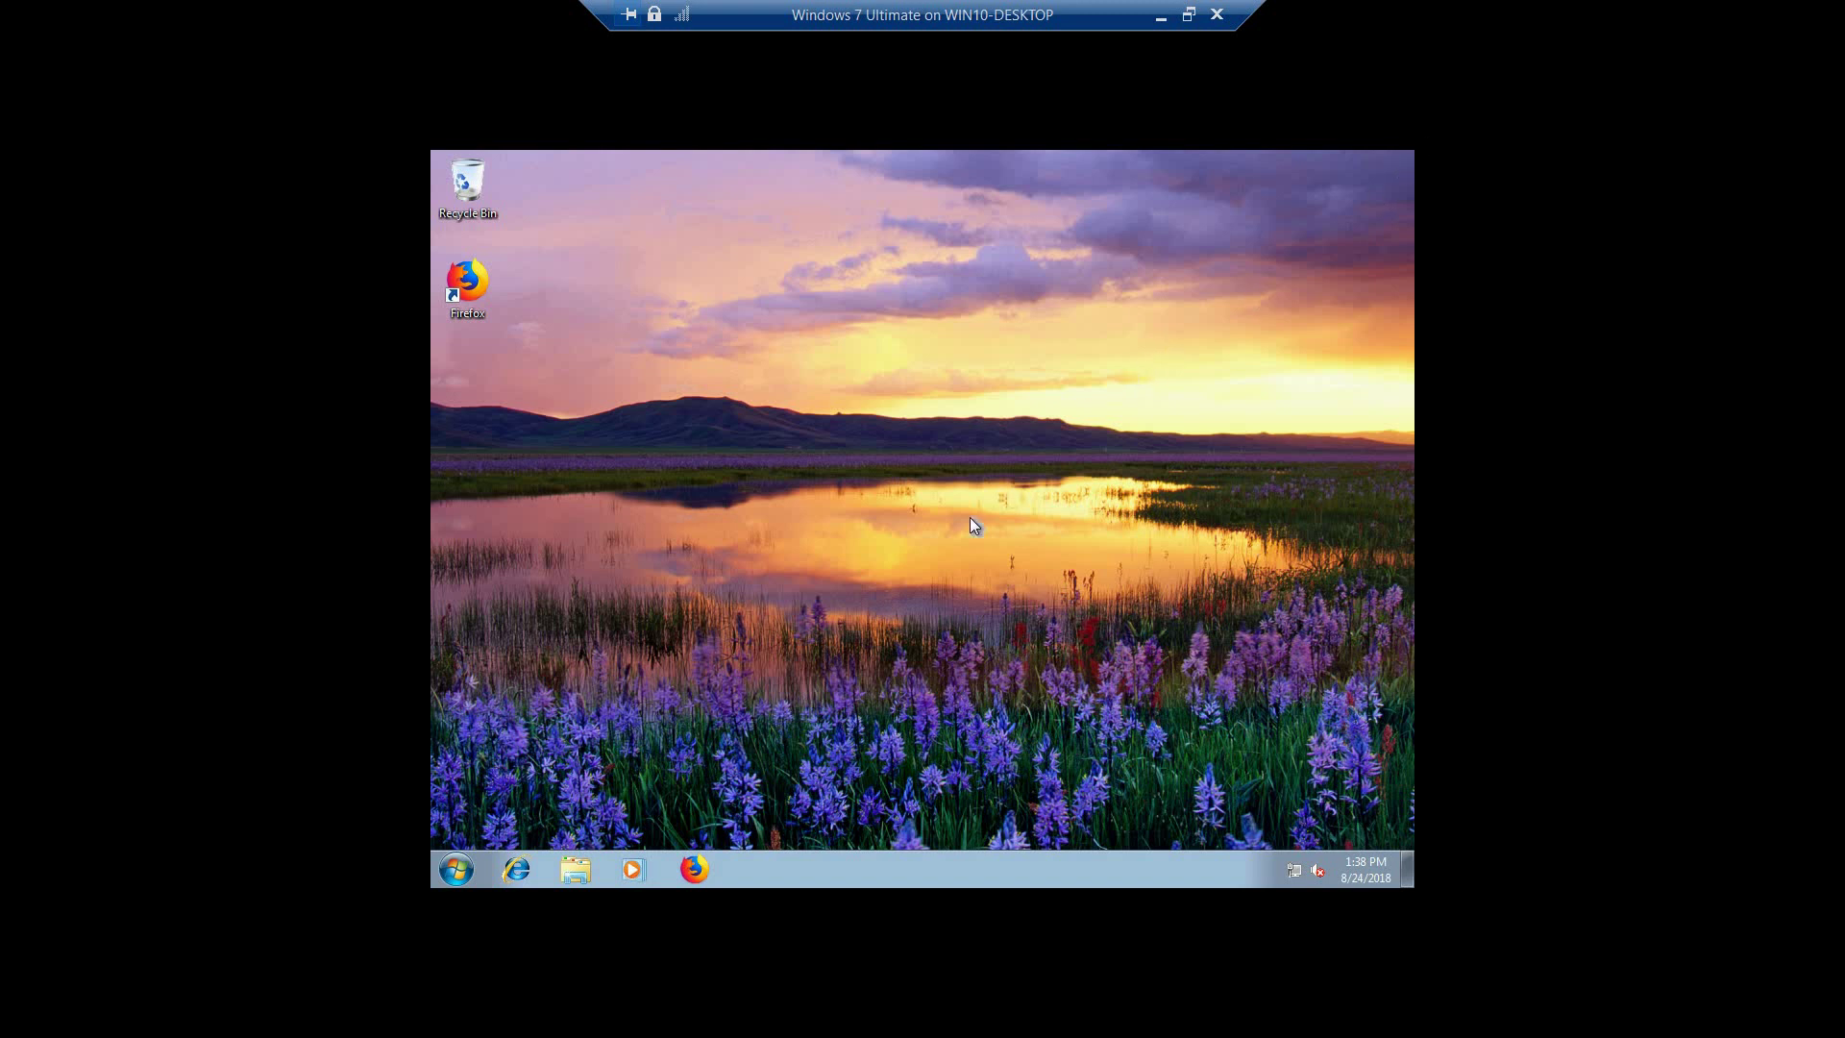
right_click(892, 521)
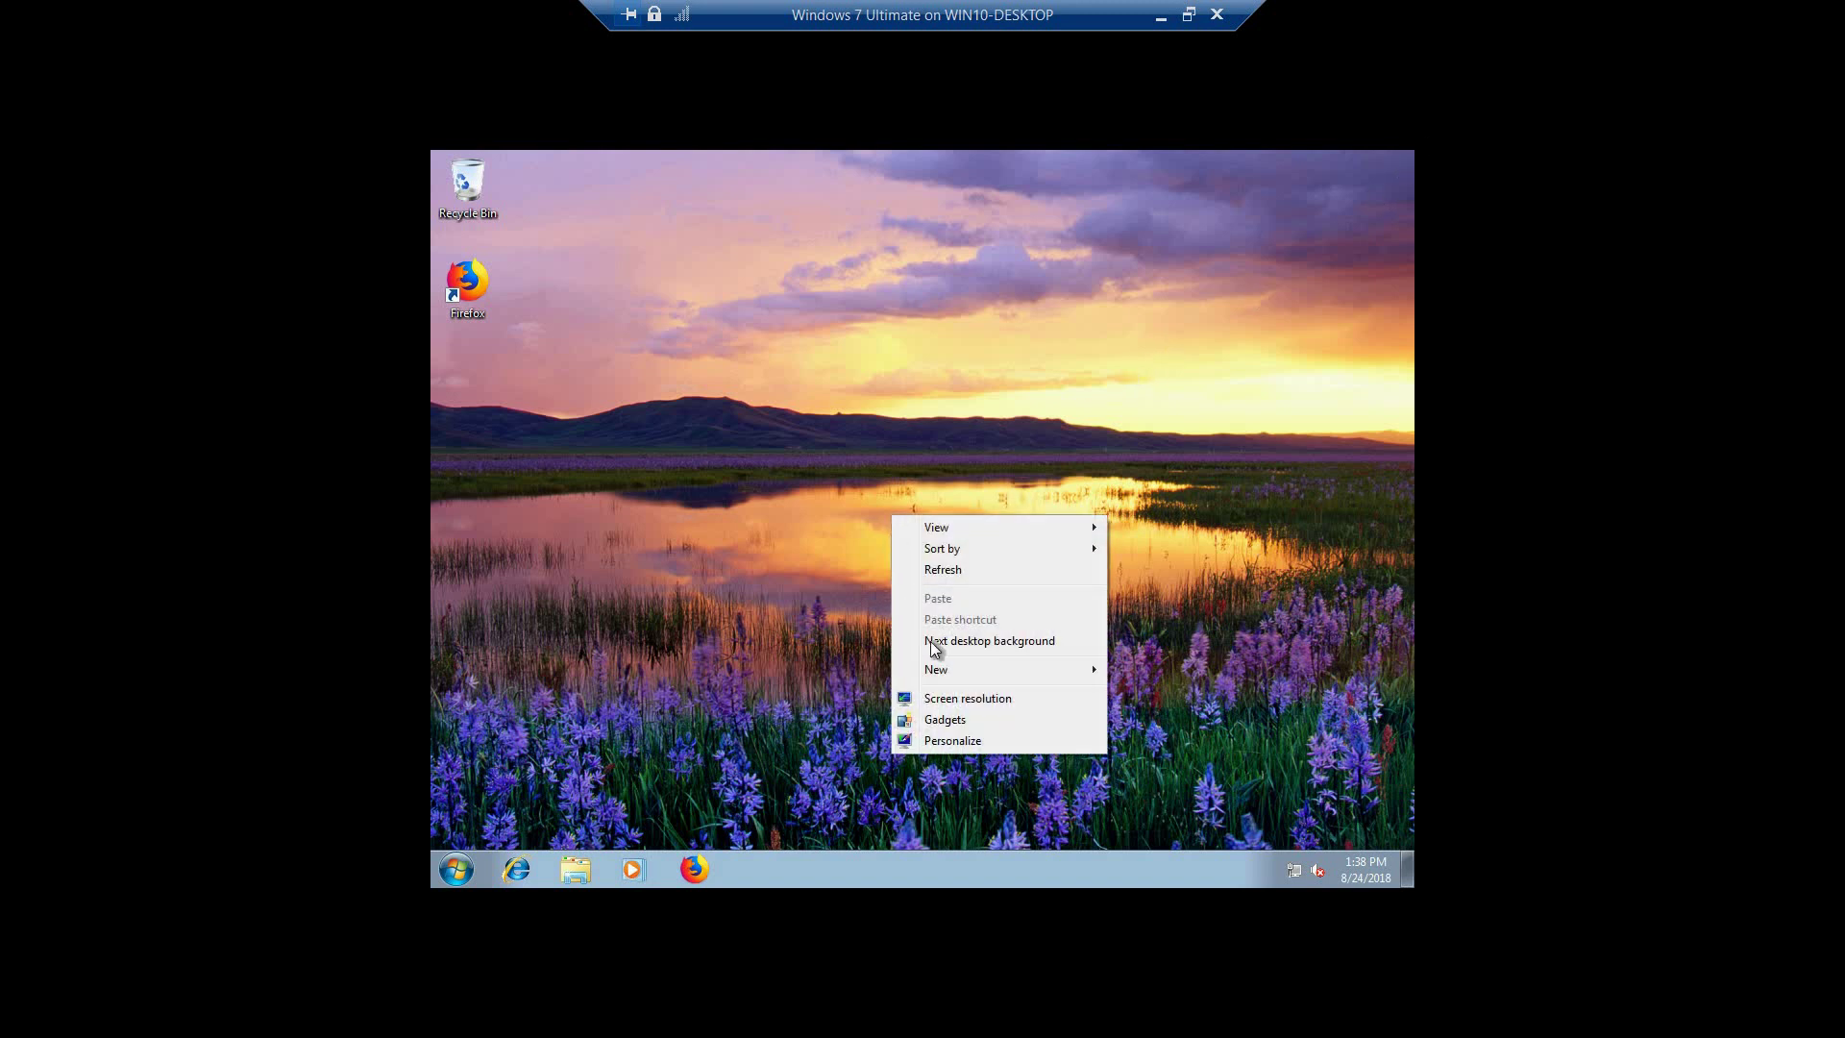
click(949, 702)
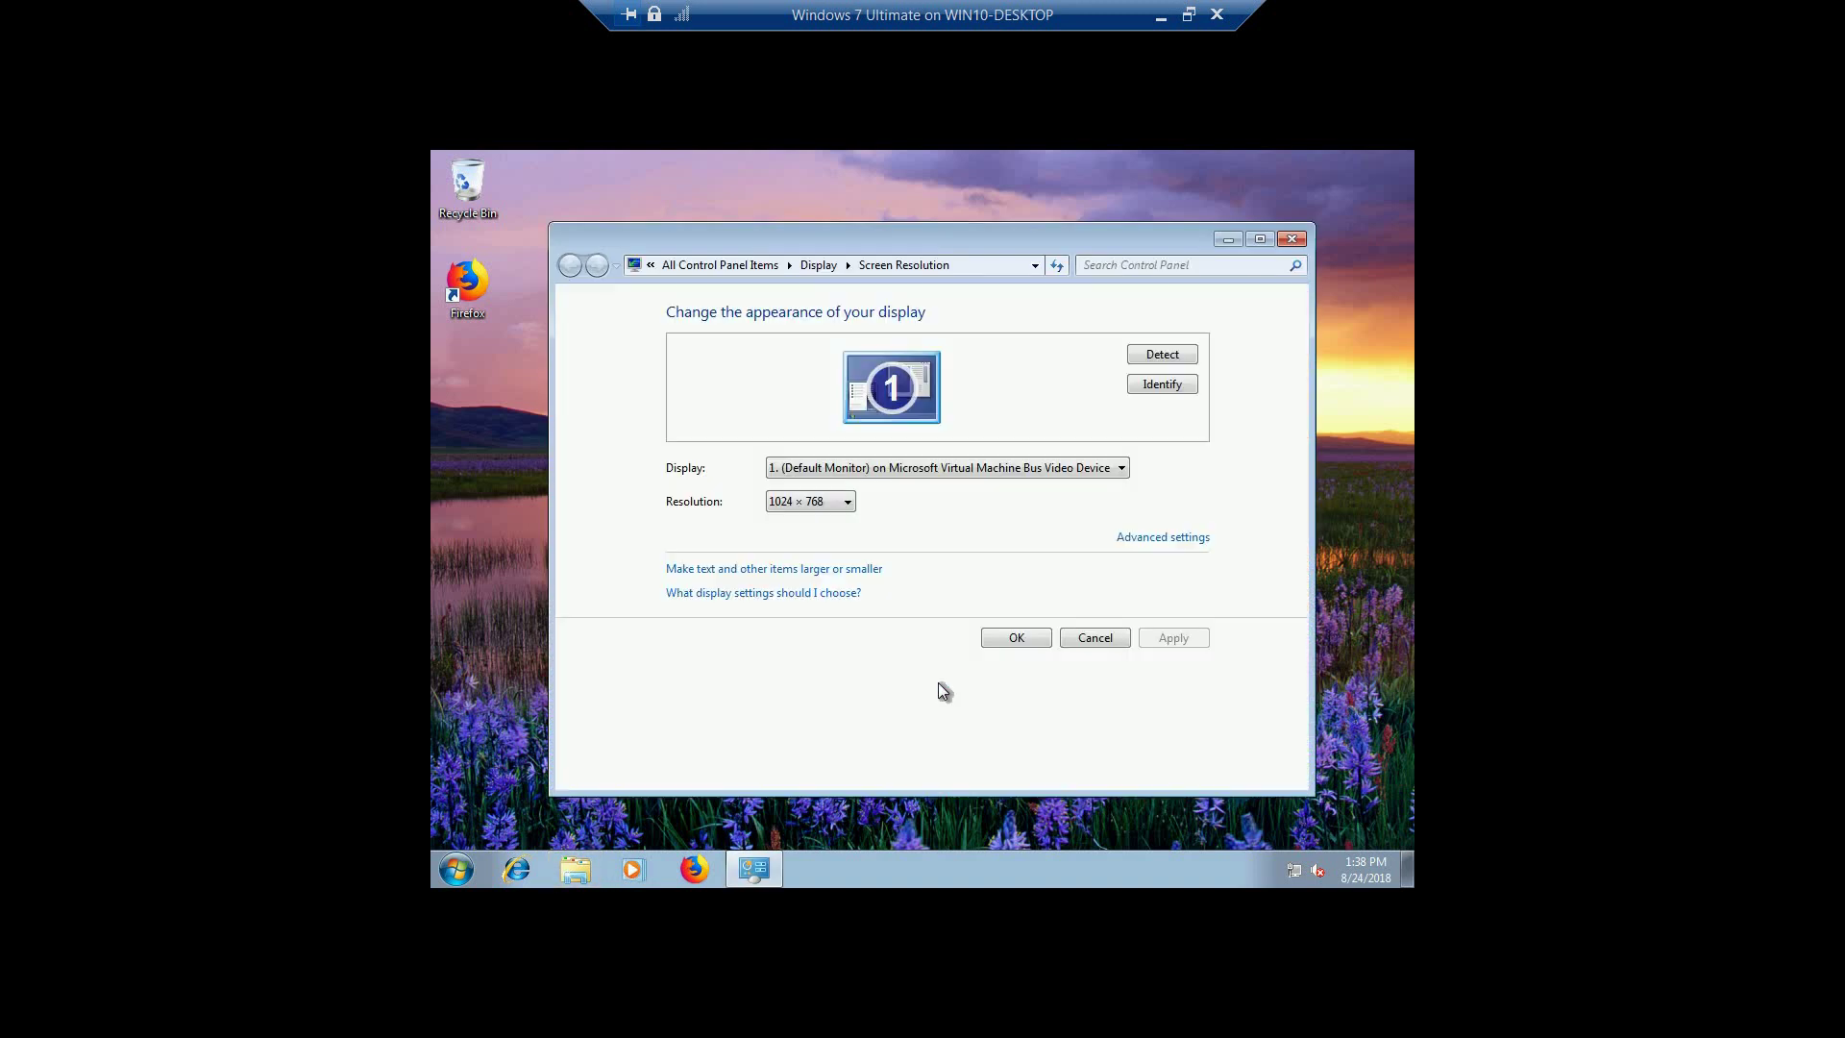
click(849, 505)
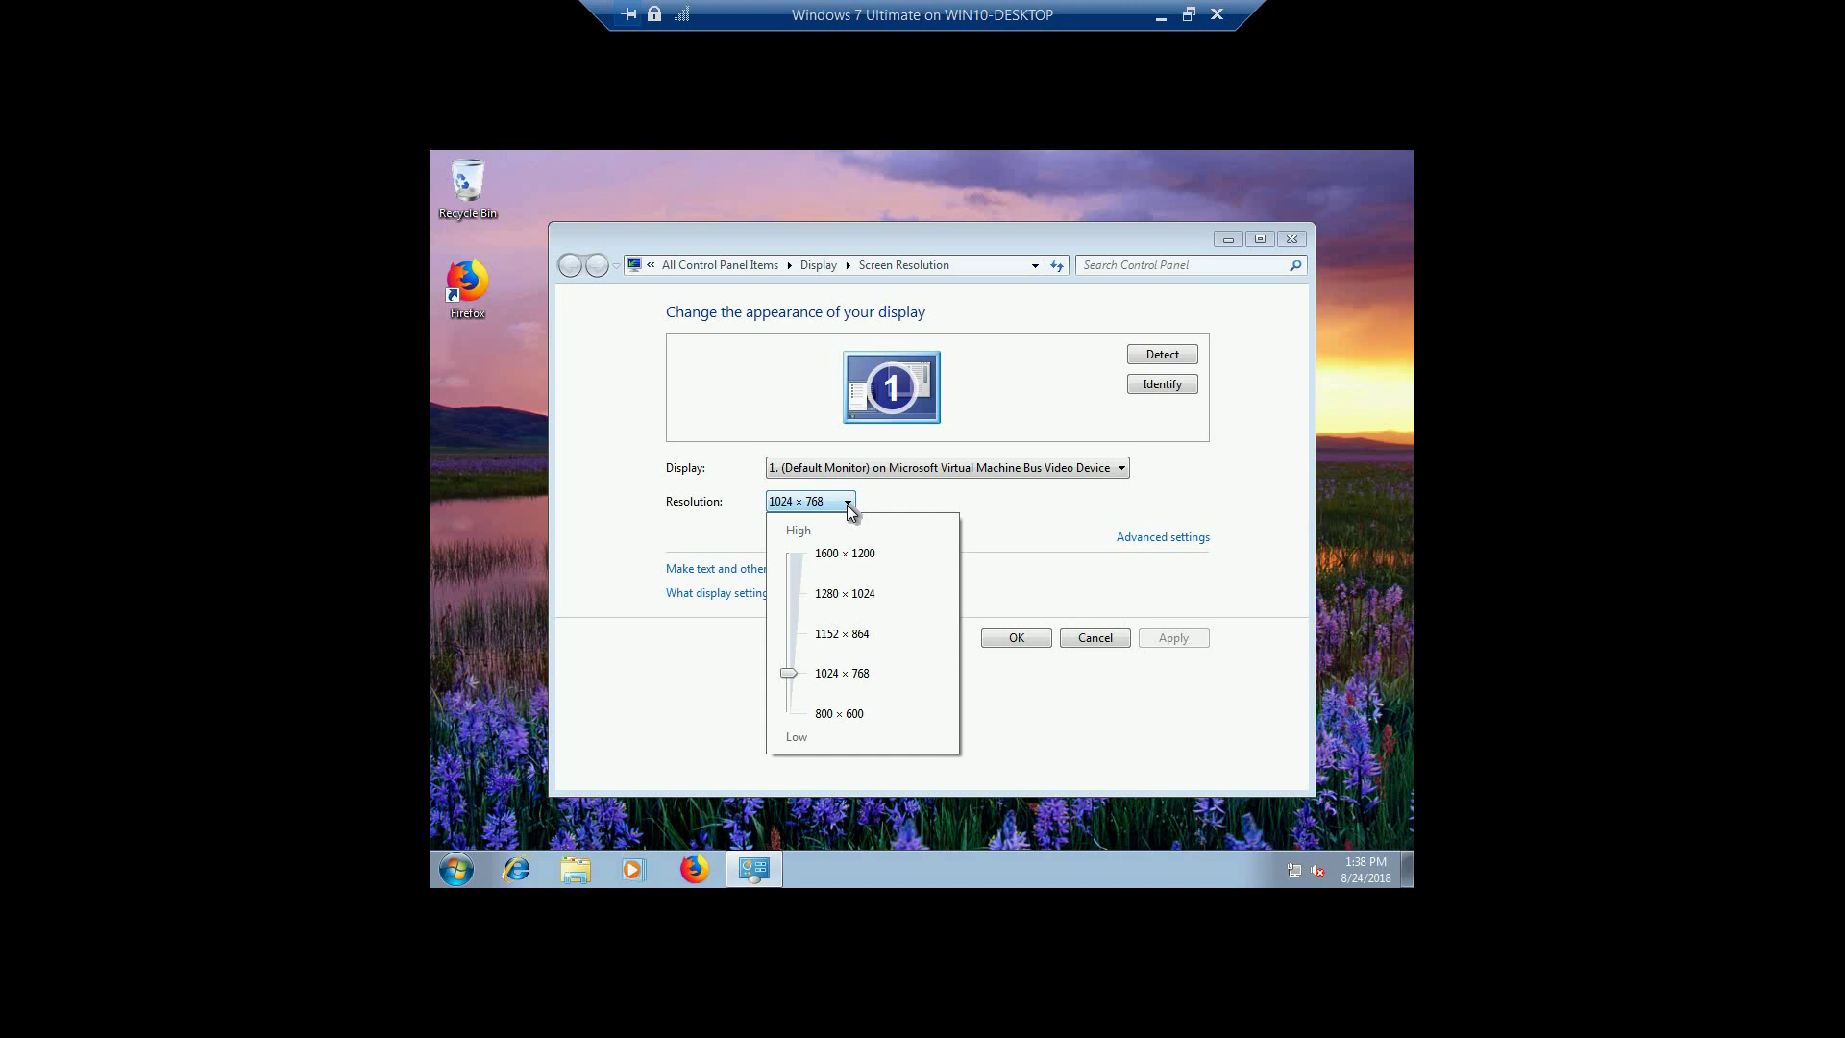
click(829, 552)
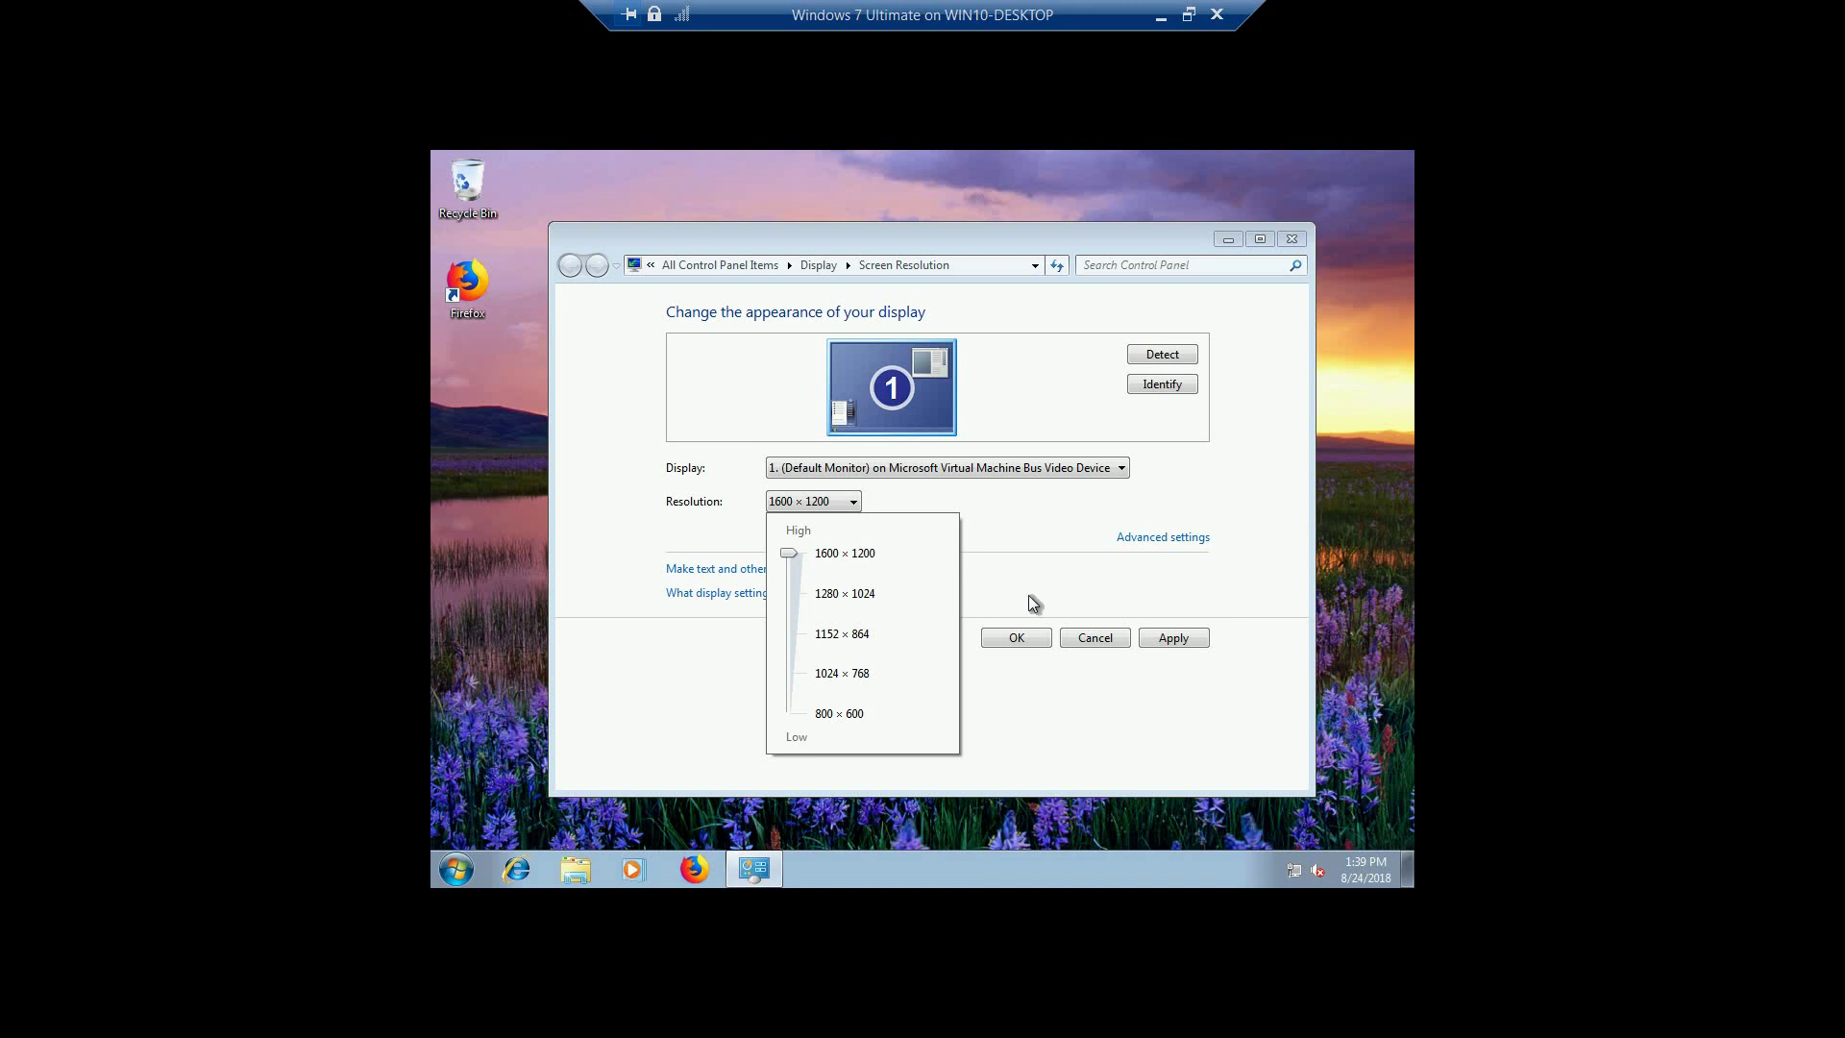
click(1107, 641)
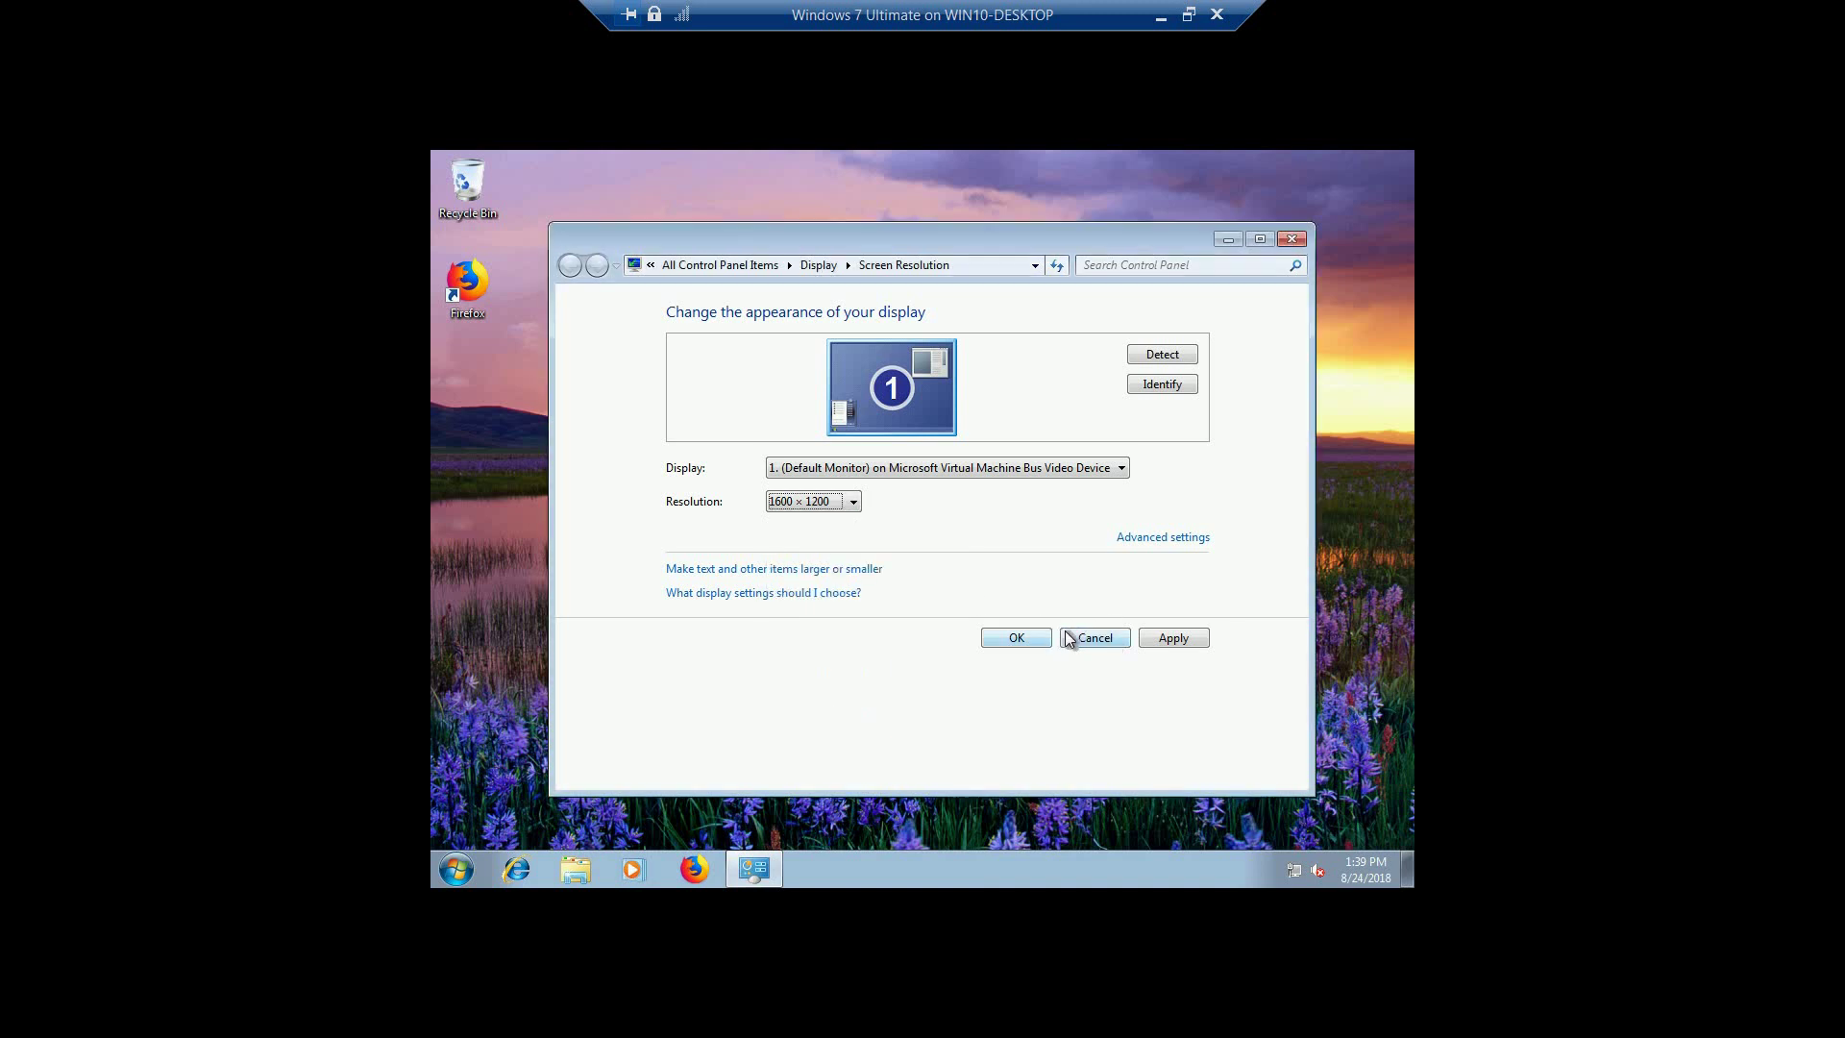
click(1067, 641)
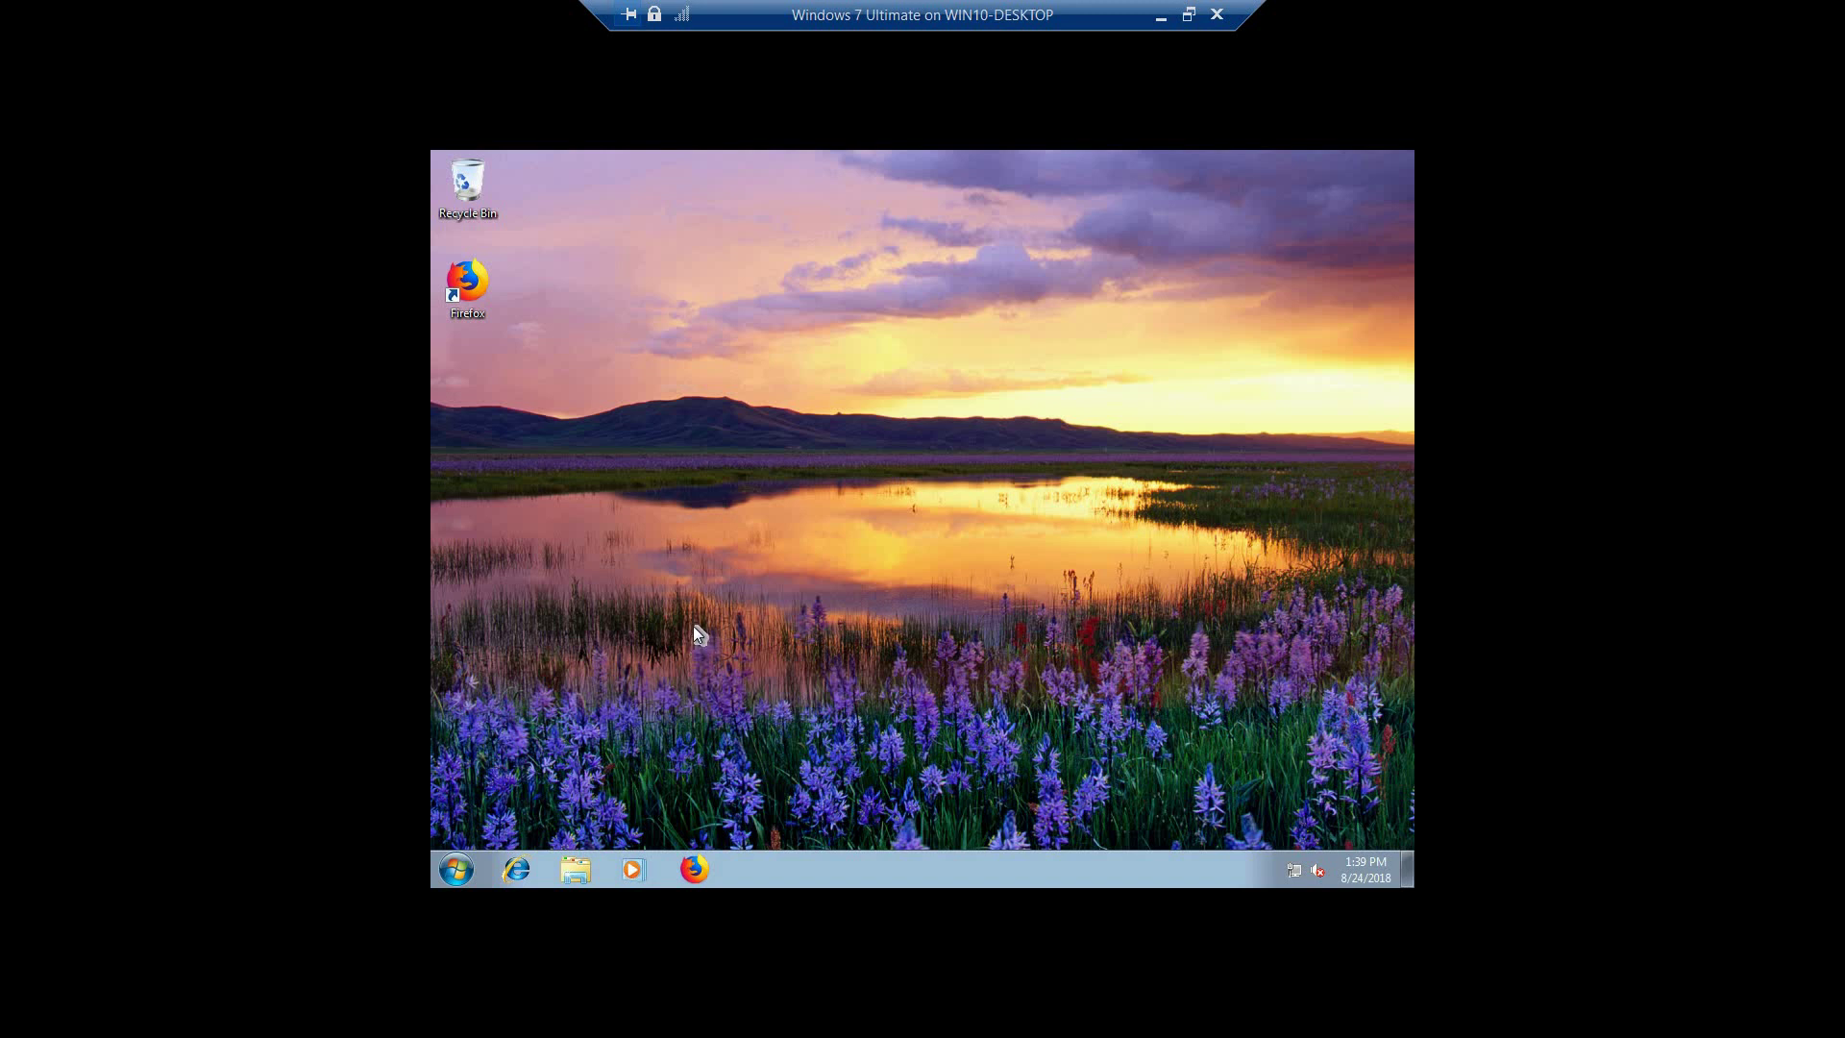
- Hide the full-screen session and shut down Windows 7 Ultimate from the Actions pane
click(1159, 15)
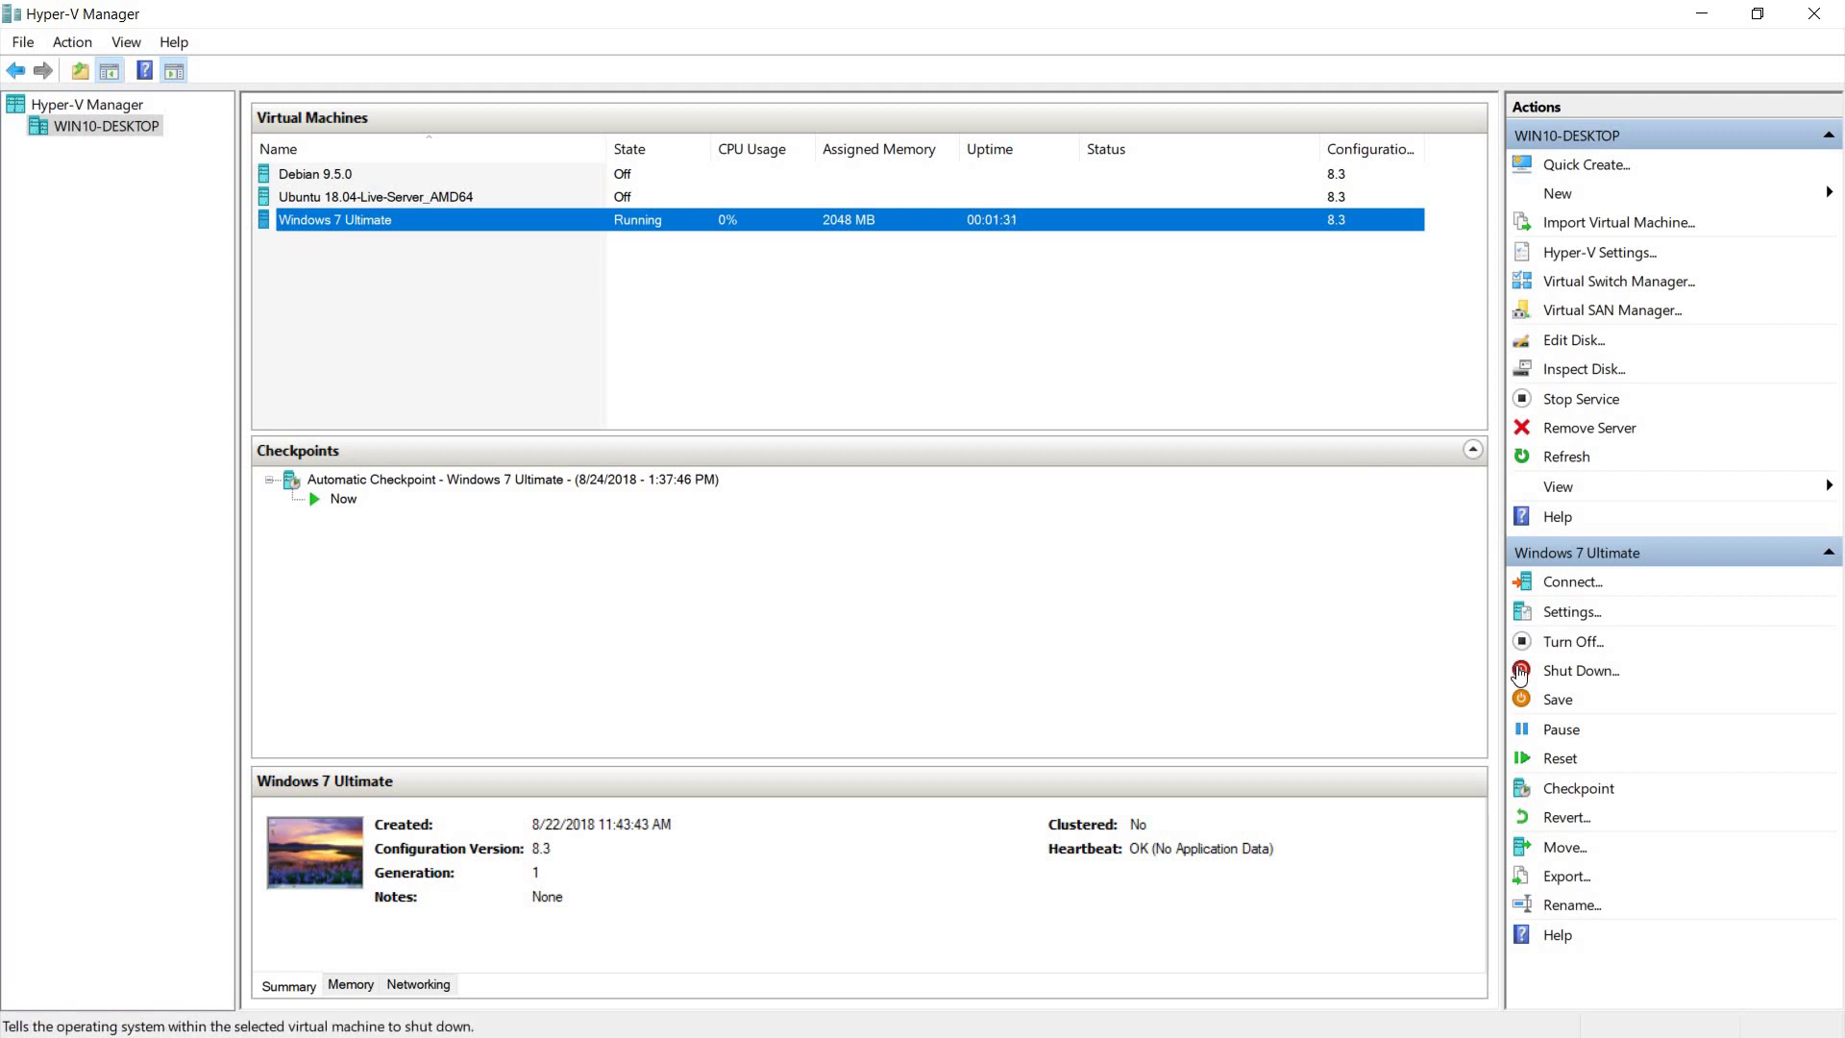
click(1520, 673)
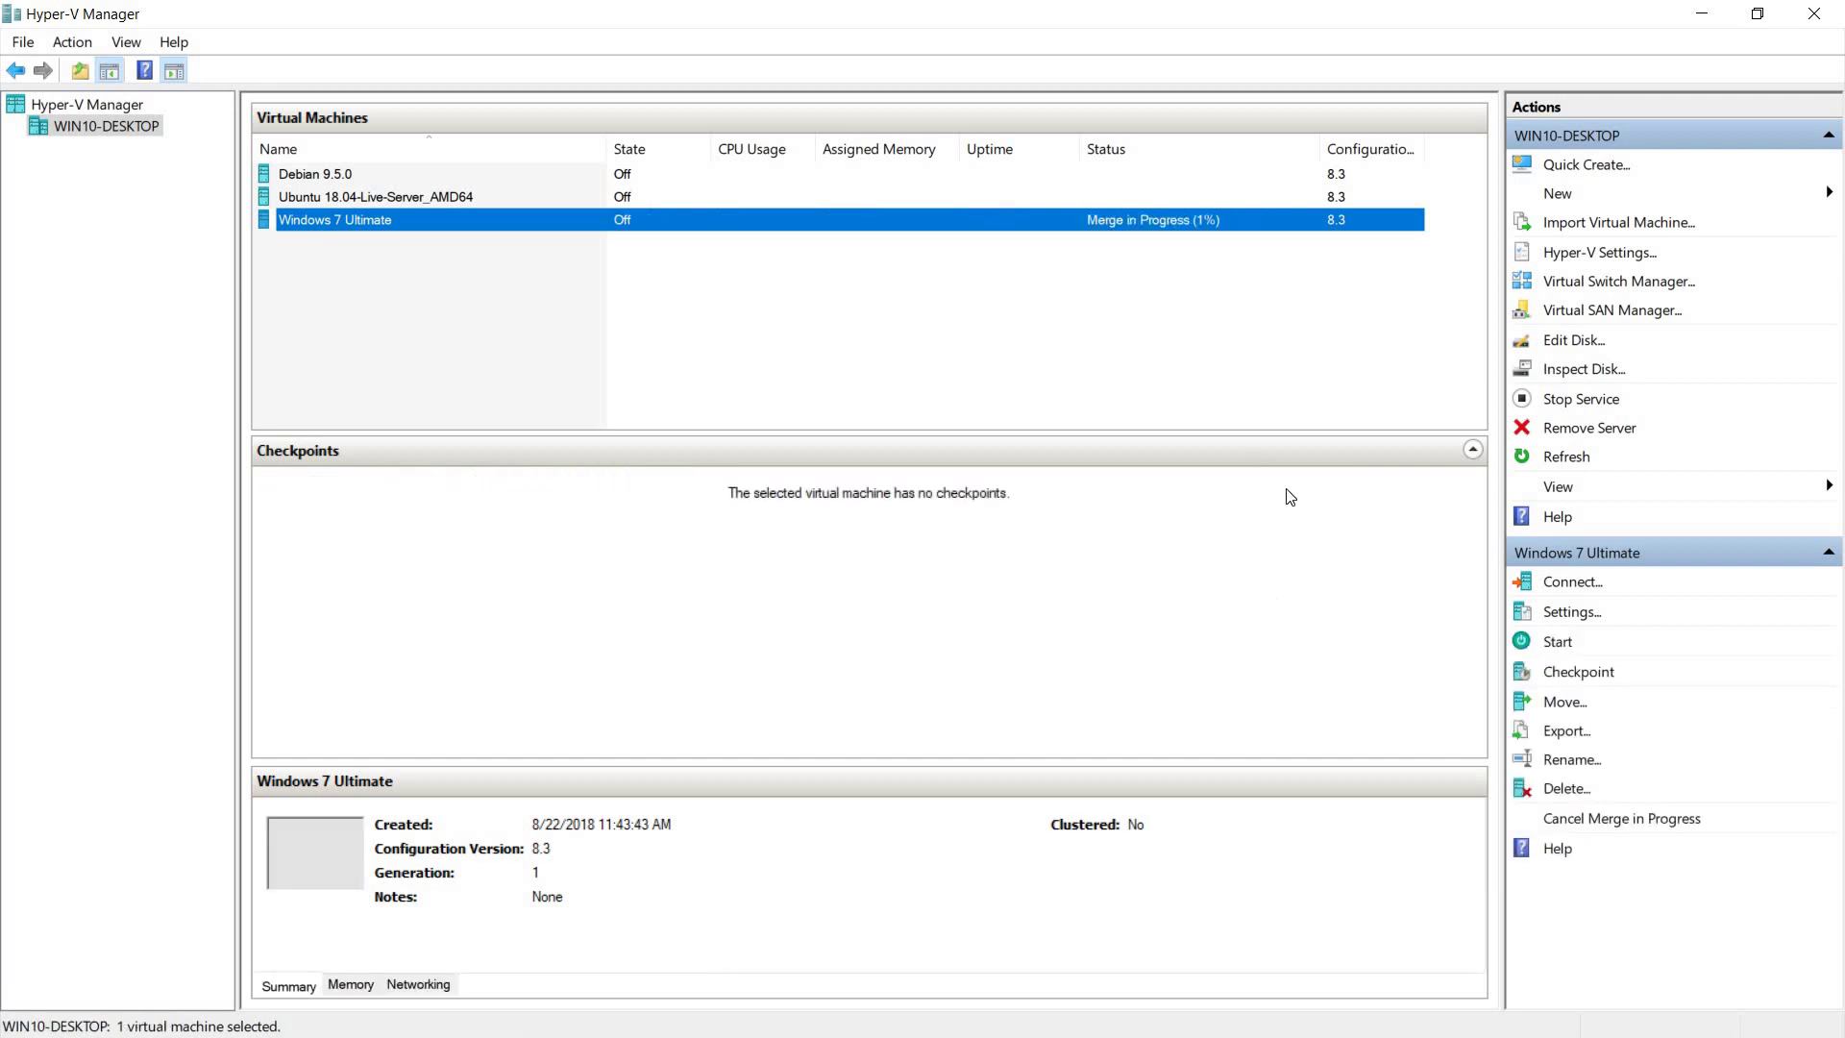
- Create an Internal virtual switch named LAN in Virtual Switch Manager and save it
click(1590, 286)
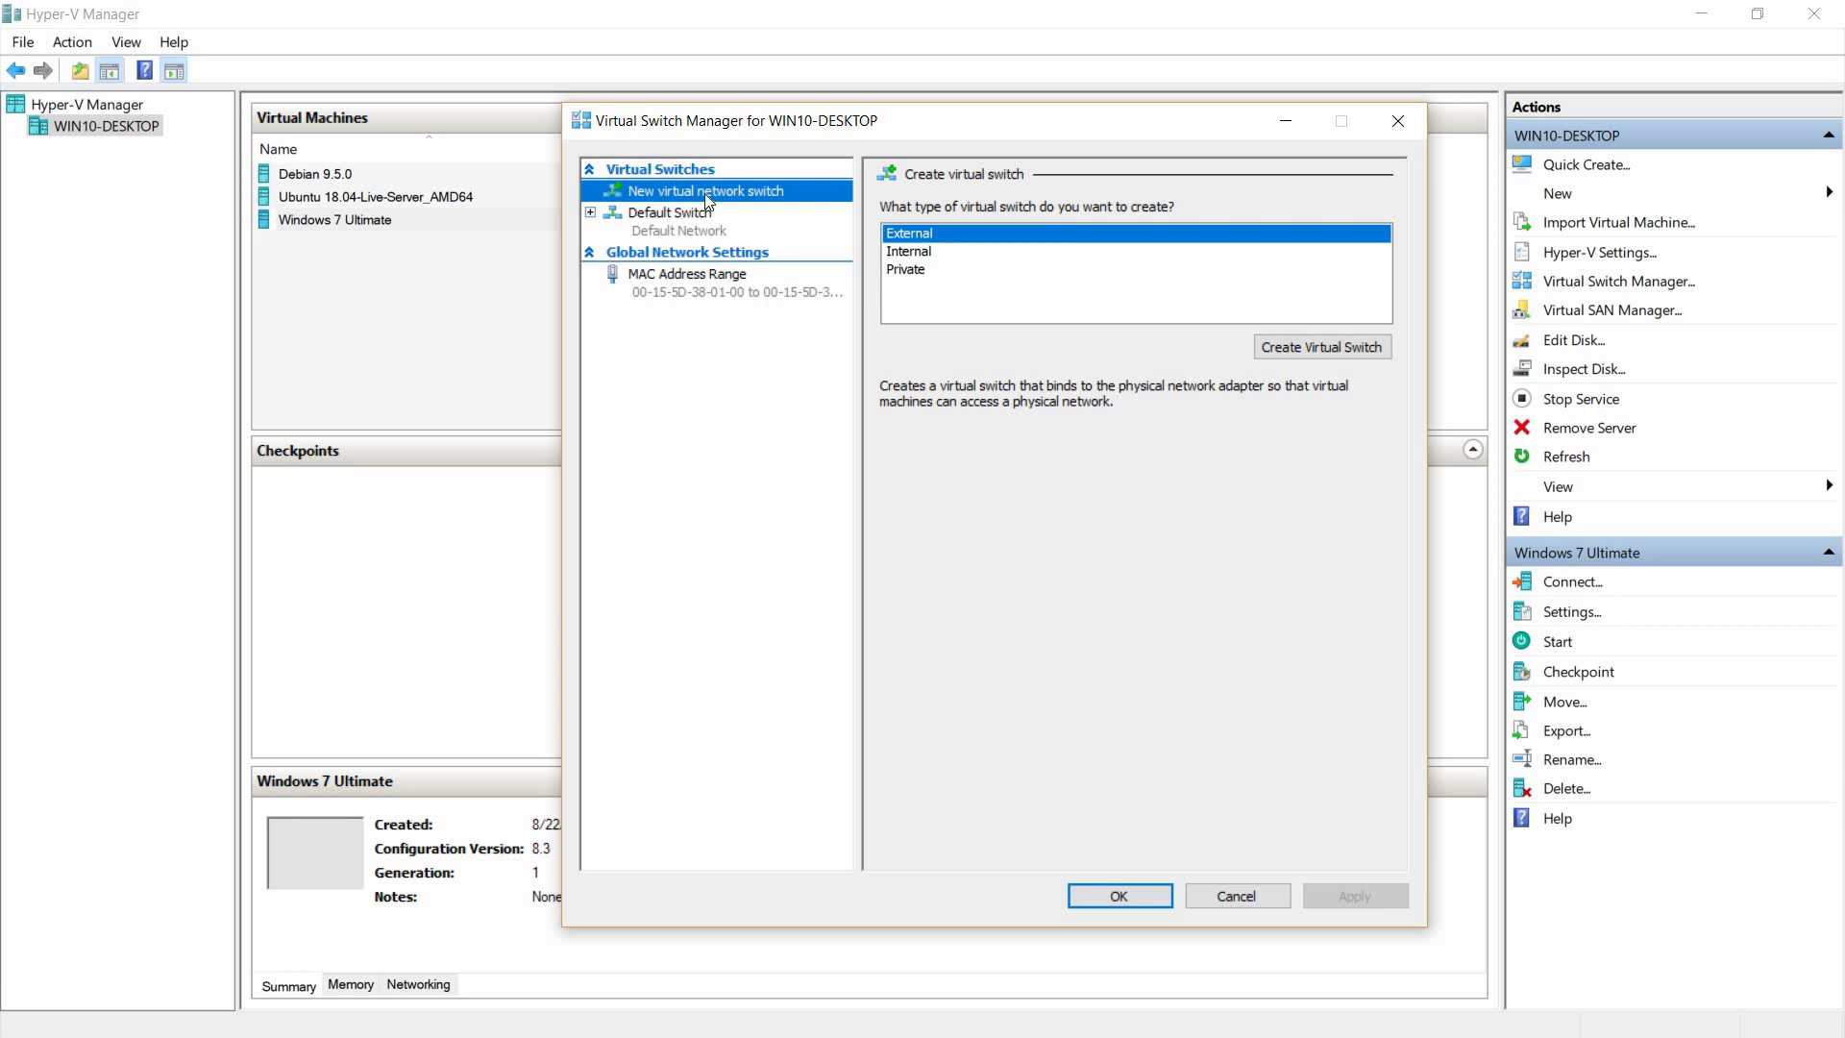
click(923, 254)
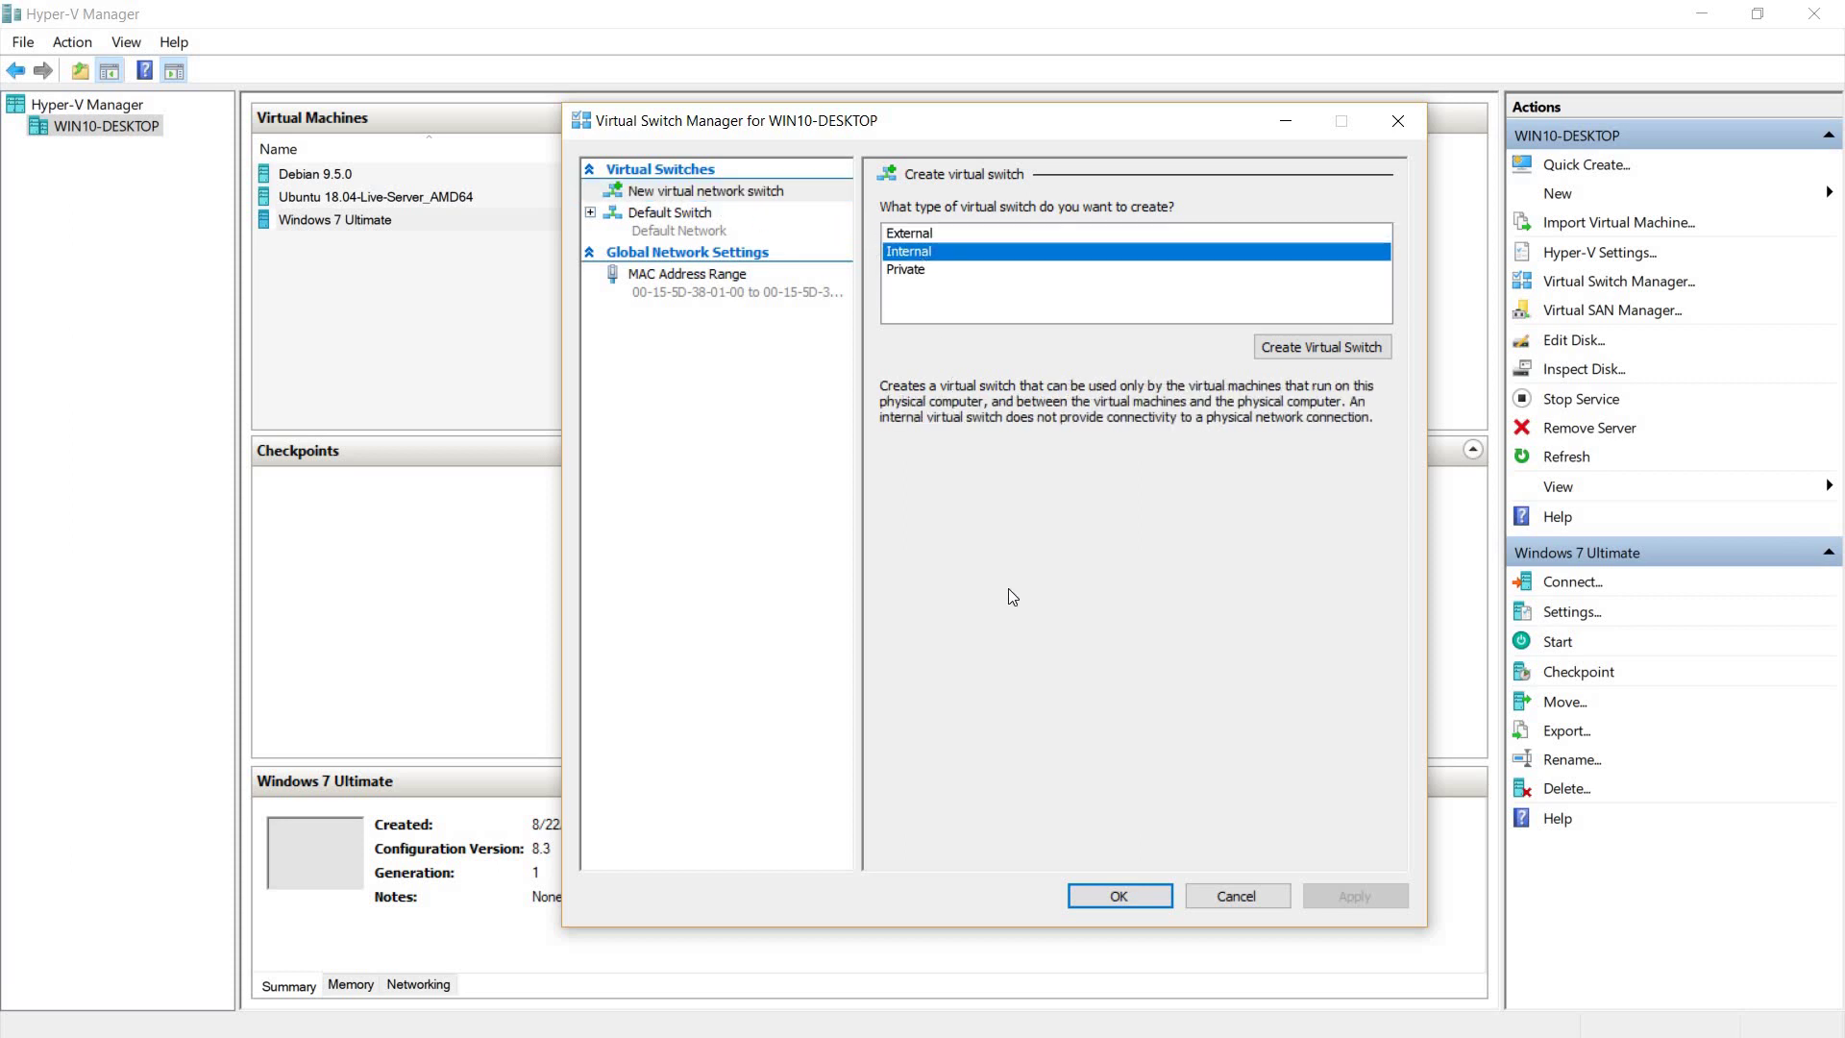
click(1286, 347)
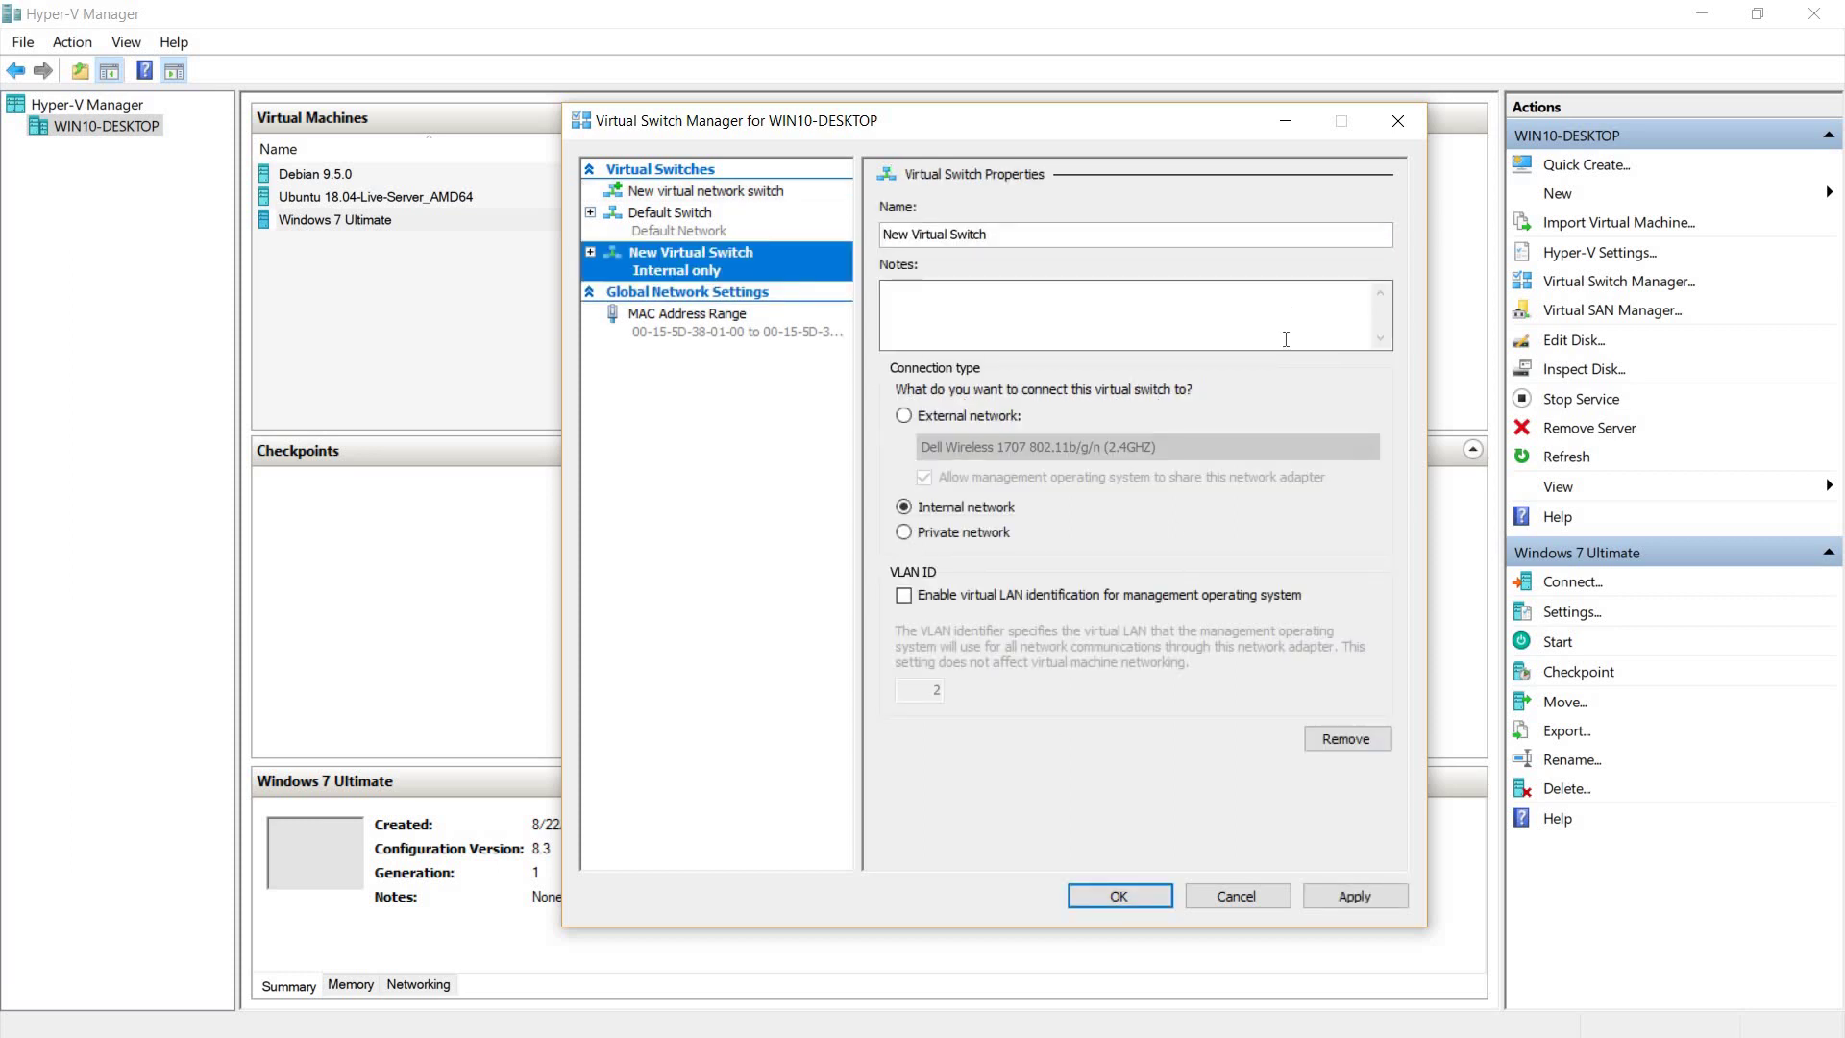
drag(1009, 236, 865, 235)
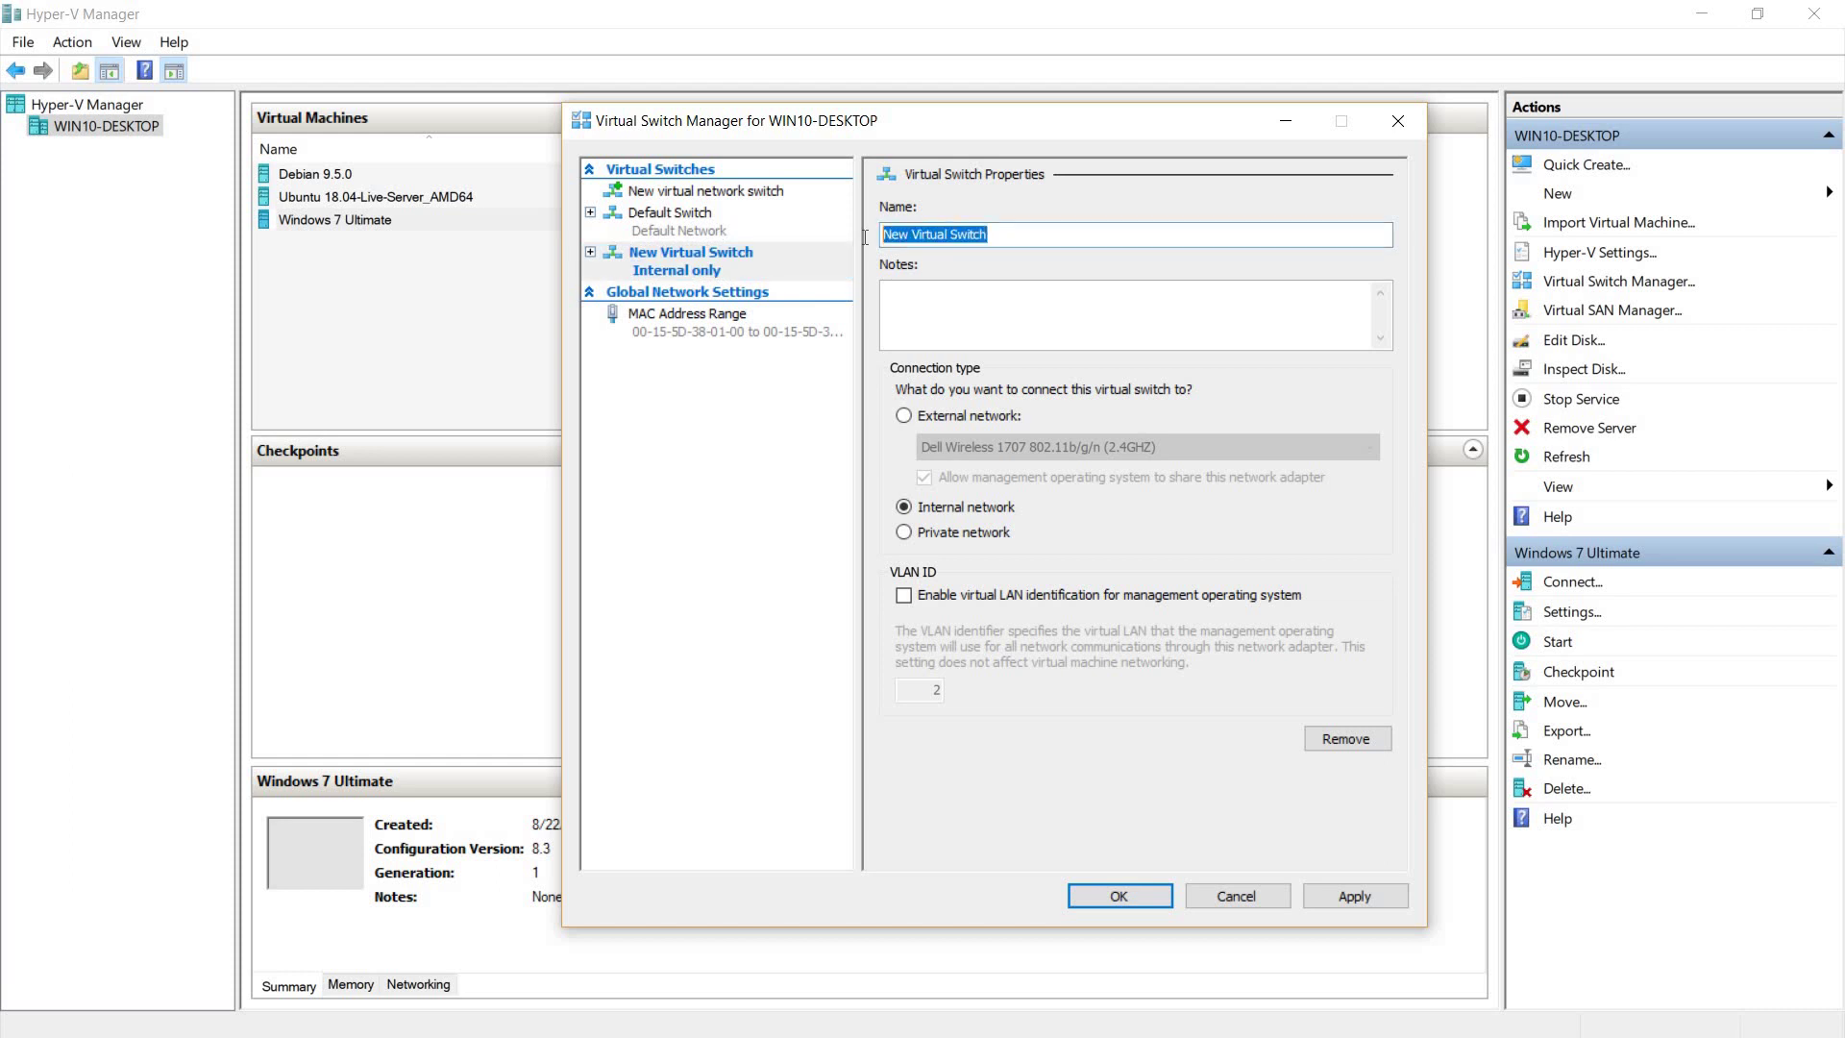
text(L)
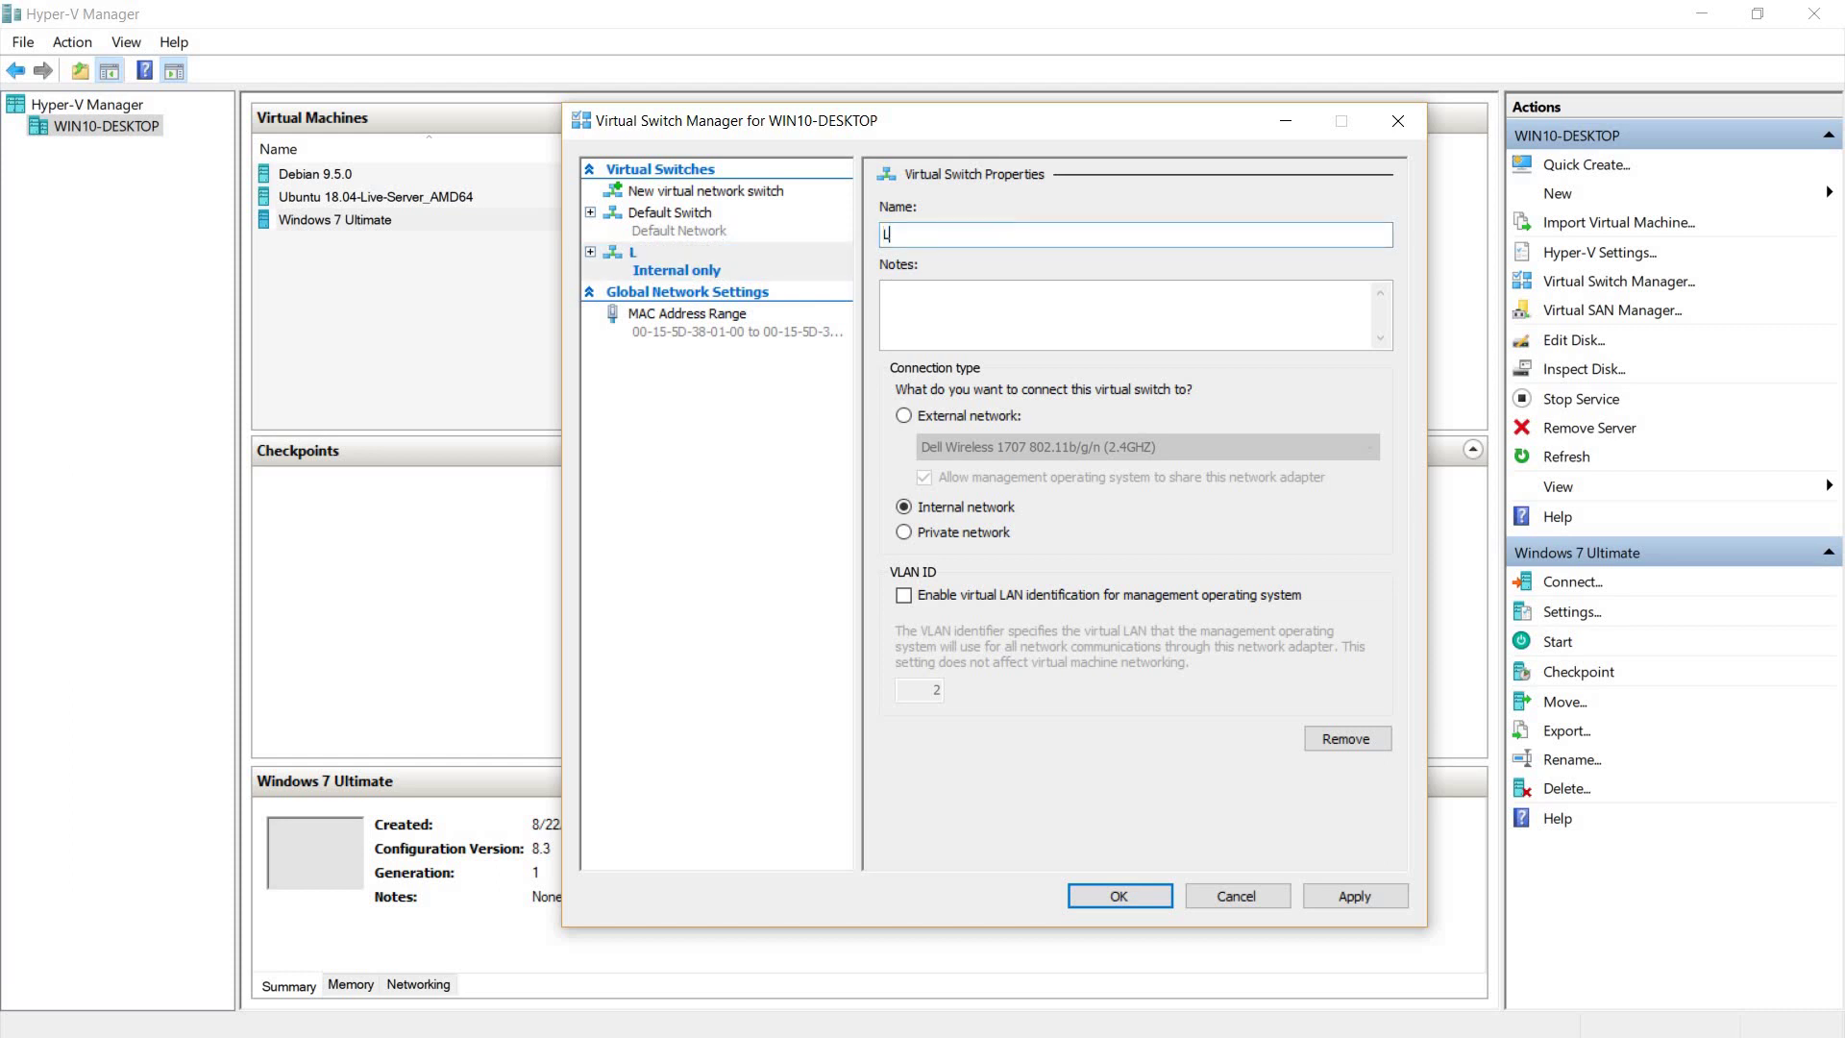
text(AN)
click(1131, 898)
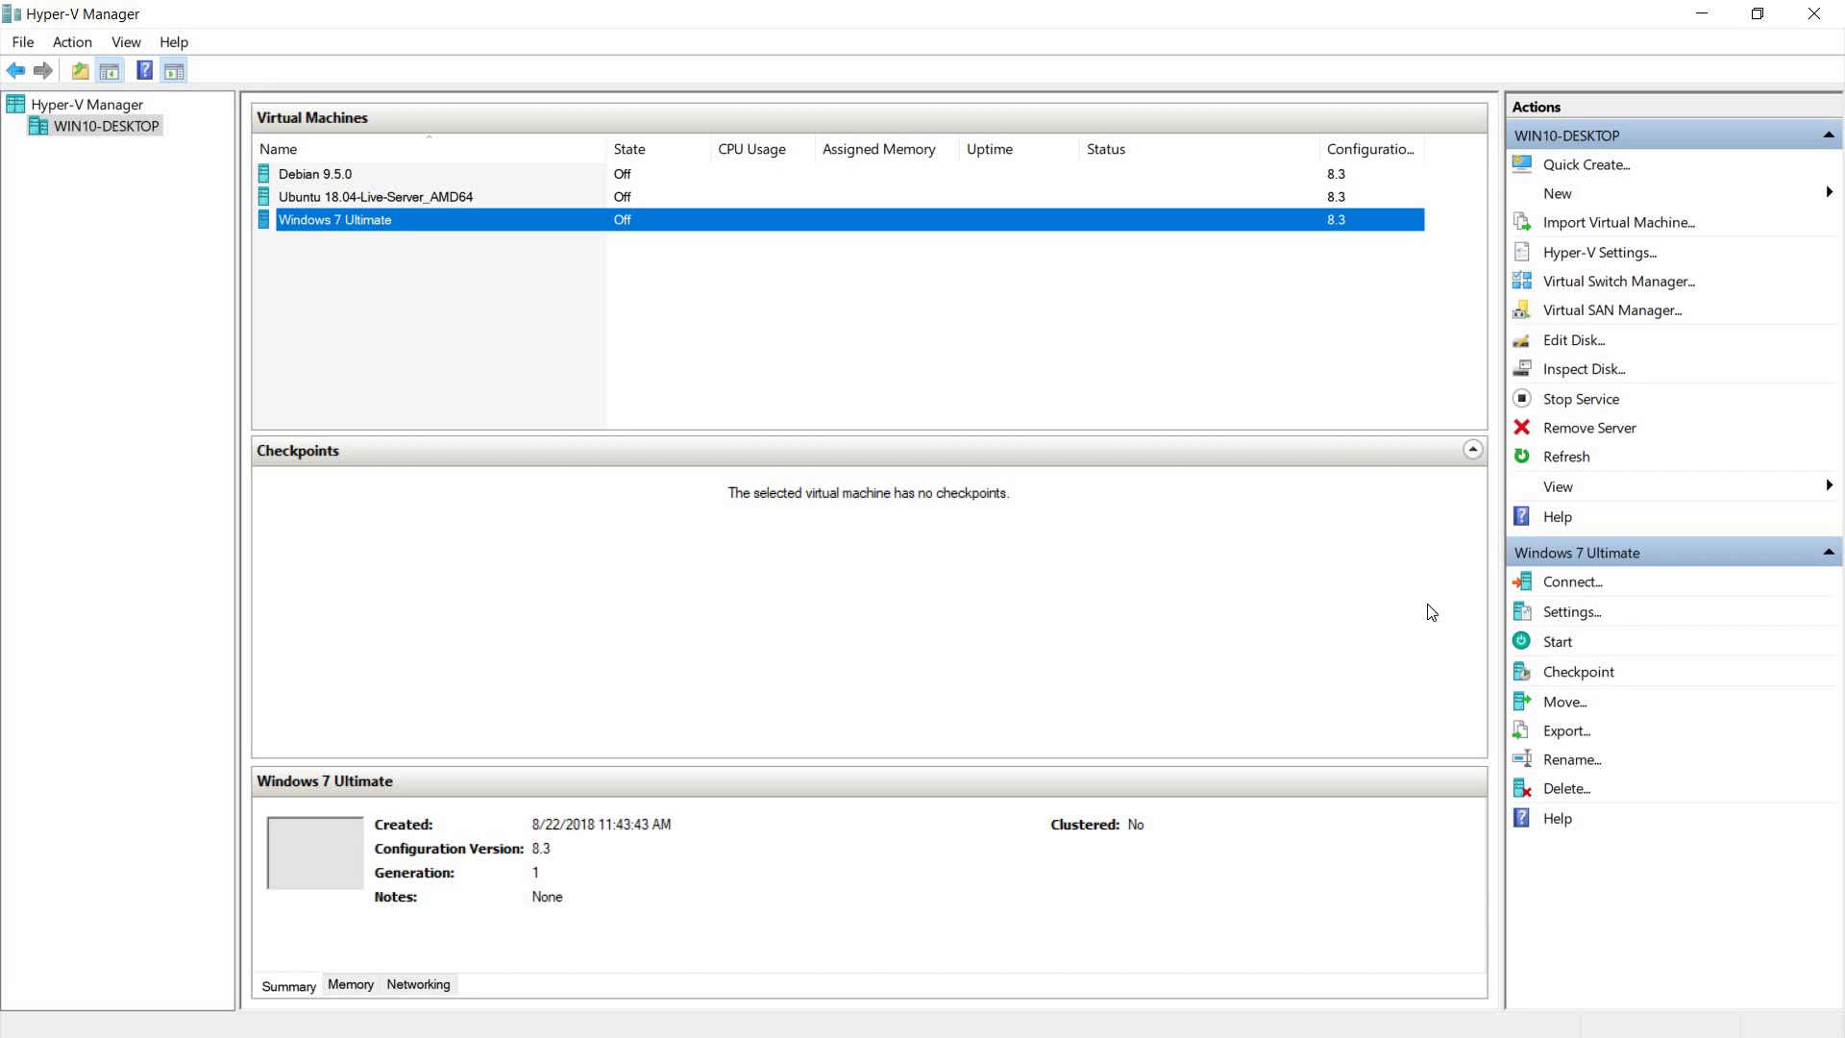
click(1571, 611)
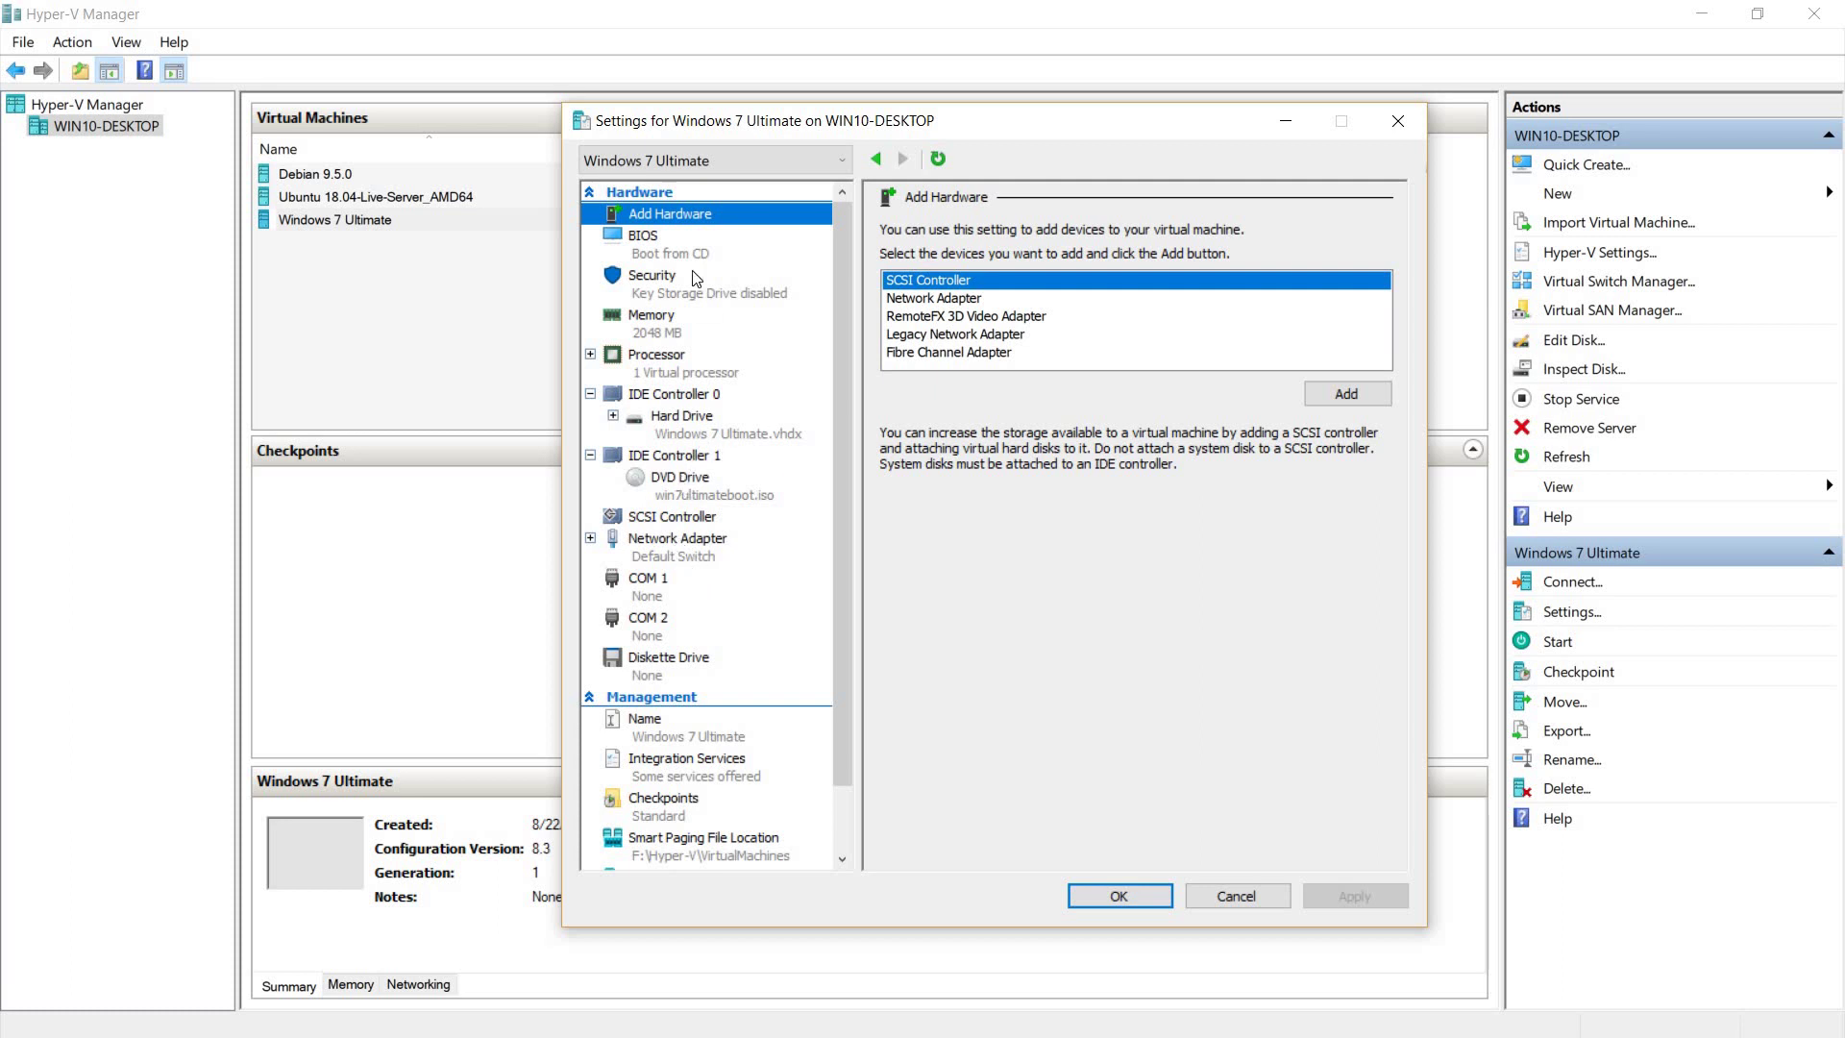
click(925, 299)
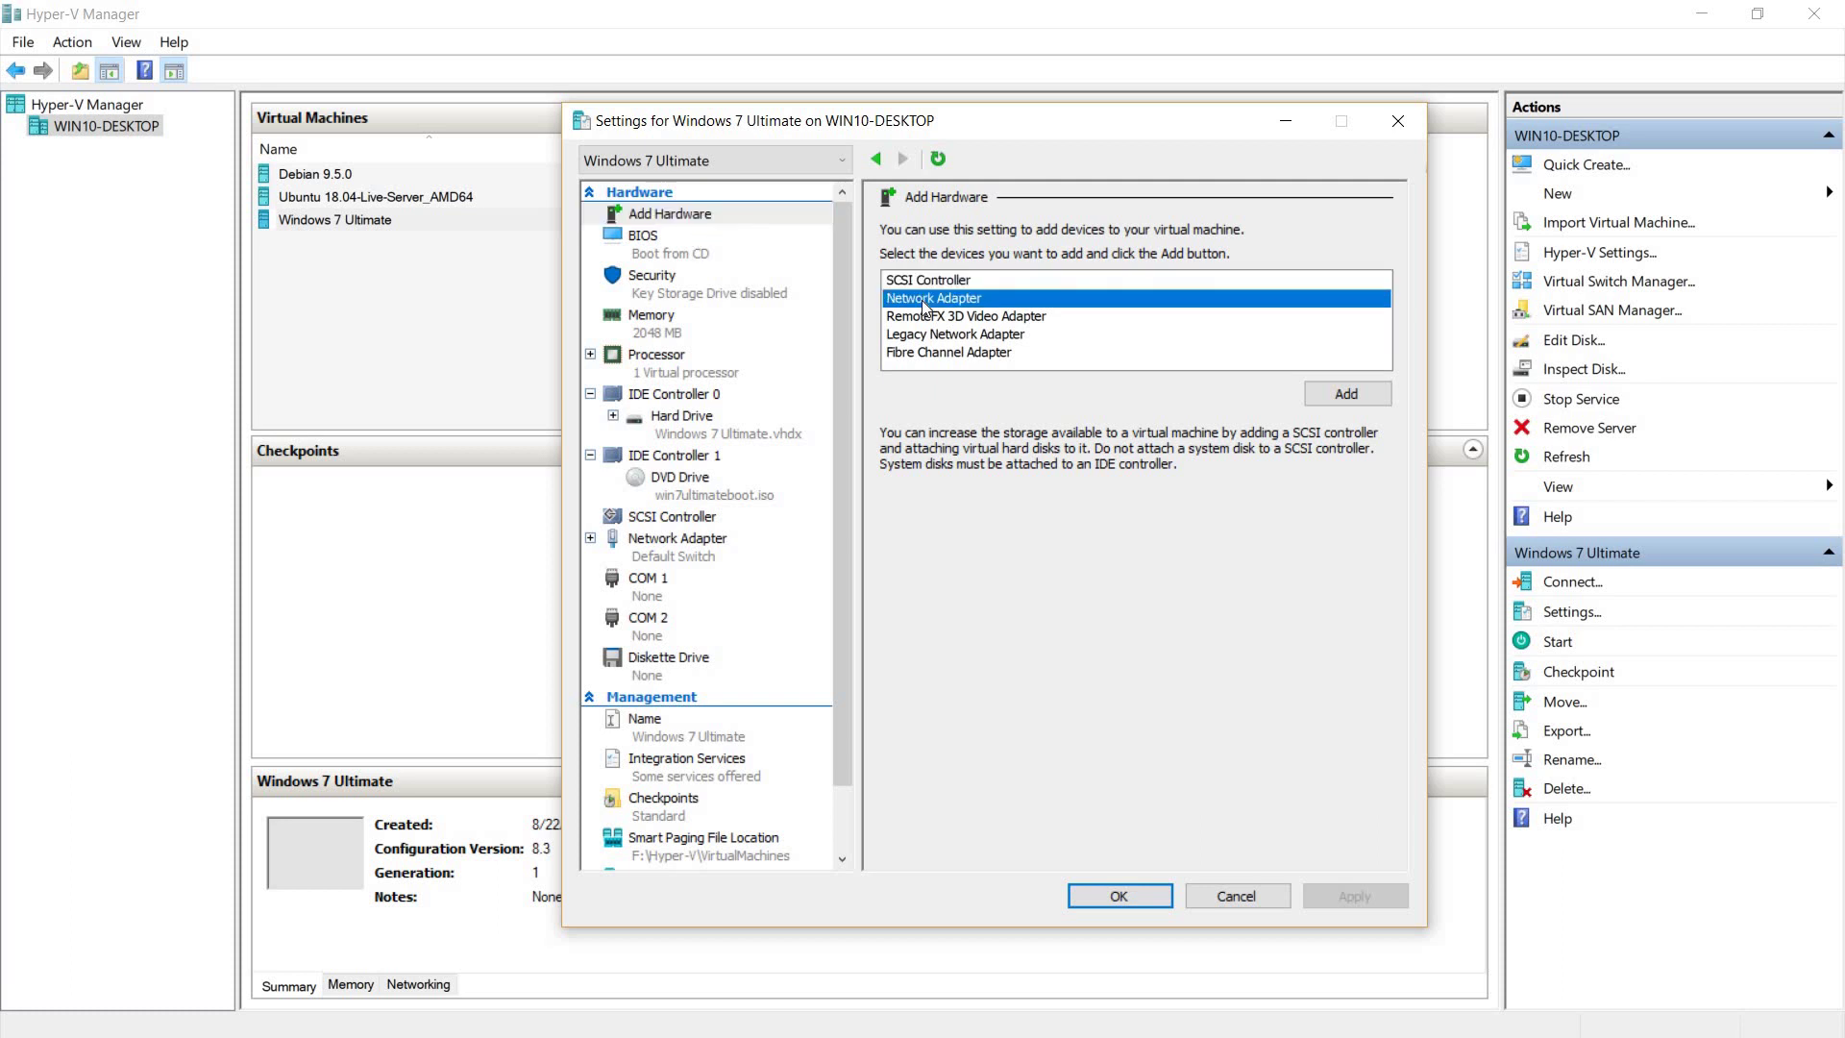
click(1351, 392)
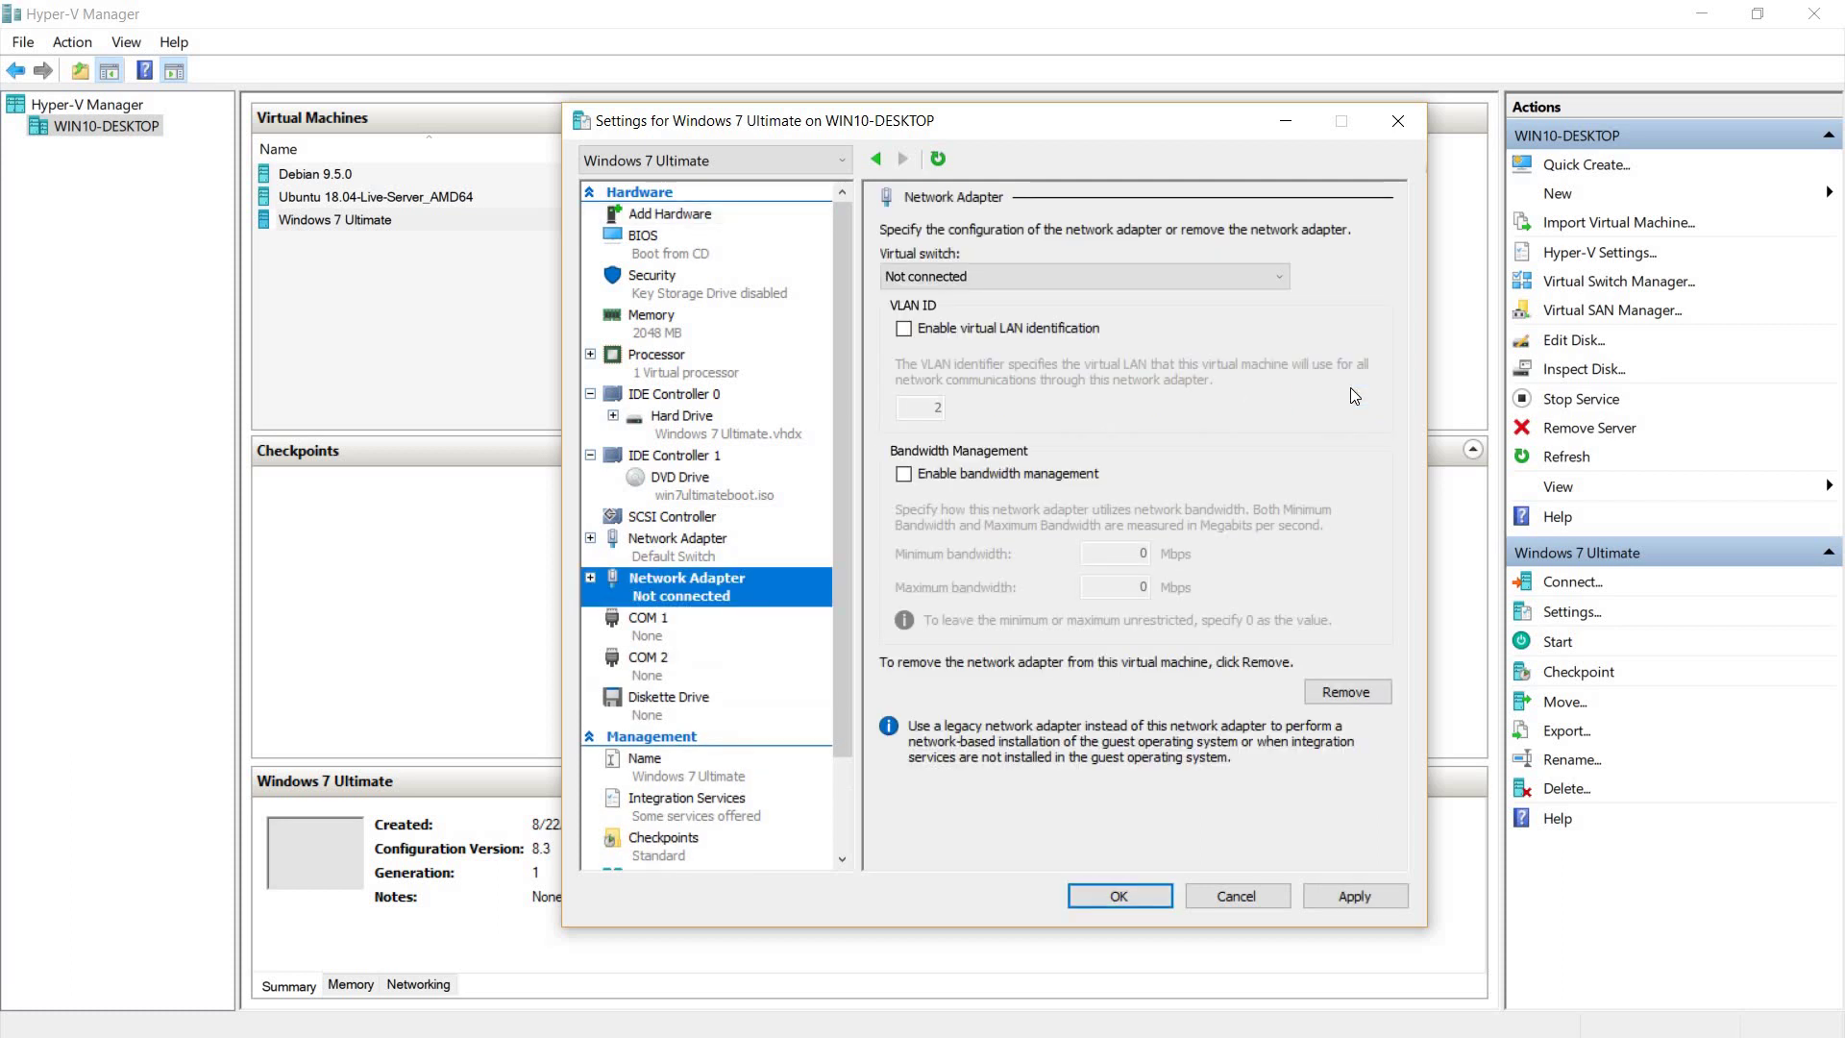
click(1261, 276)
click(1135, 334)
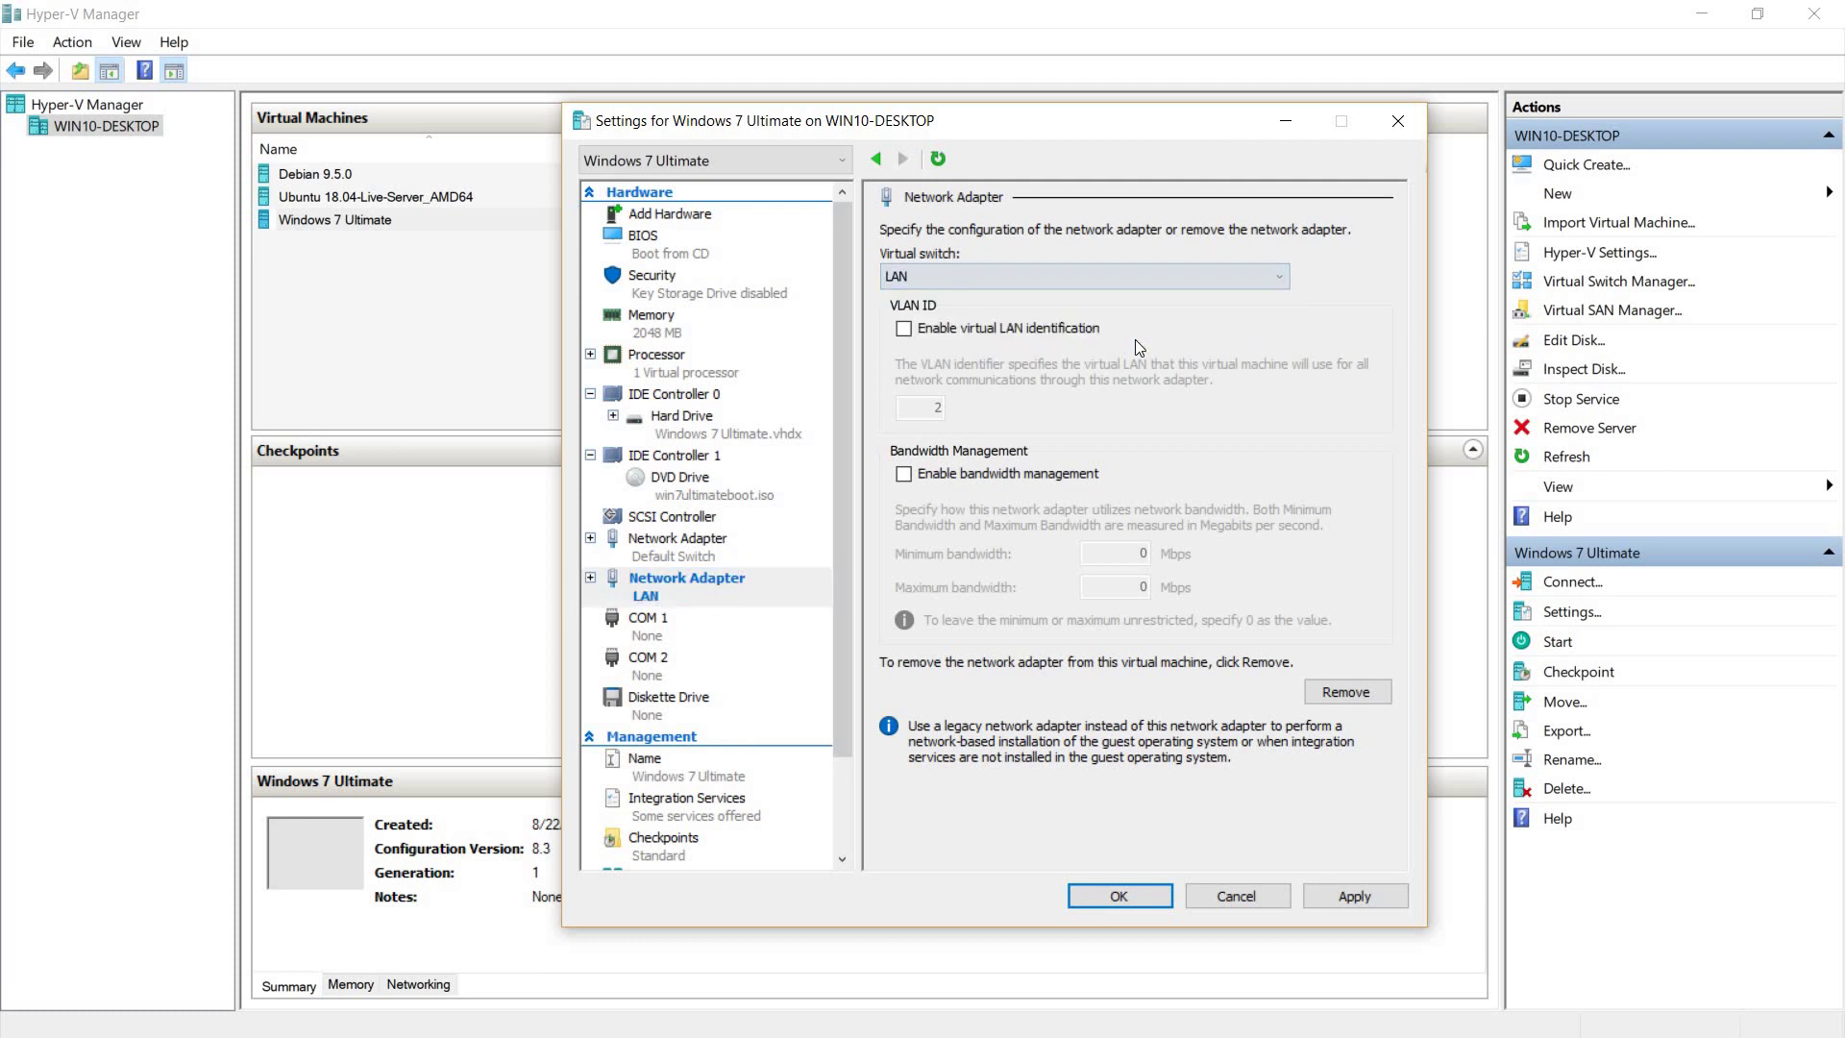
click(1105, 892)
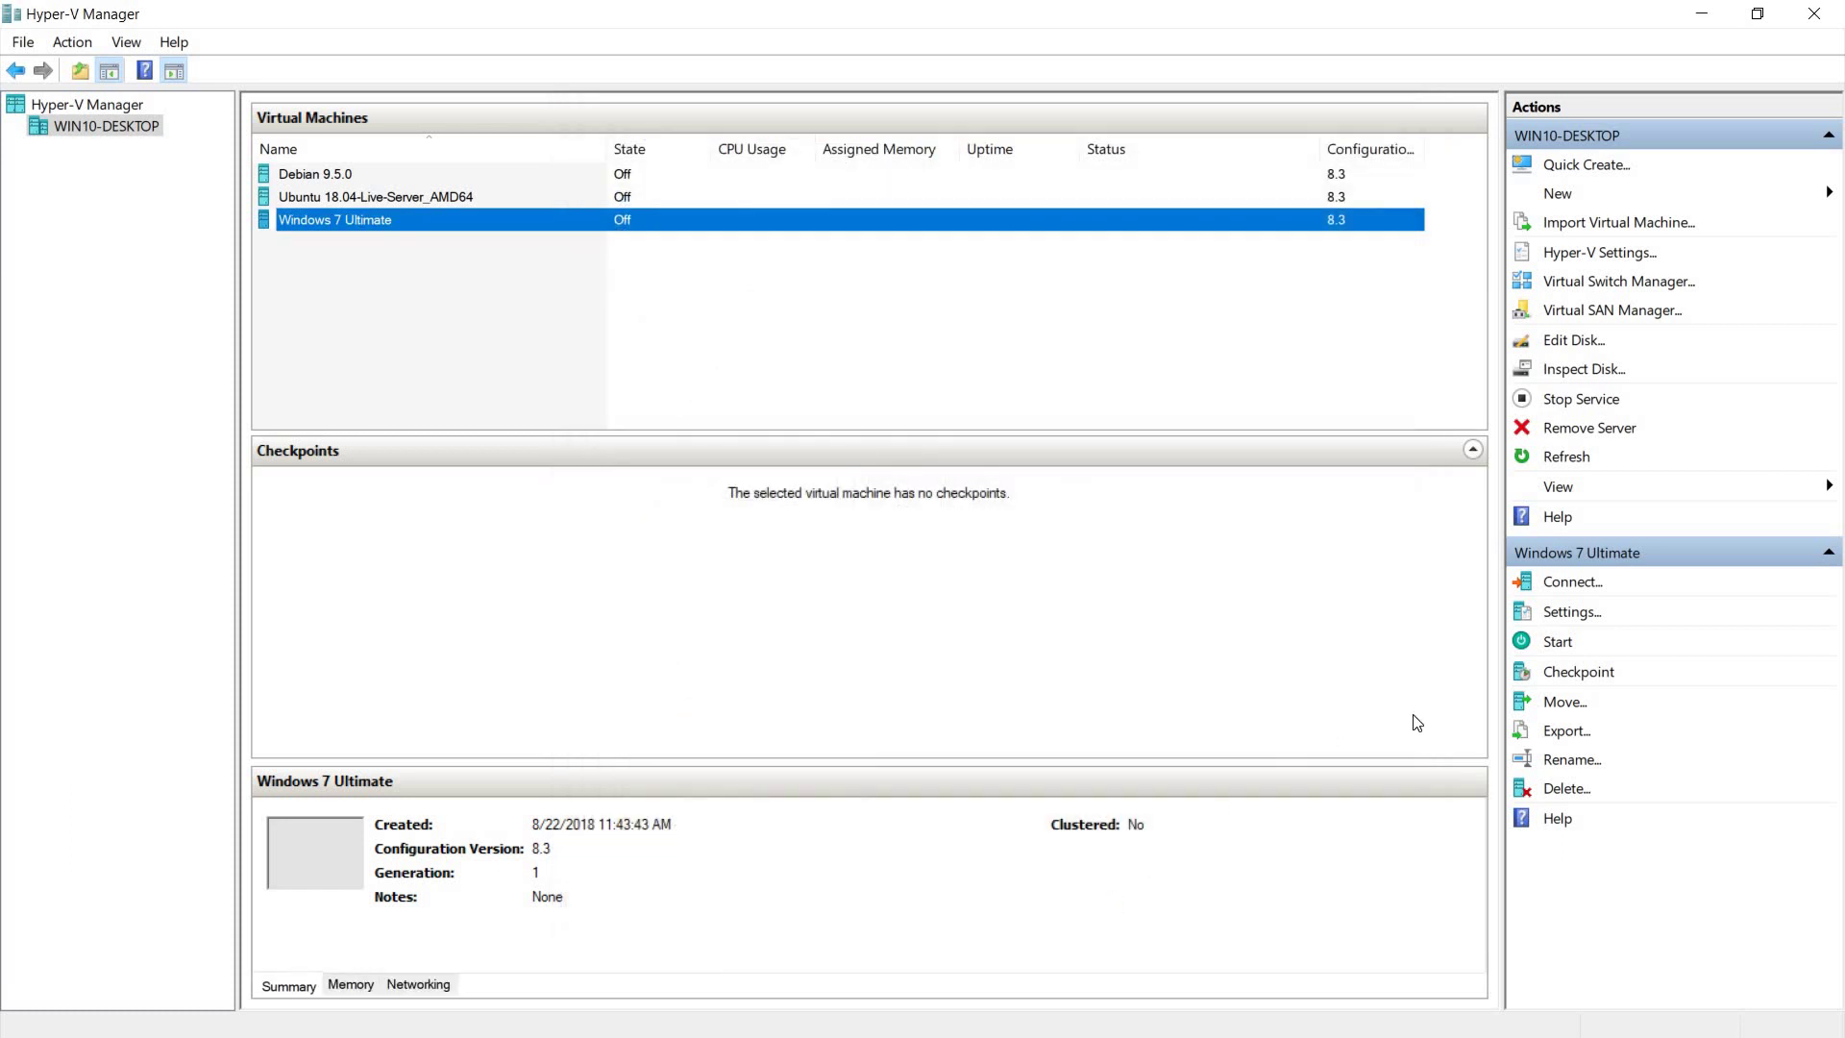
click(1553, 617)
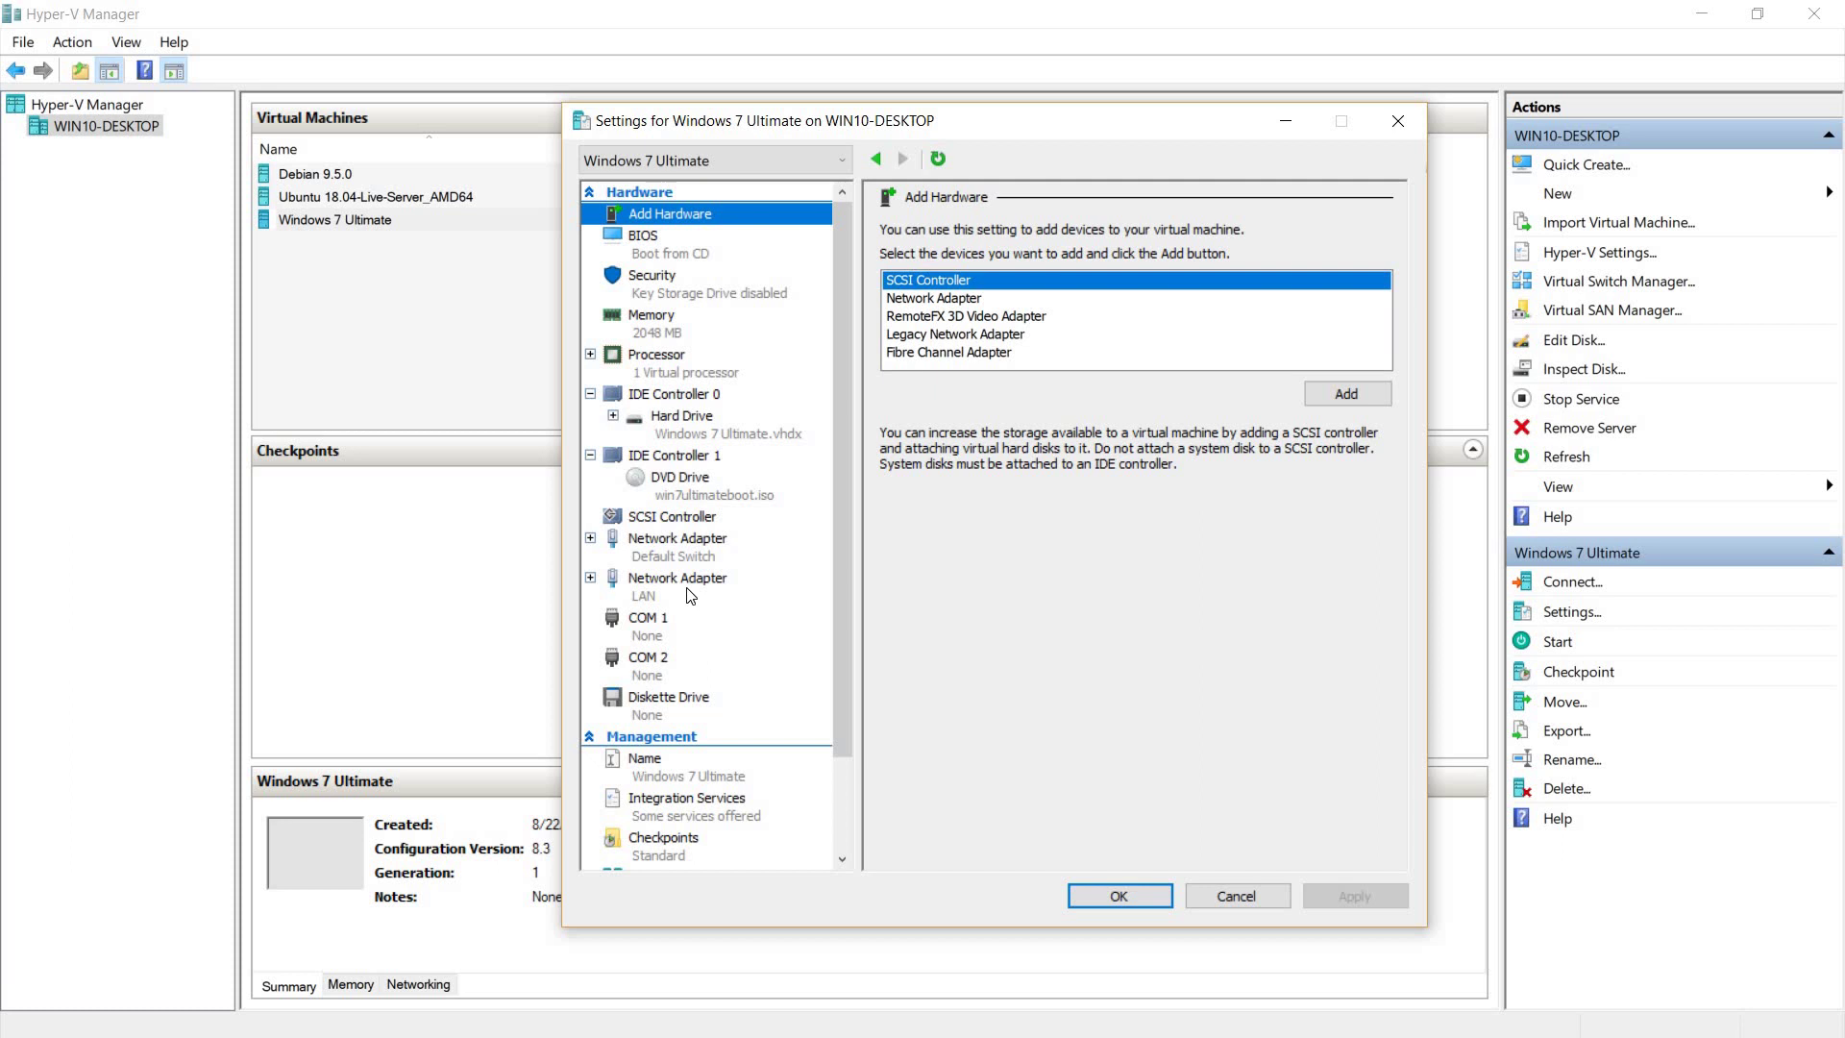
- Accept the machine settings, start Windows 7 Ultimate, and connect to its console in full screen
click(1108, 897)
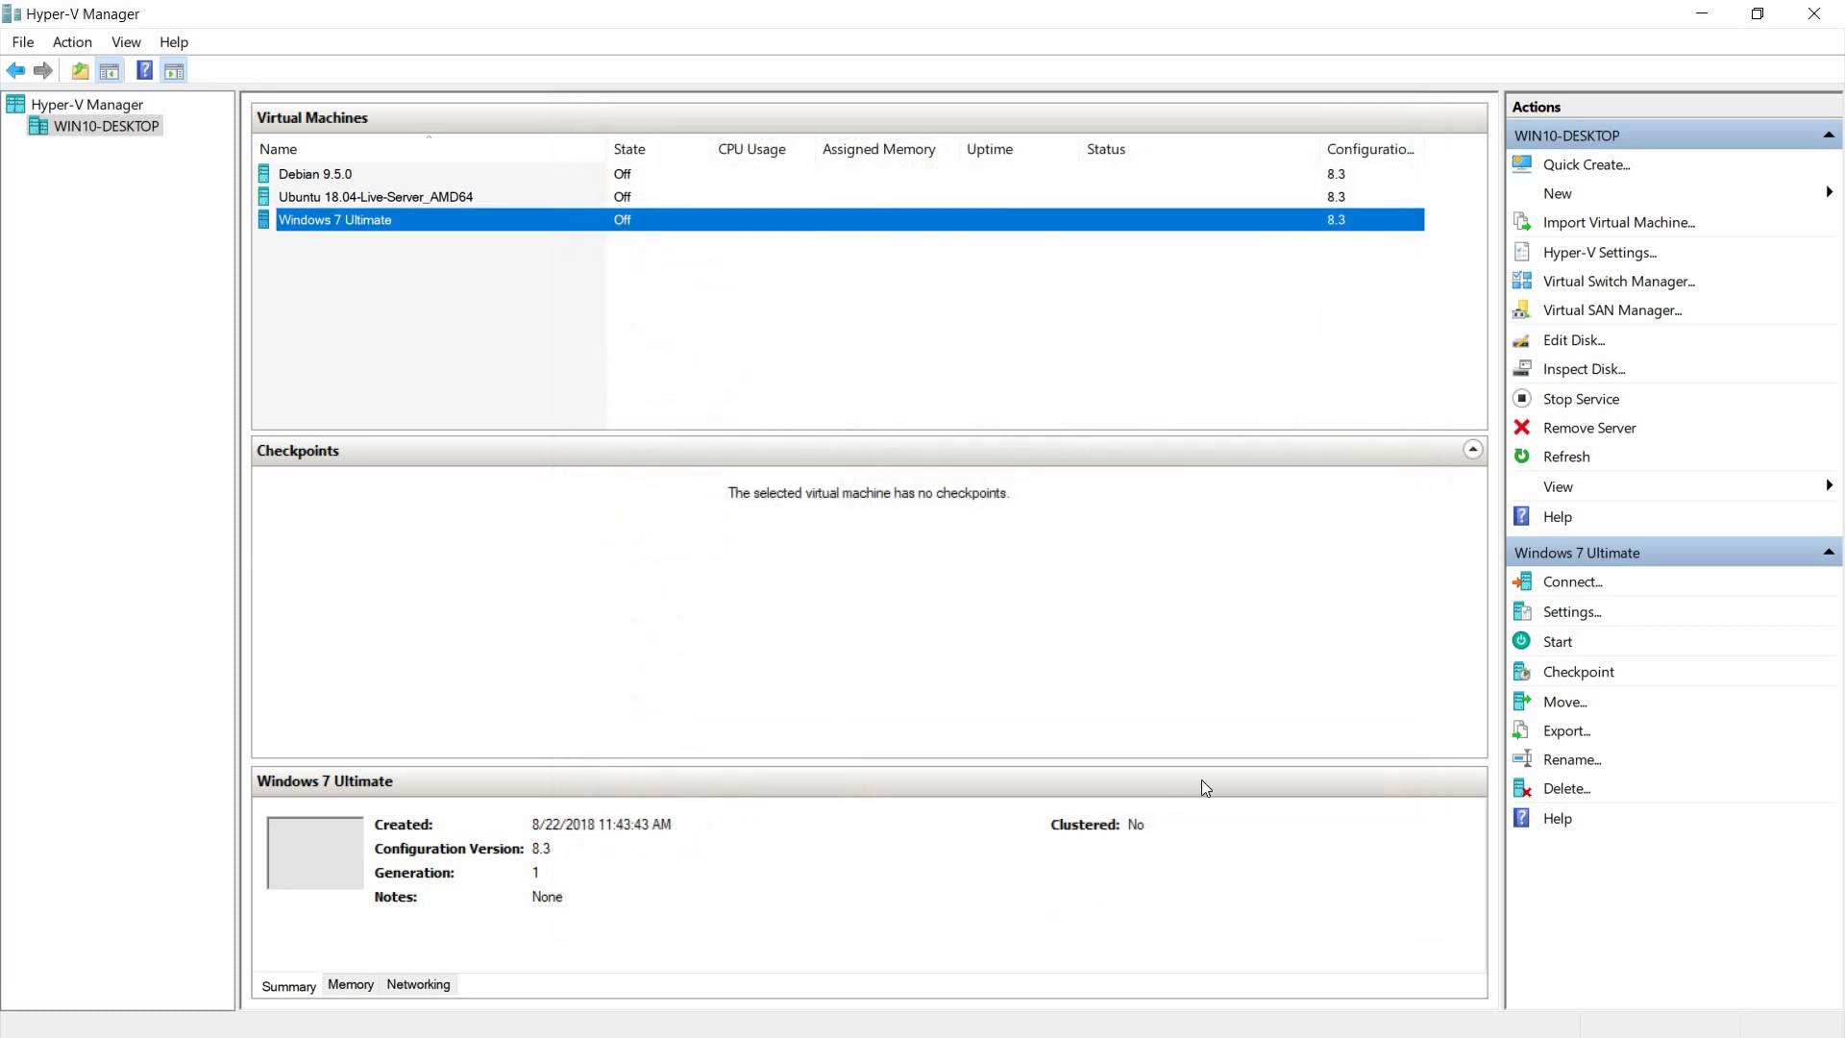
click(1533, 644)
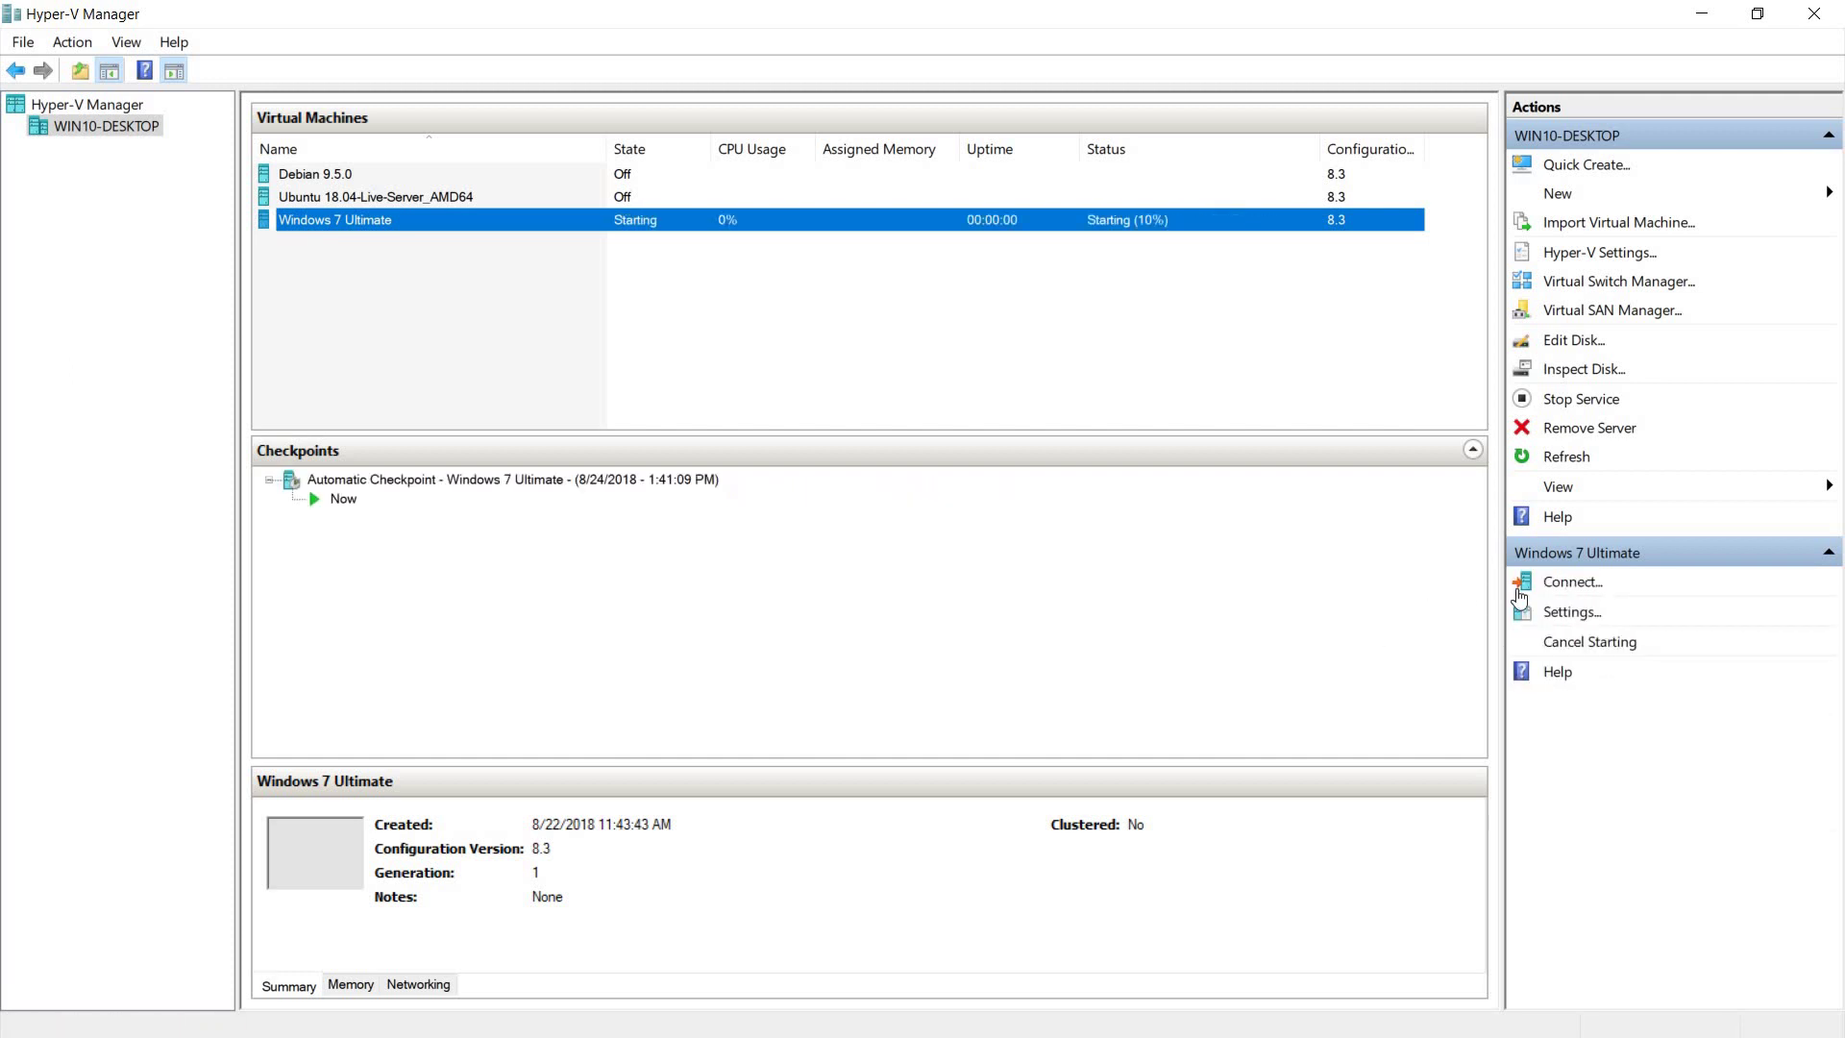
click(1553, 588)
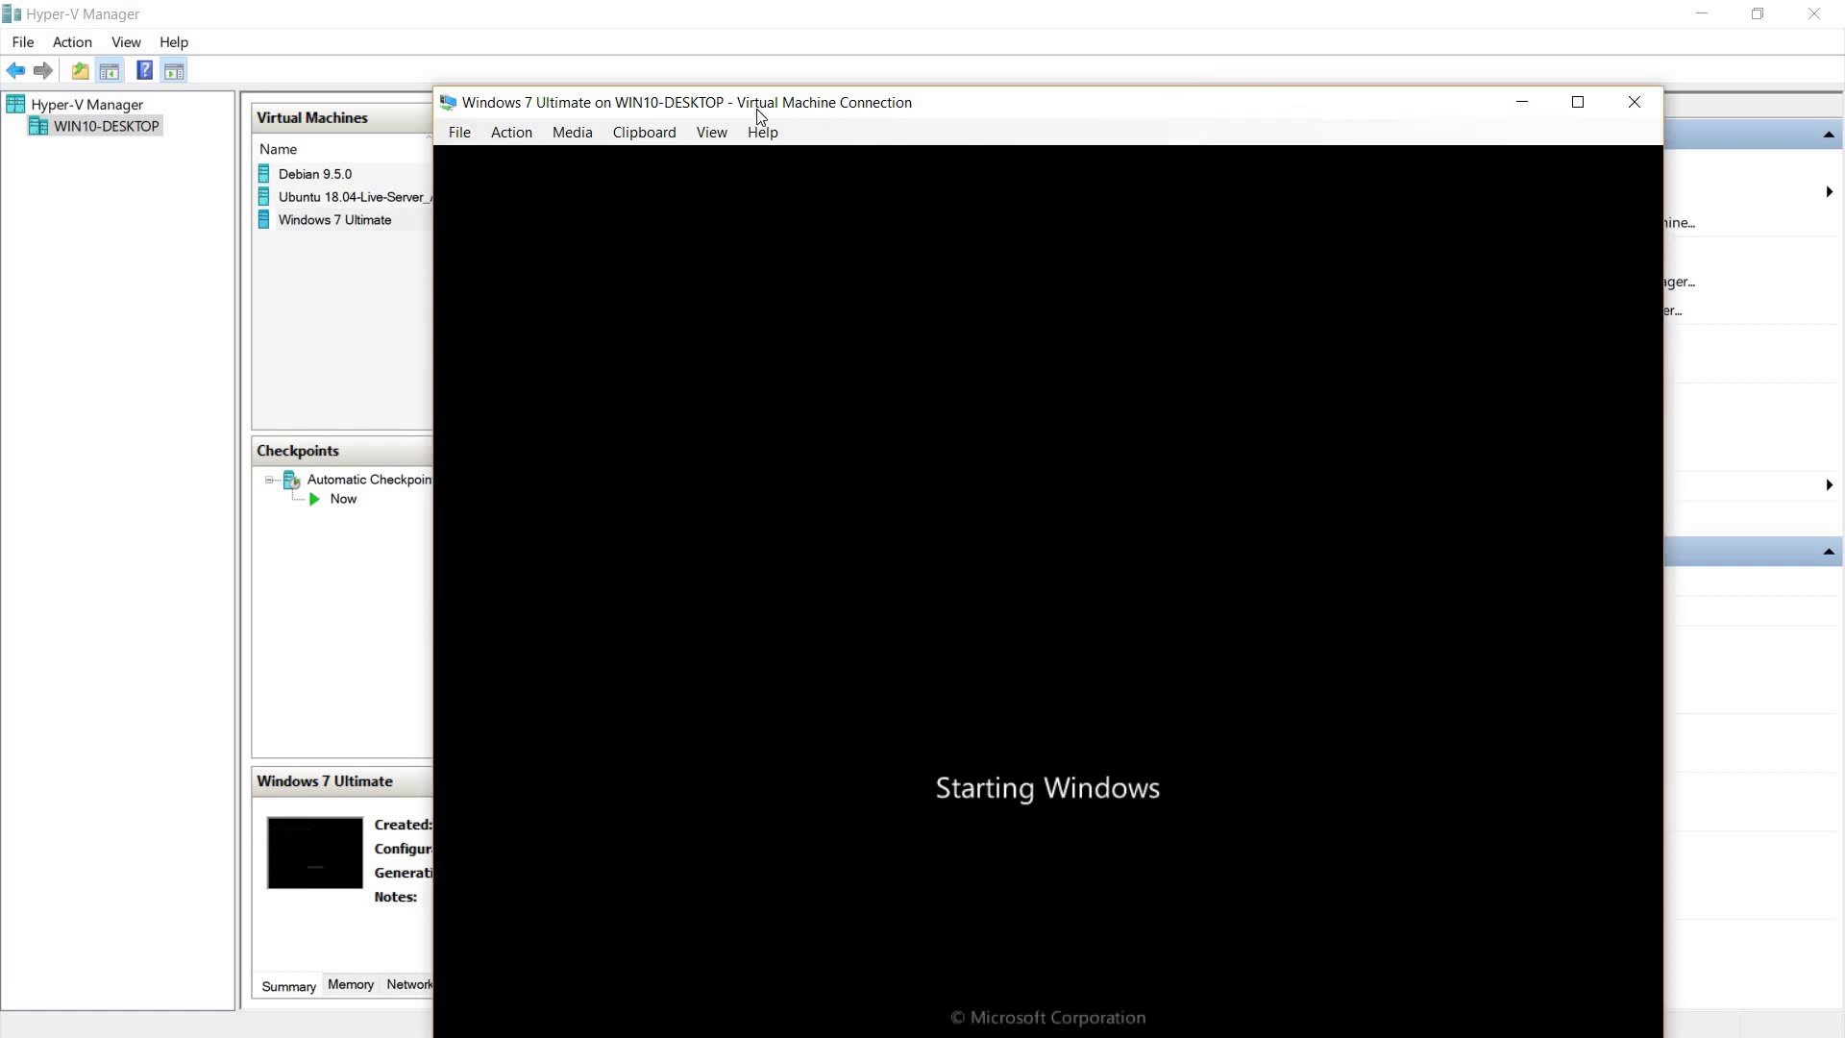
click(713, 133)
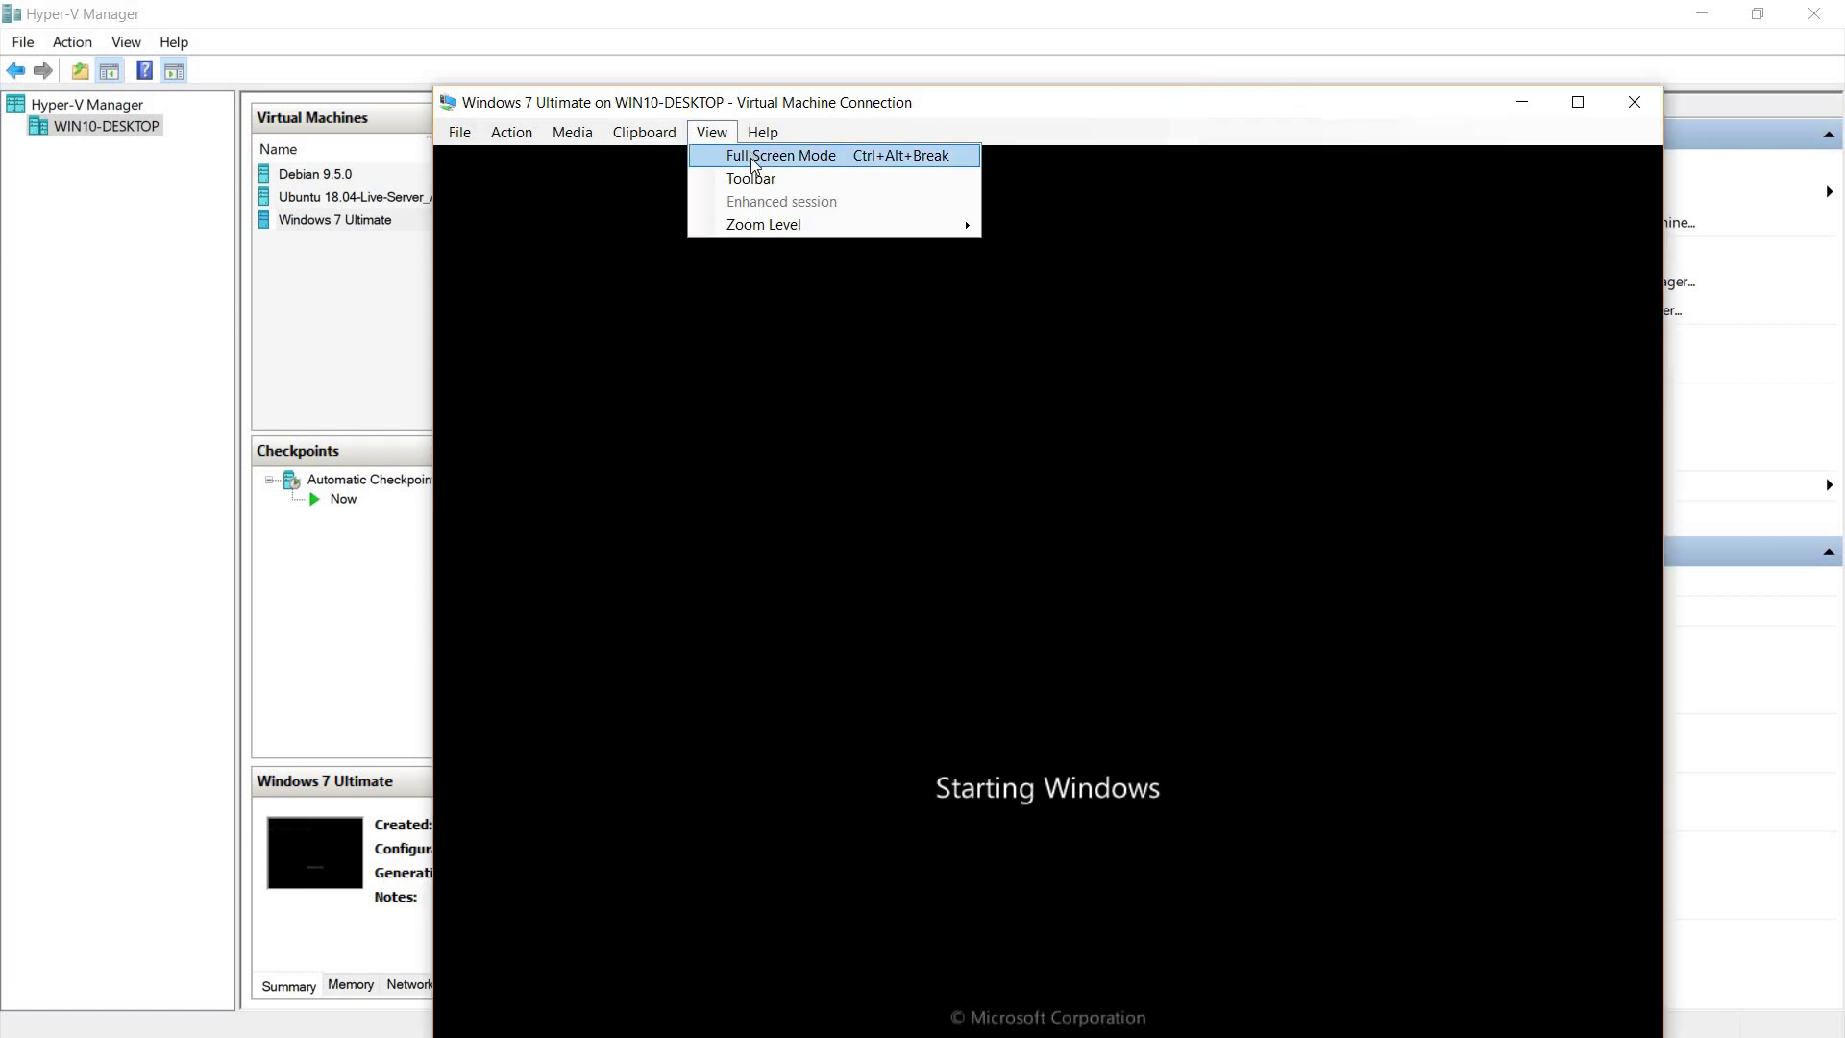
click(753, 157)
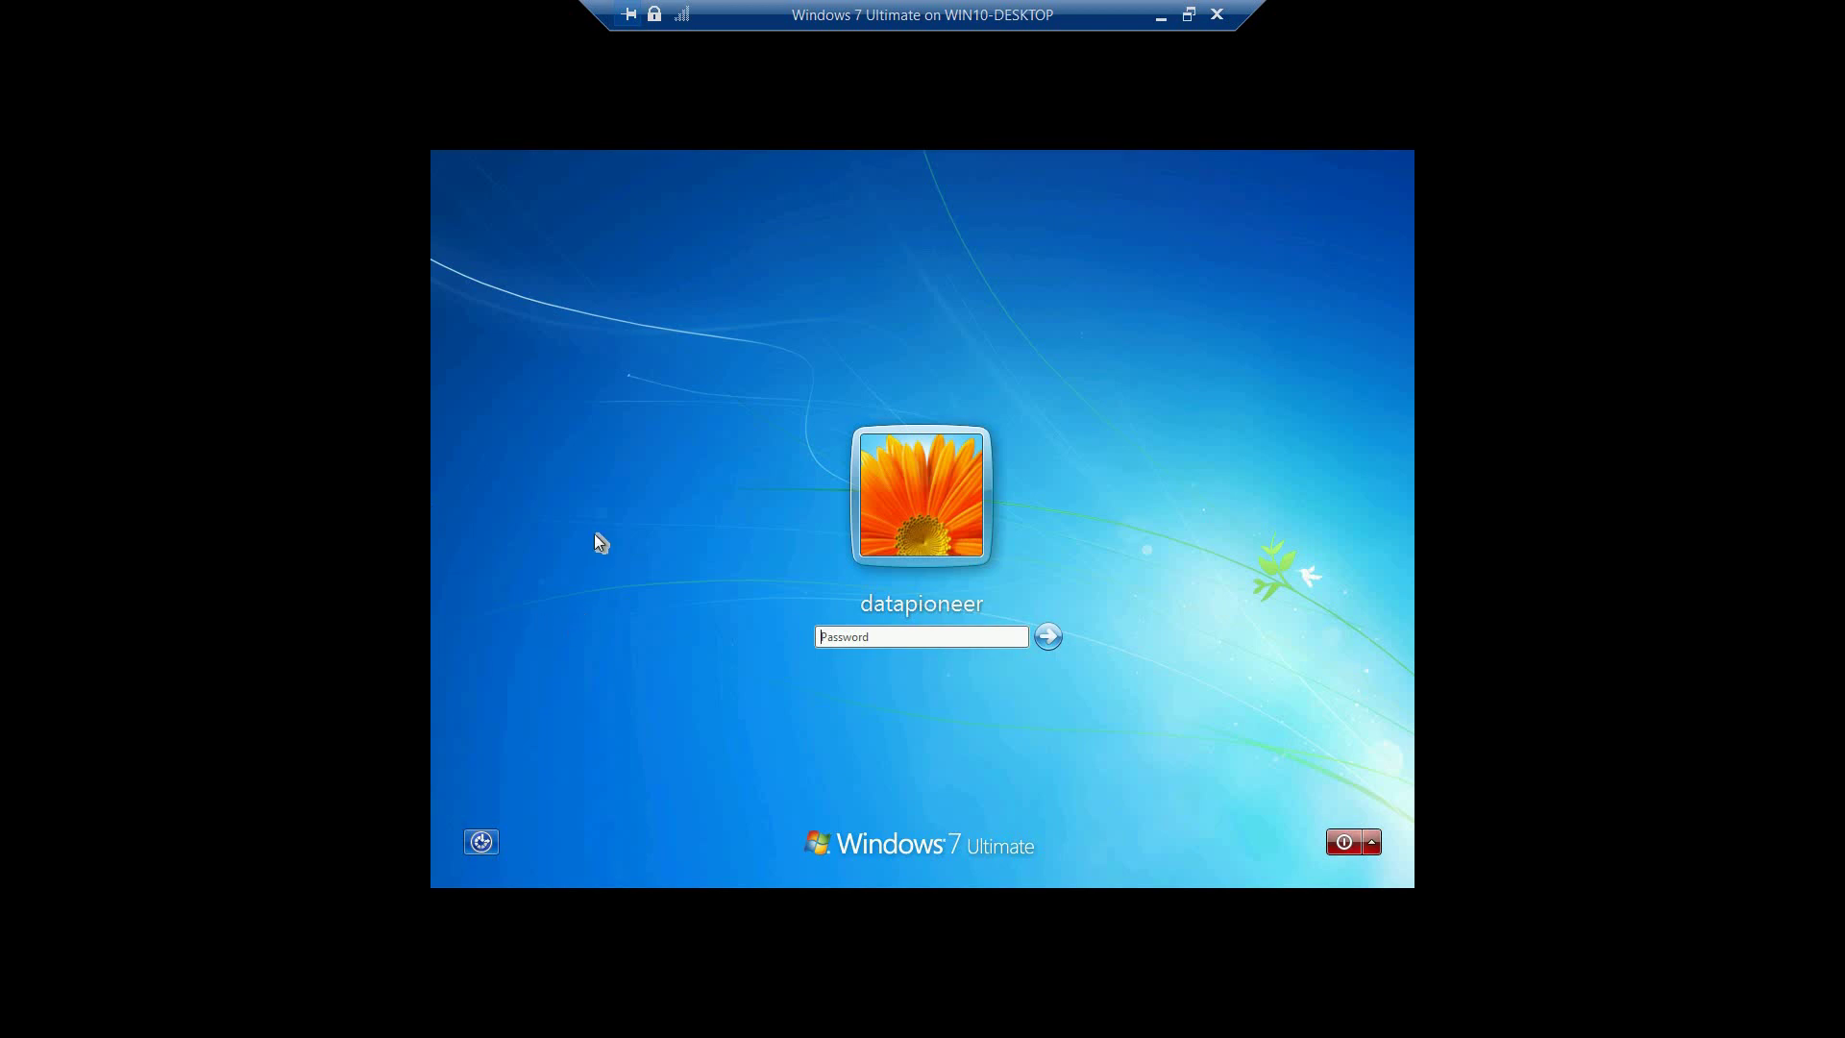
text(••••••••••••)
- Enter the account password to sign in to Windows 7 Ultimate again
key(Return)
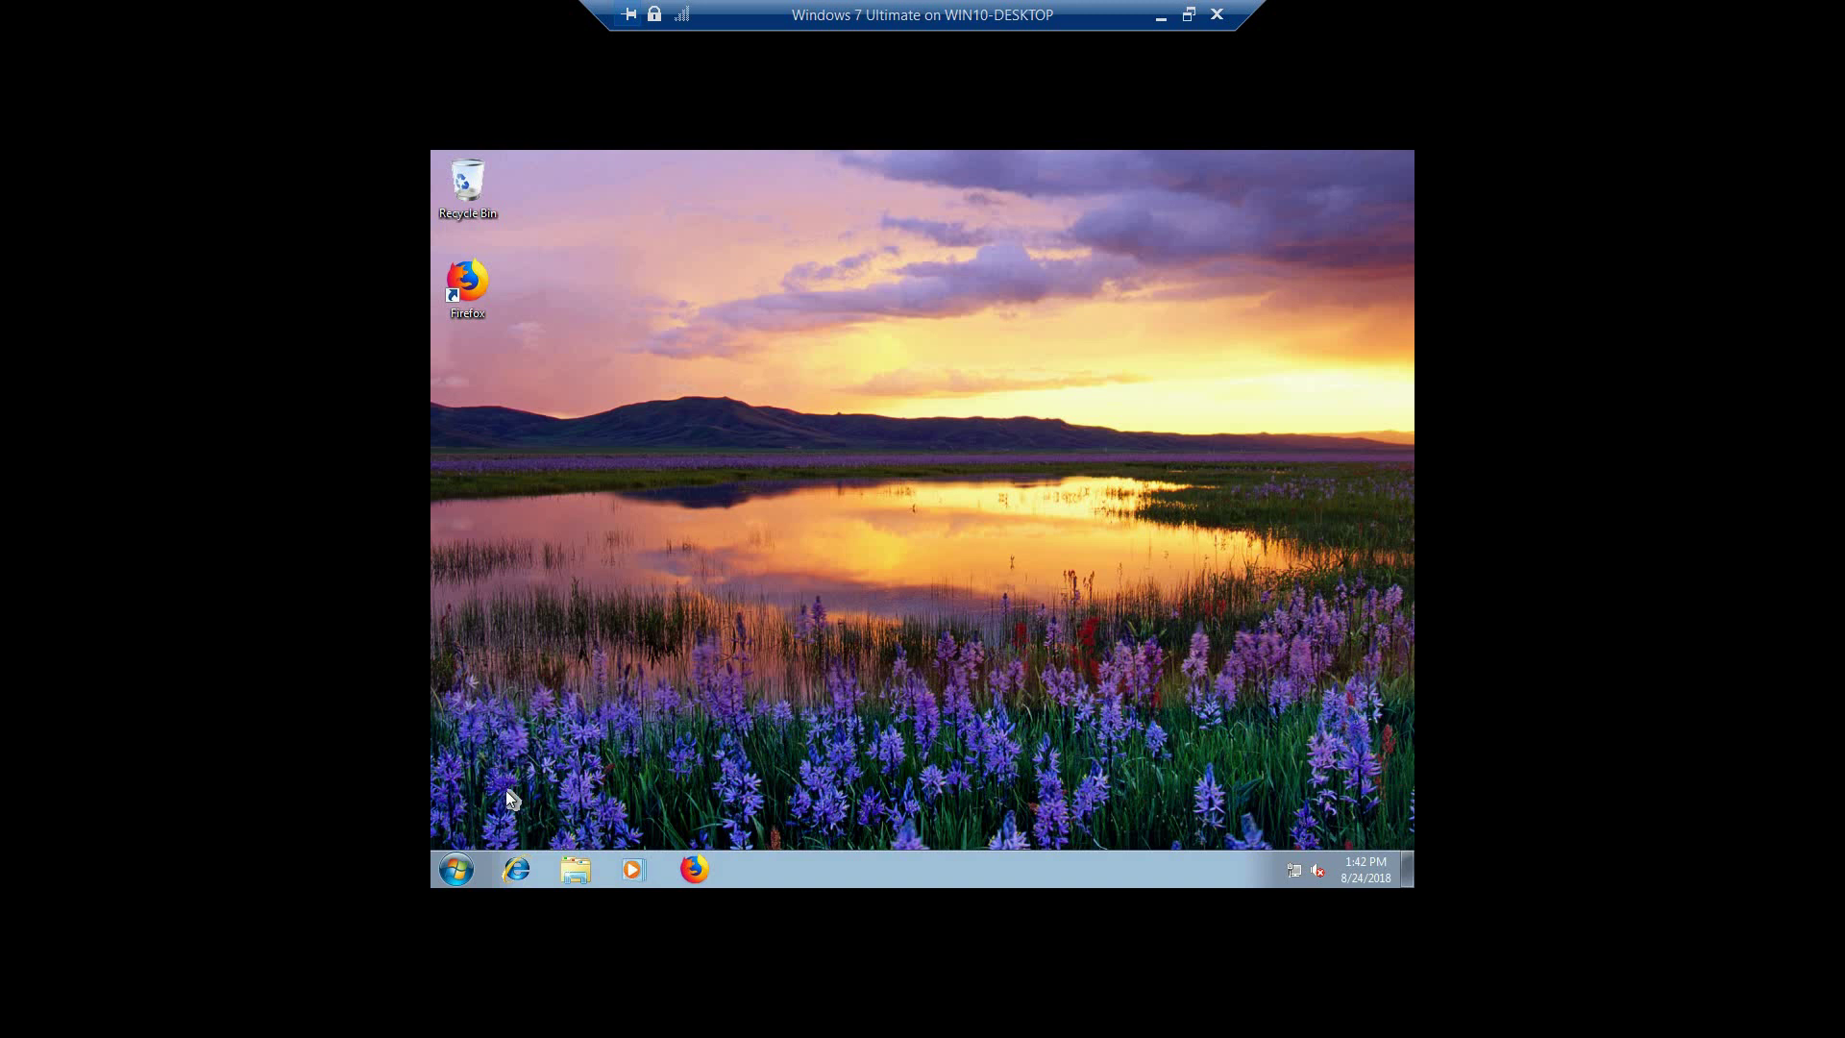
- Allow Remote Desktop connections from any client version in Windows 7 System Properties
click(458, 871)
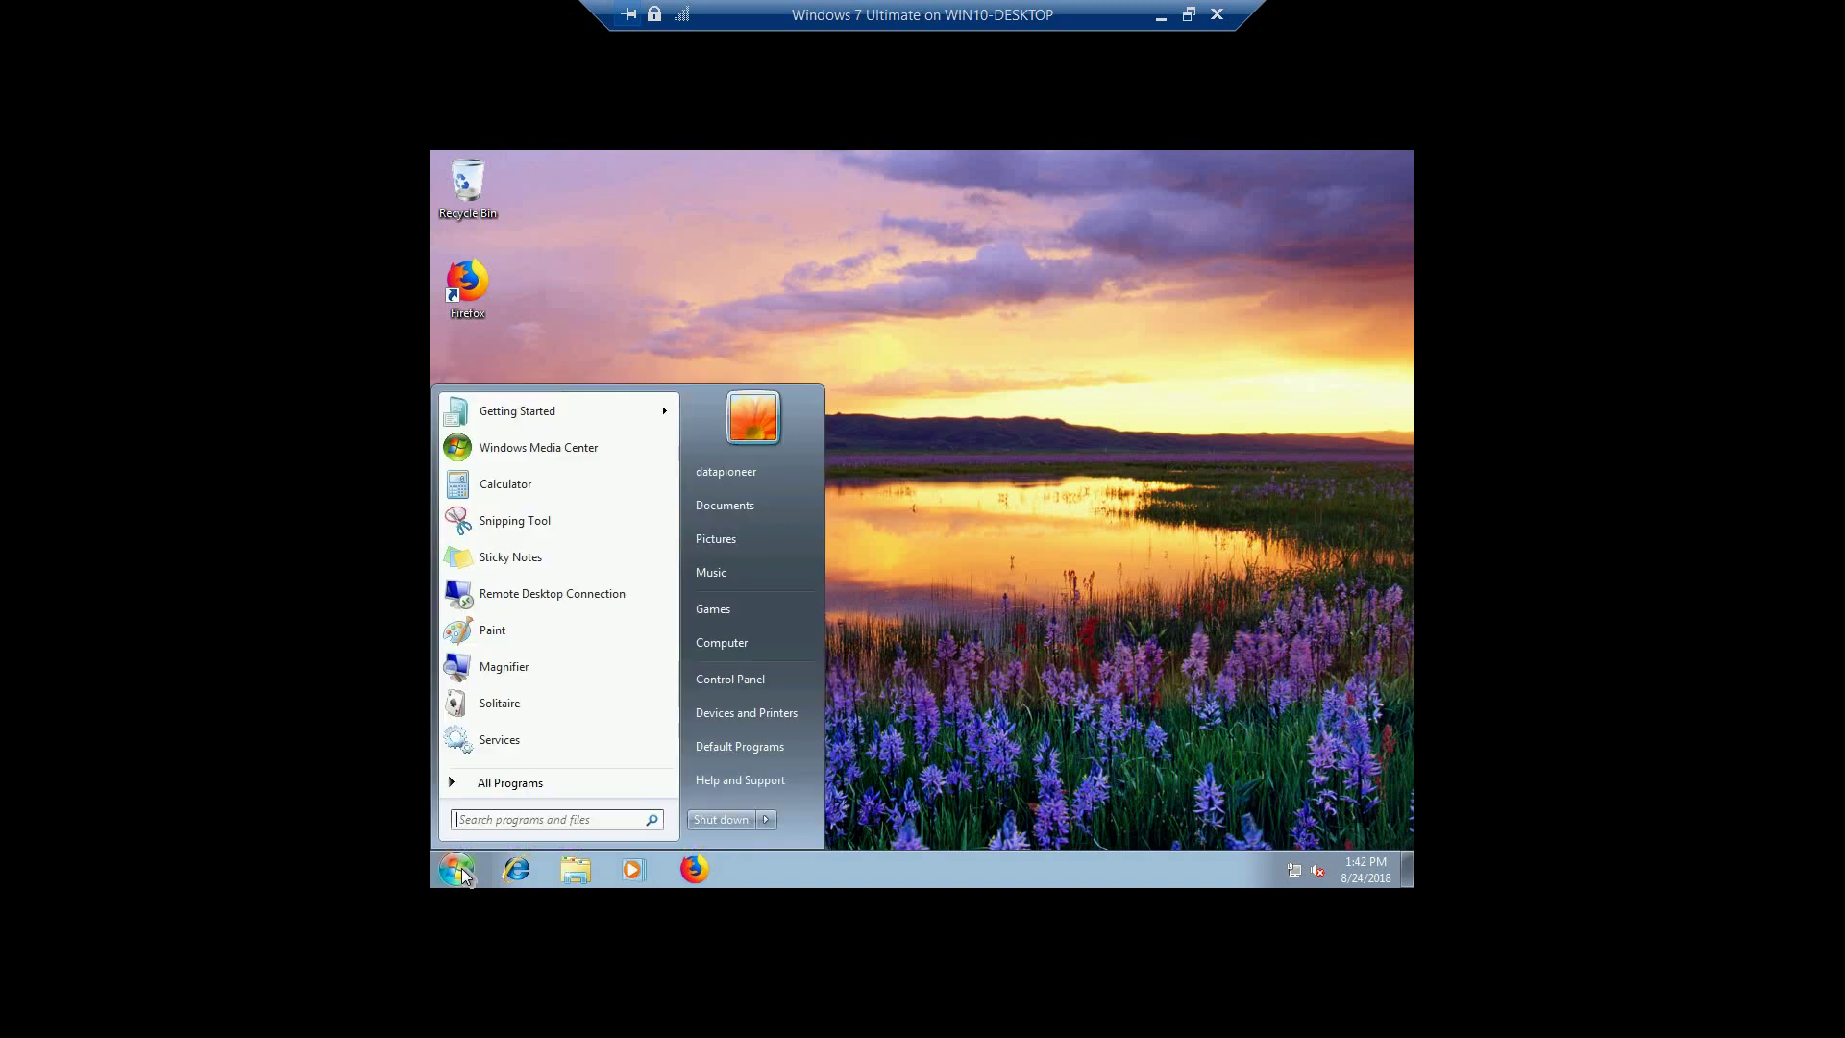
text(remote)
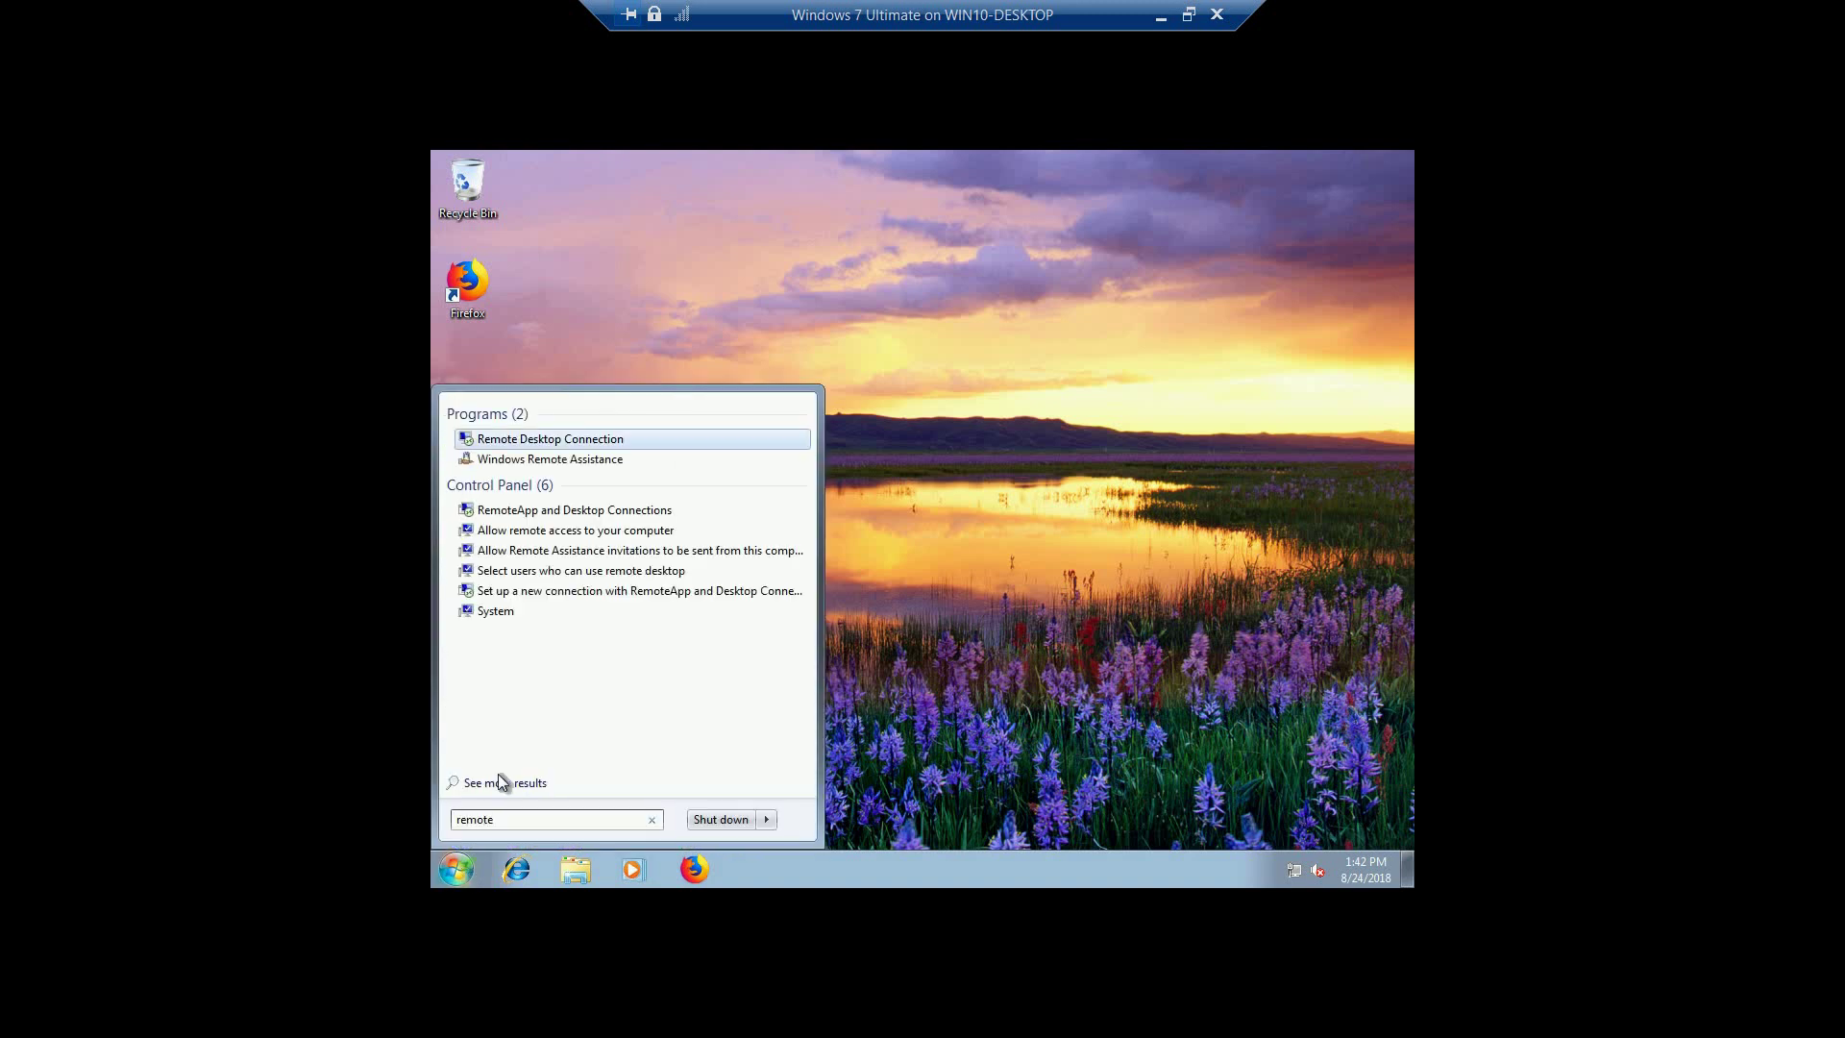
click(532, 534)
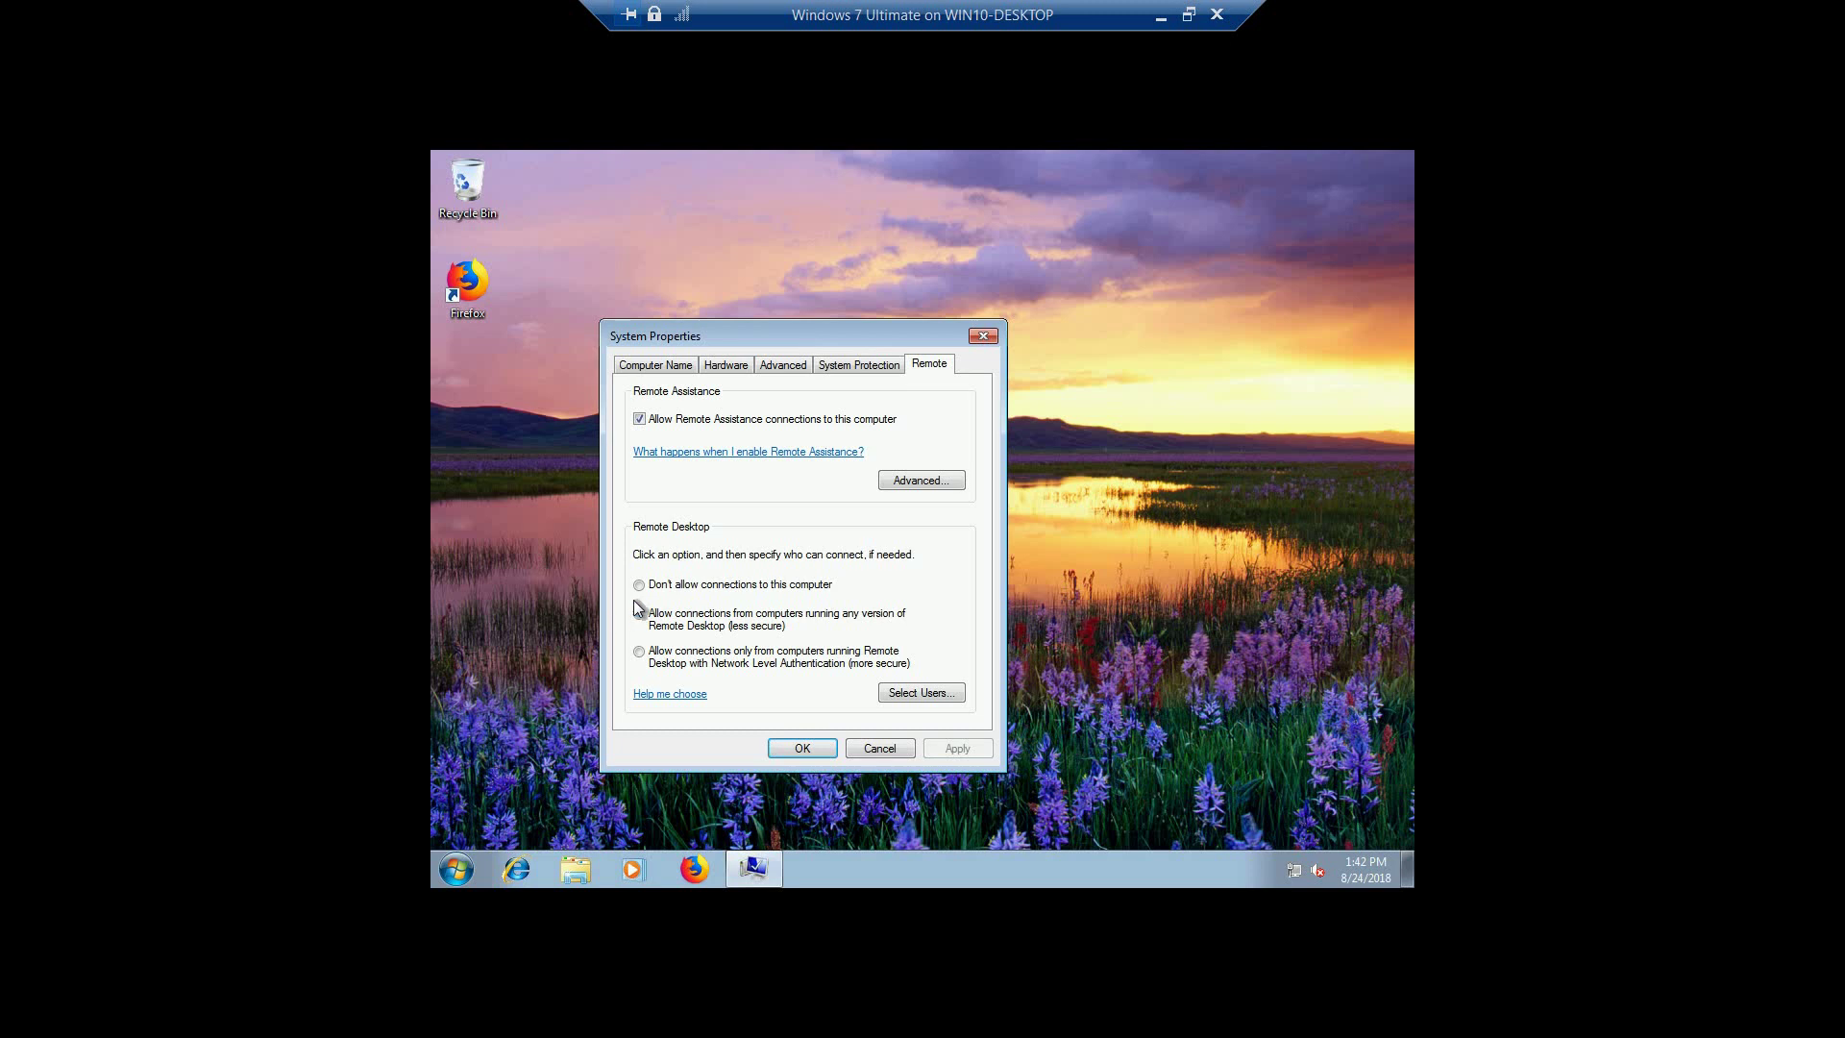
click(639, 584)
click(939, 753)
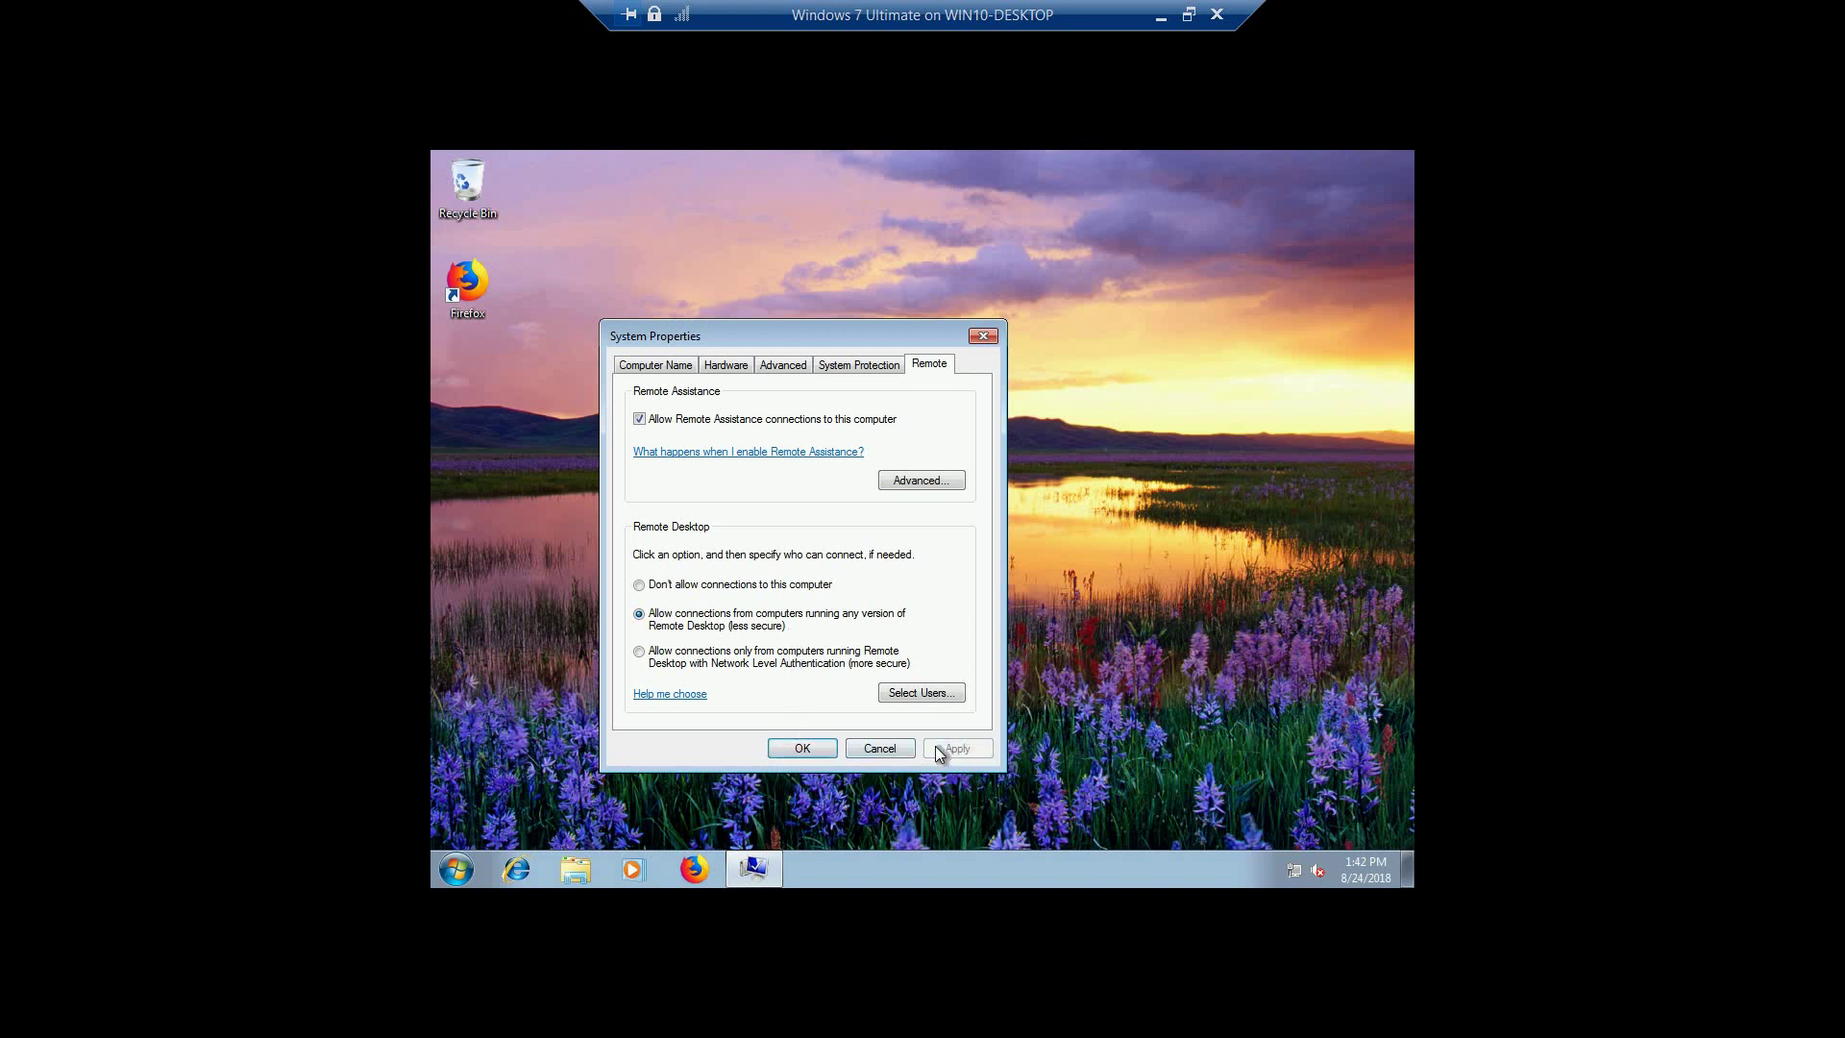
click(798, 749)
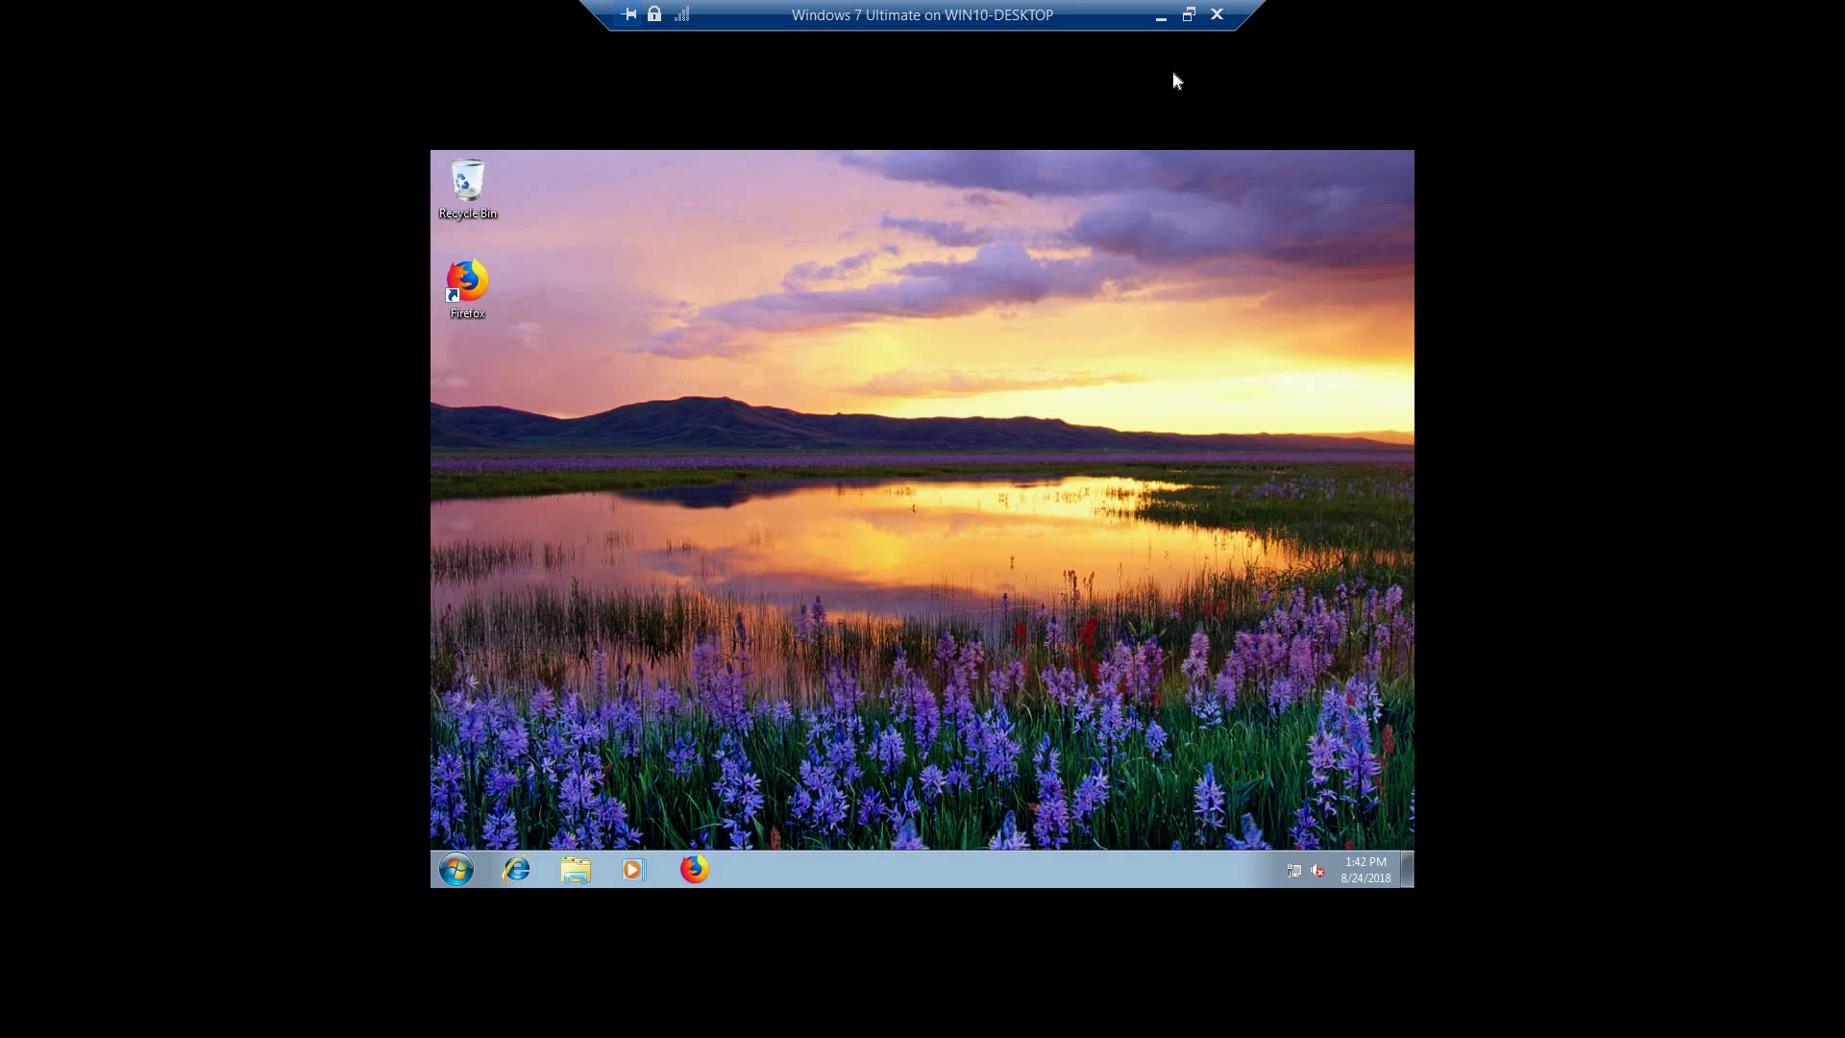
- Run 'cmd /k ipconfig' on the host to read its addresses, including 172.25.119.161, then exit
click(1161, 17)
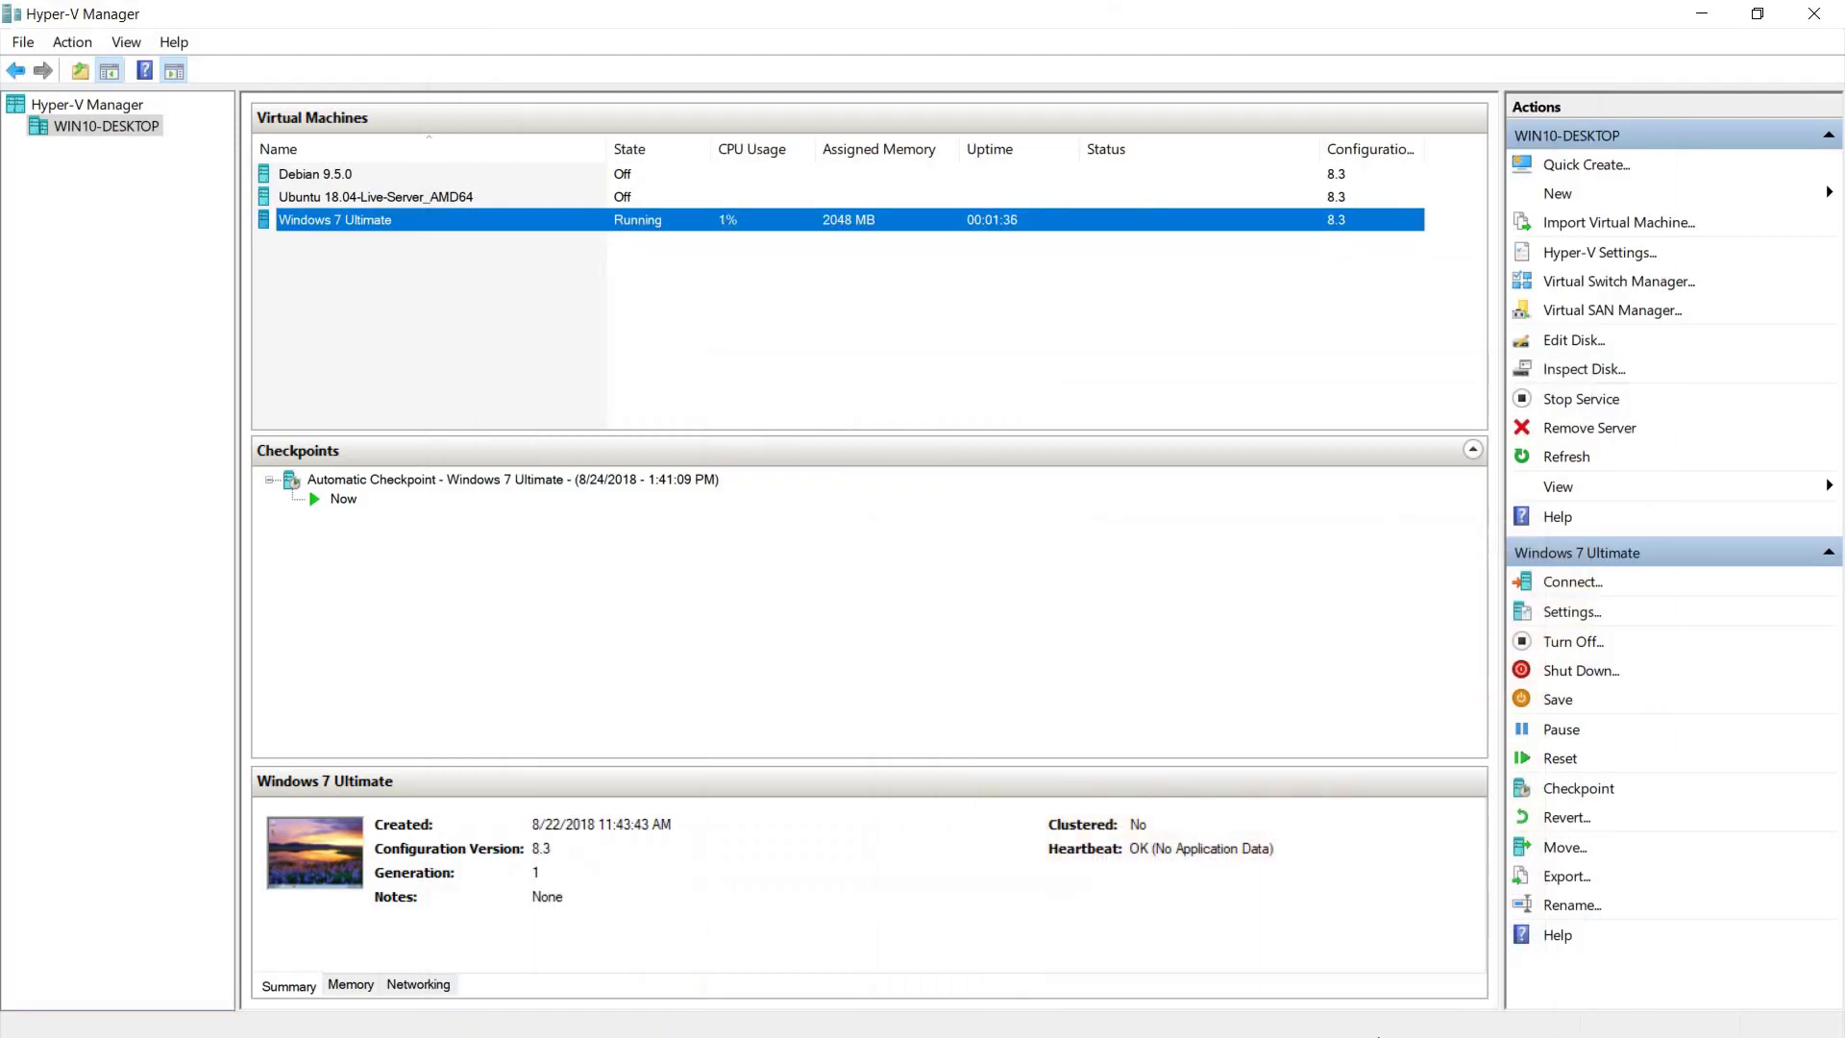
click(1701, 12)
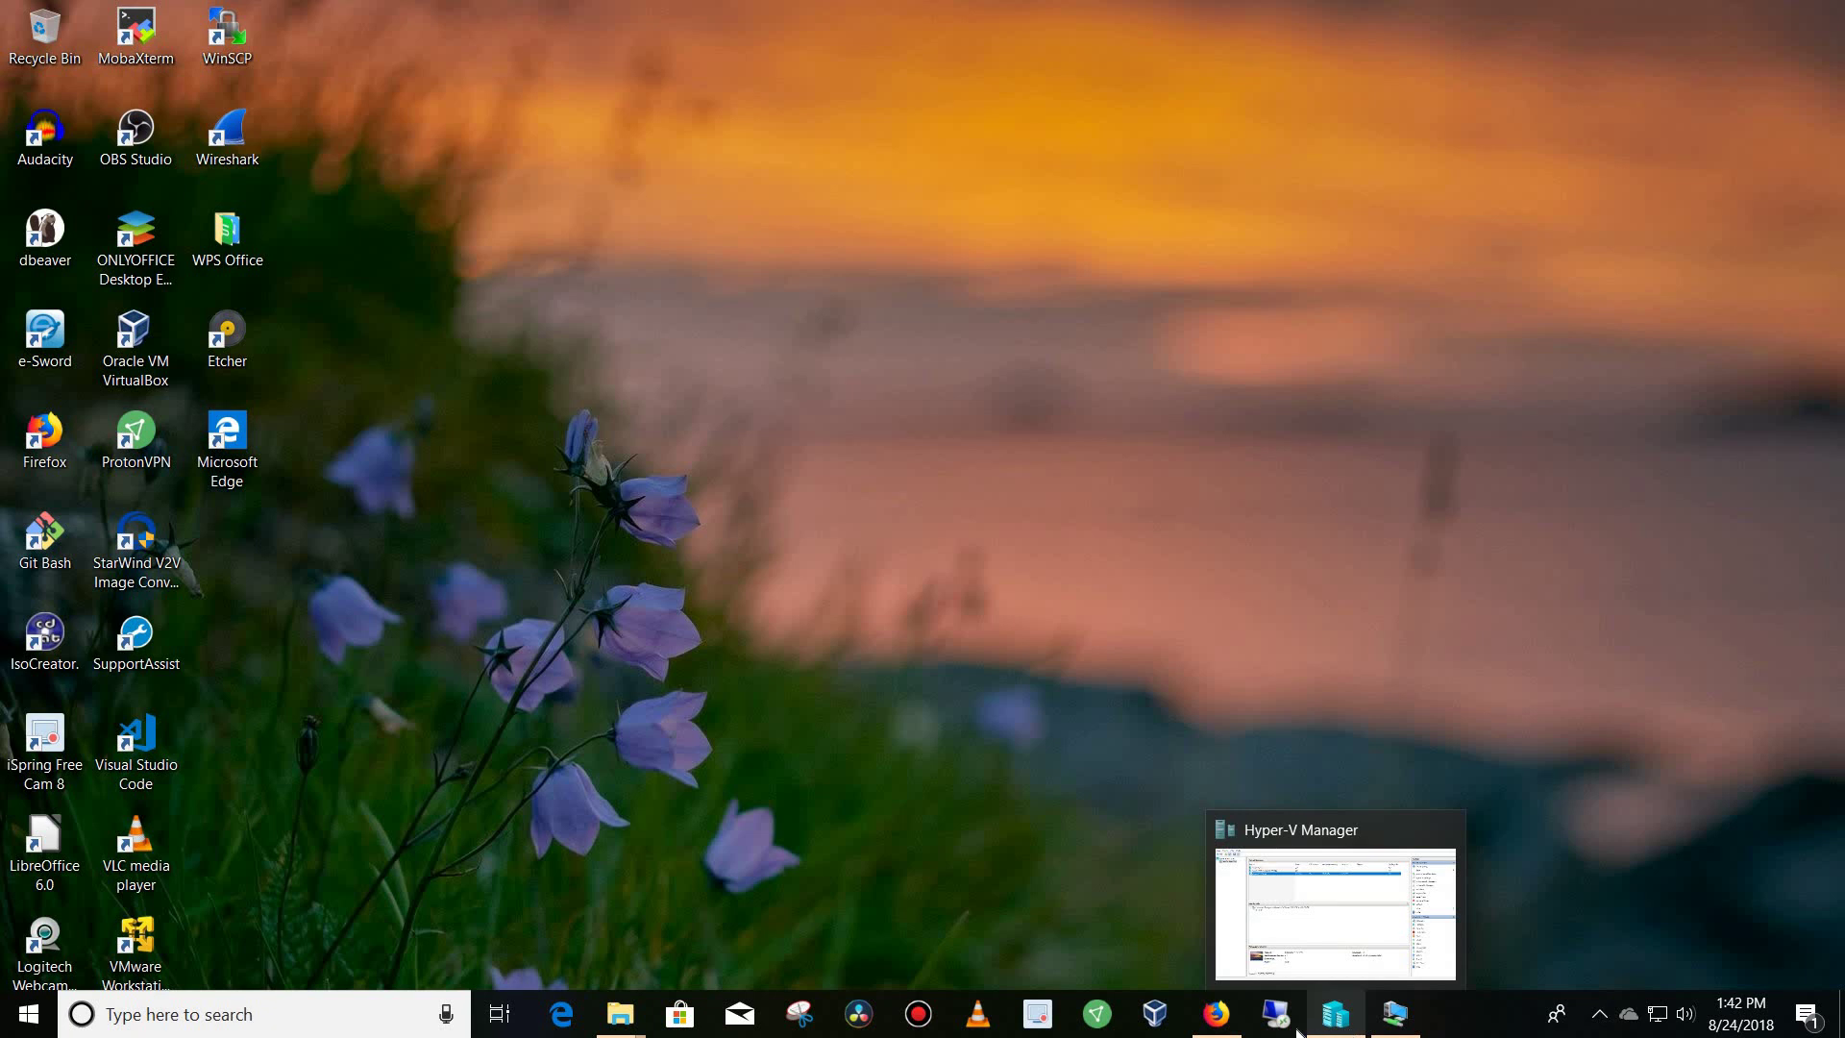
click(285, 1013)
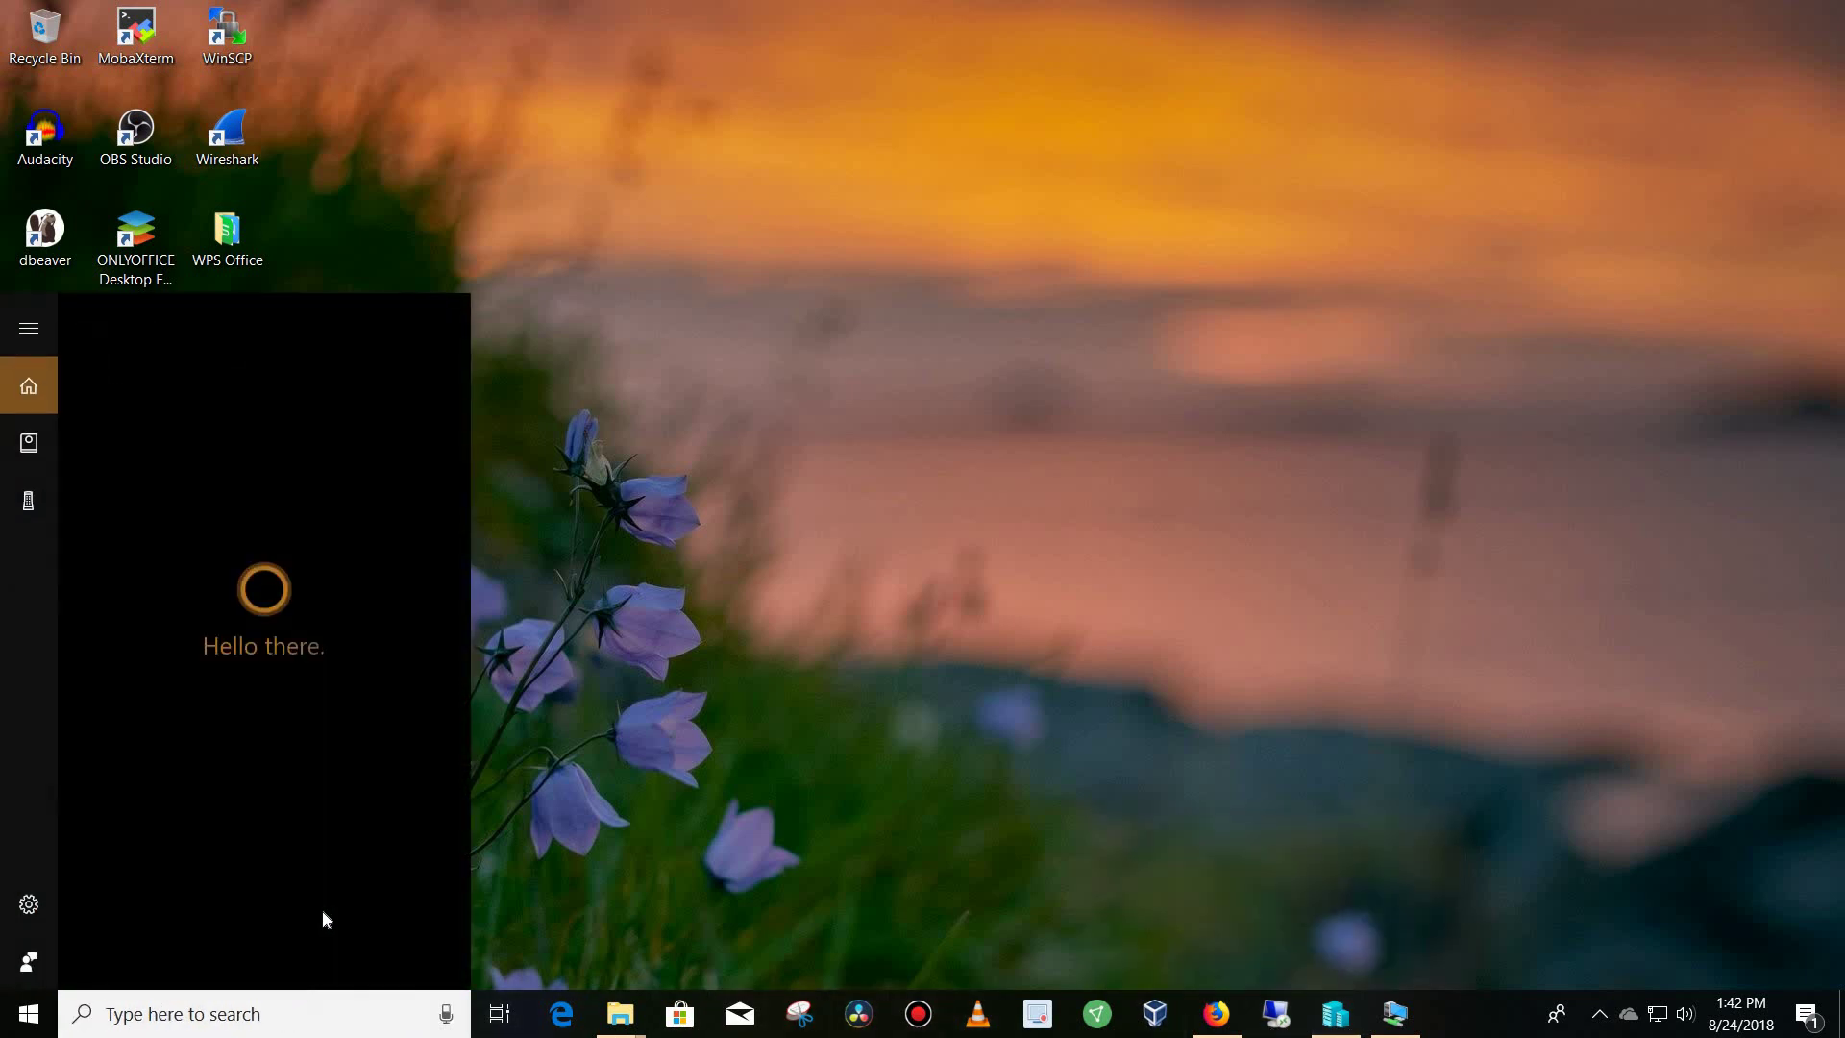
text(cmd )
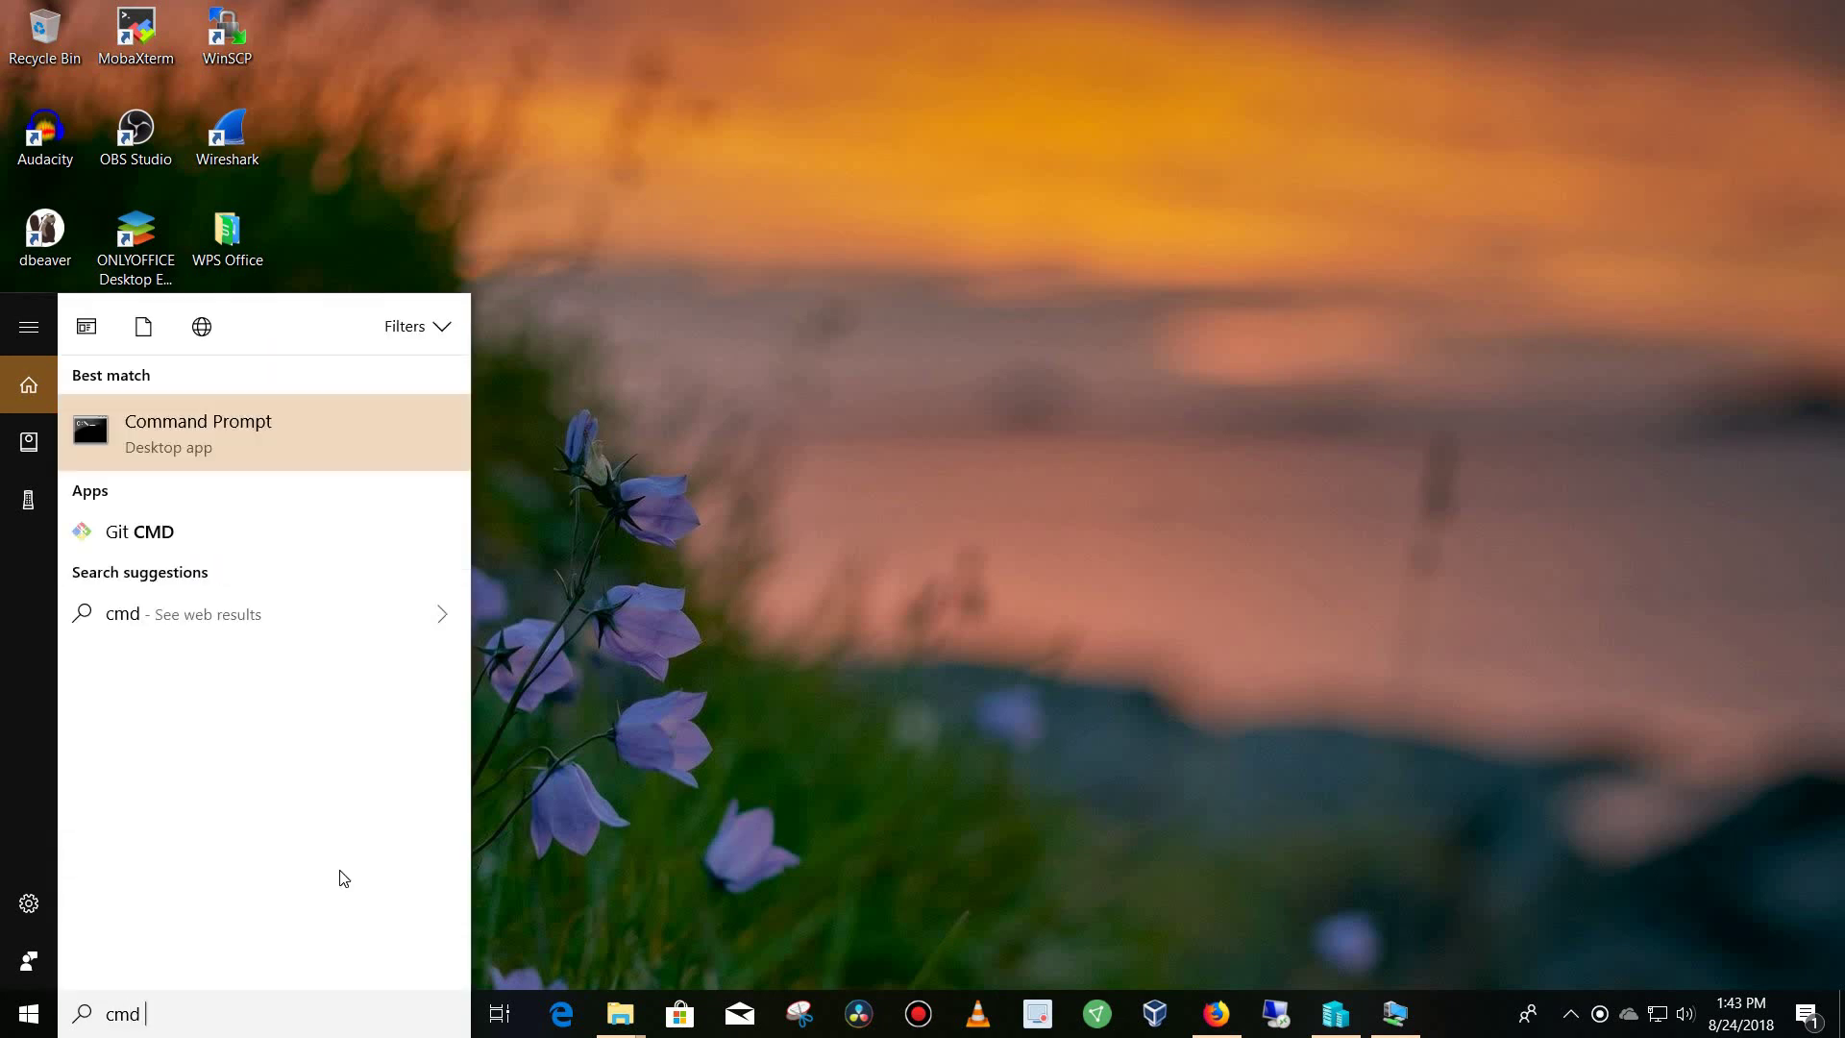
text(/k ipconfig)
key(Return)
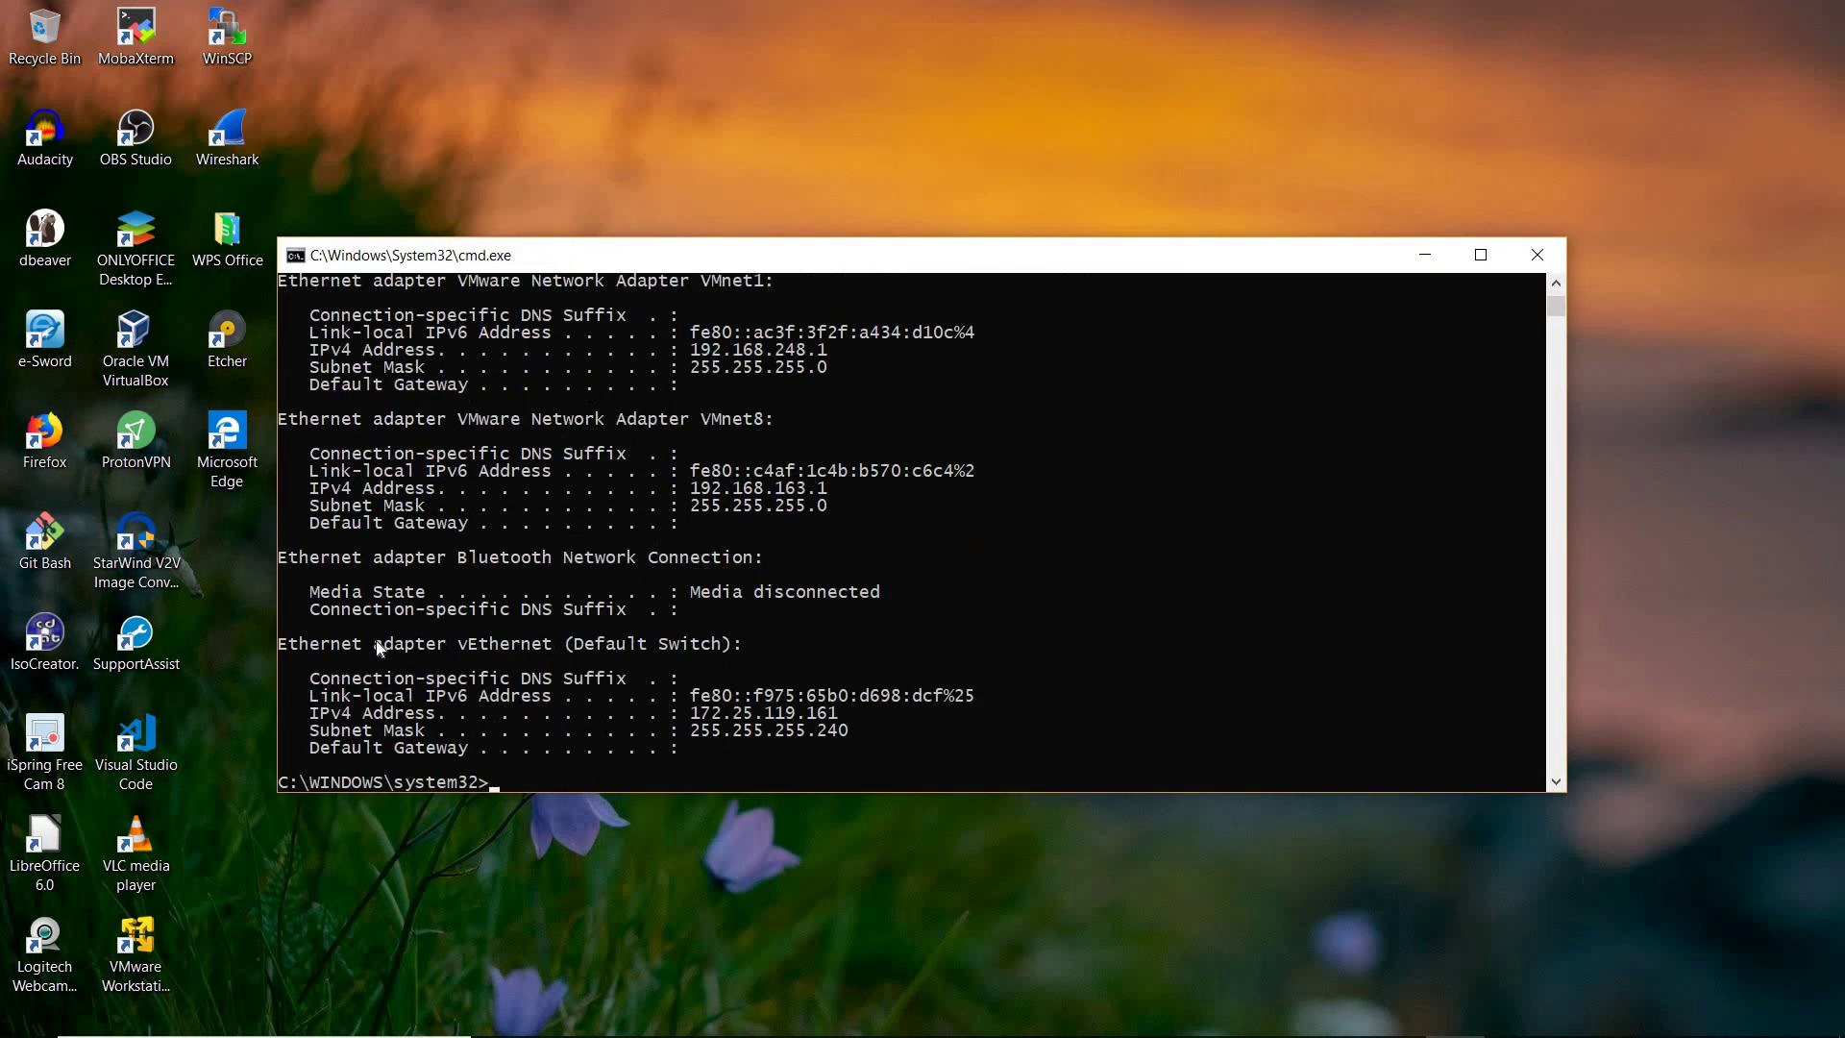
scroll(508, 624, up, 2)
scroll(509, 631, up, 2)
scroll(509, 633, up, 3)
scroll(508, 631, up, 3)
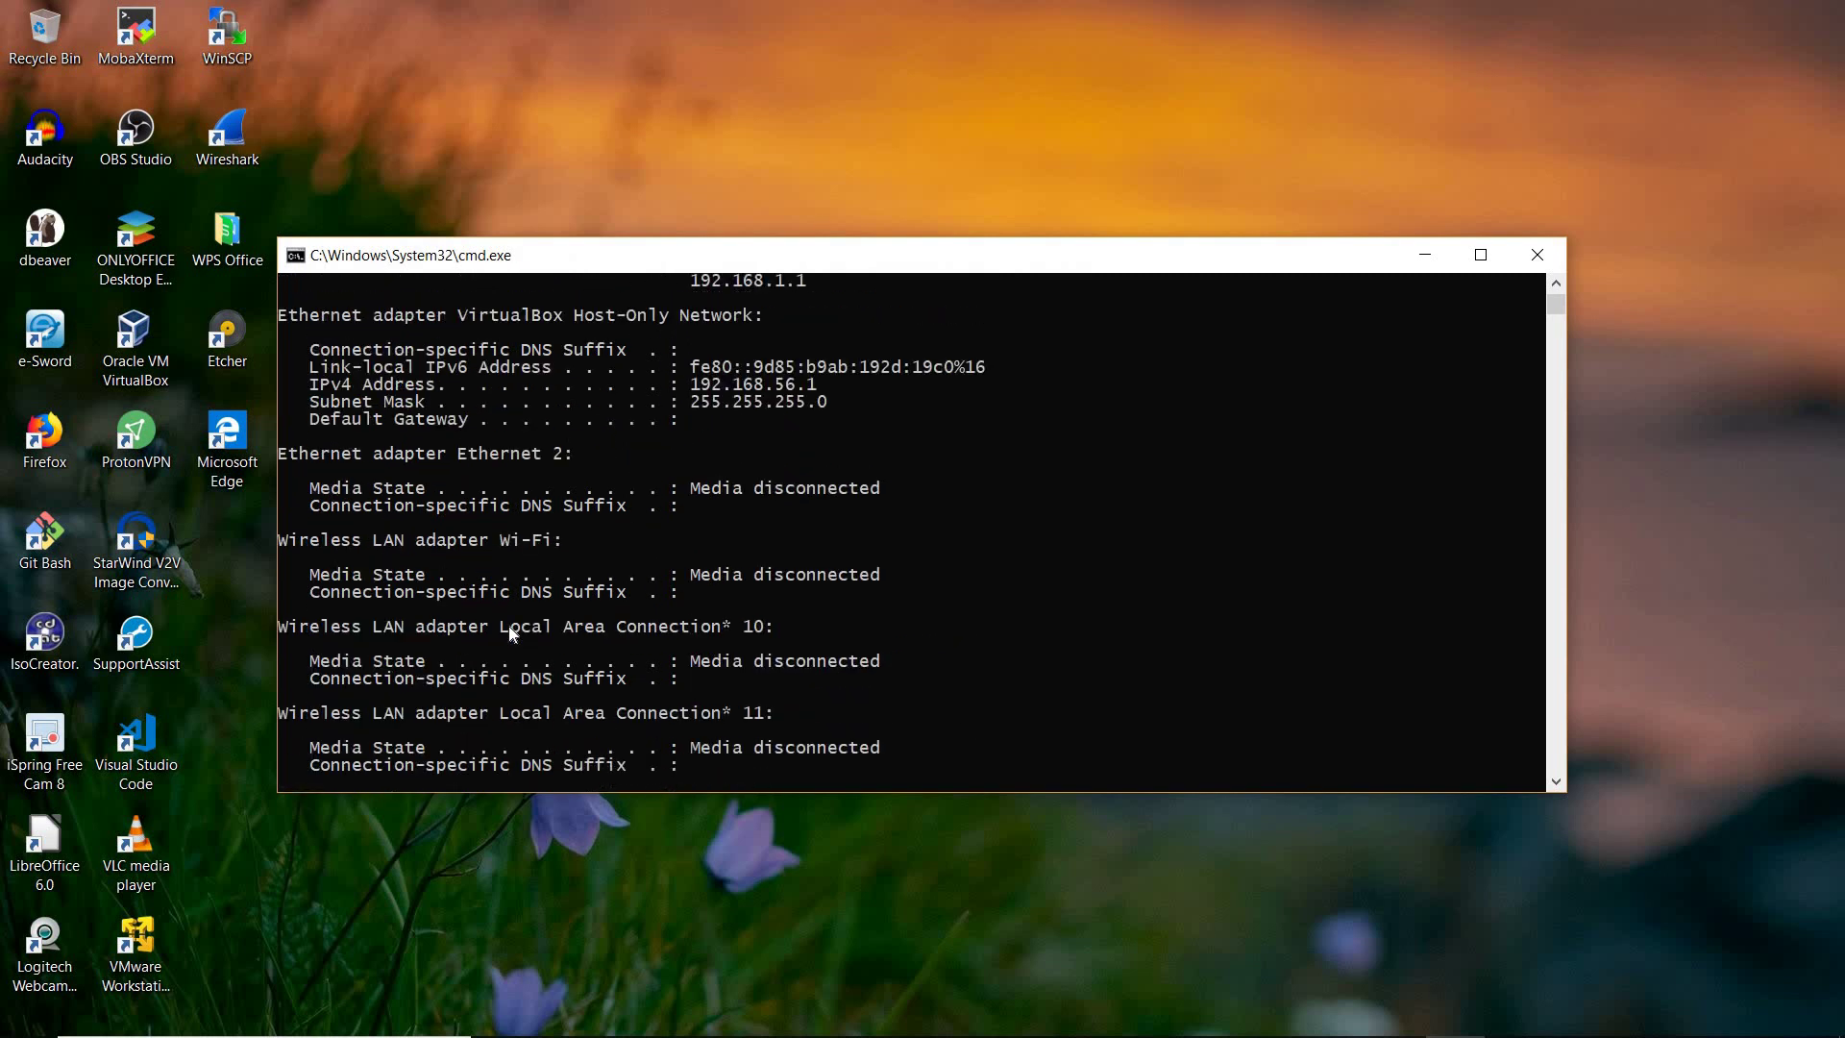
scroll(509, 632, up, 3)
scroll(508, 625, up, 3)
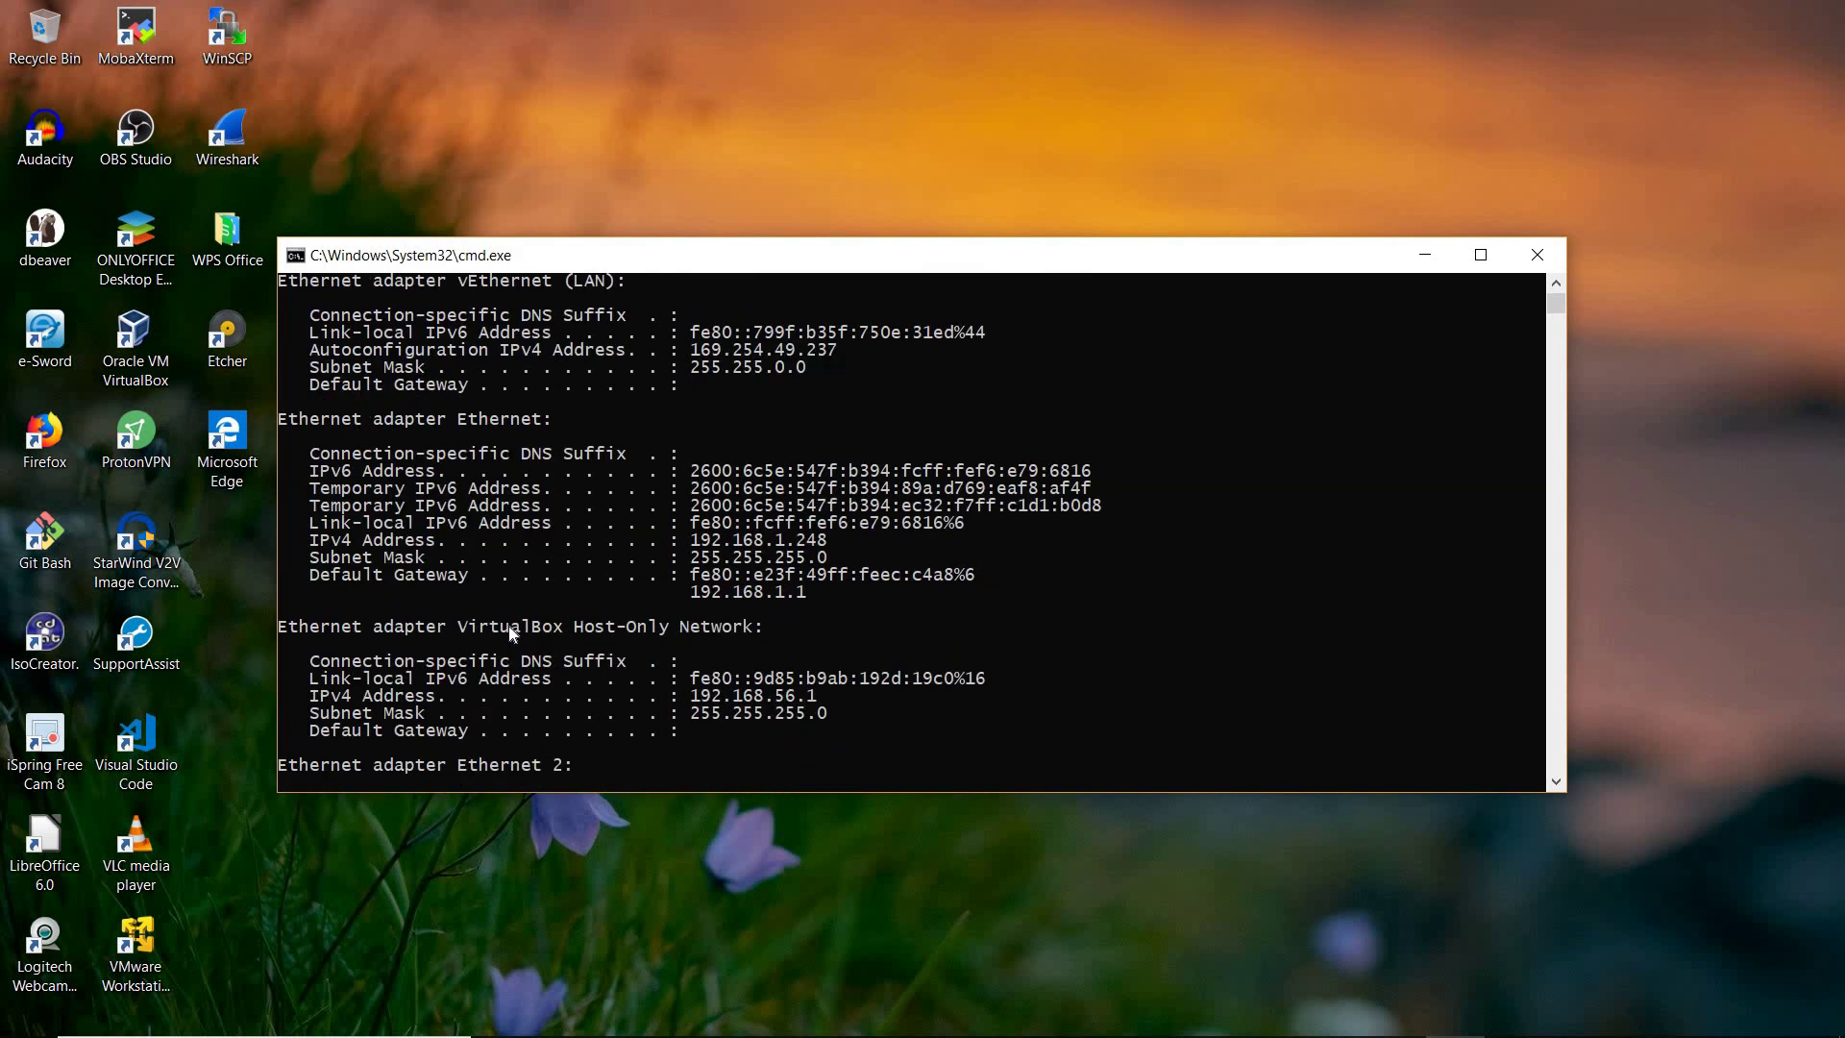
scroll(509, 624, up, 1)
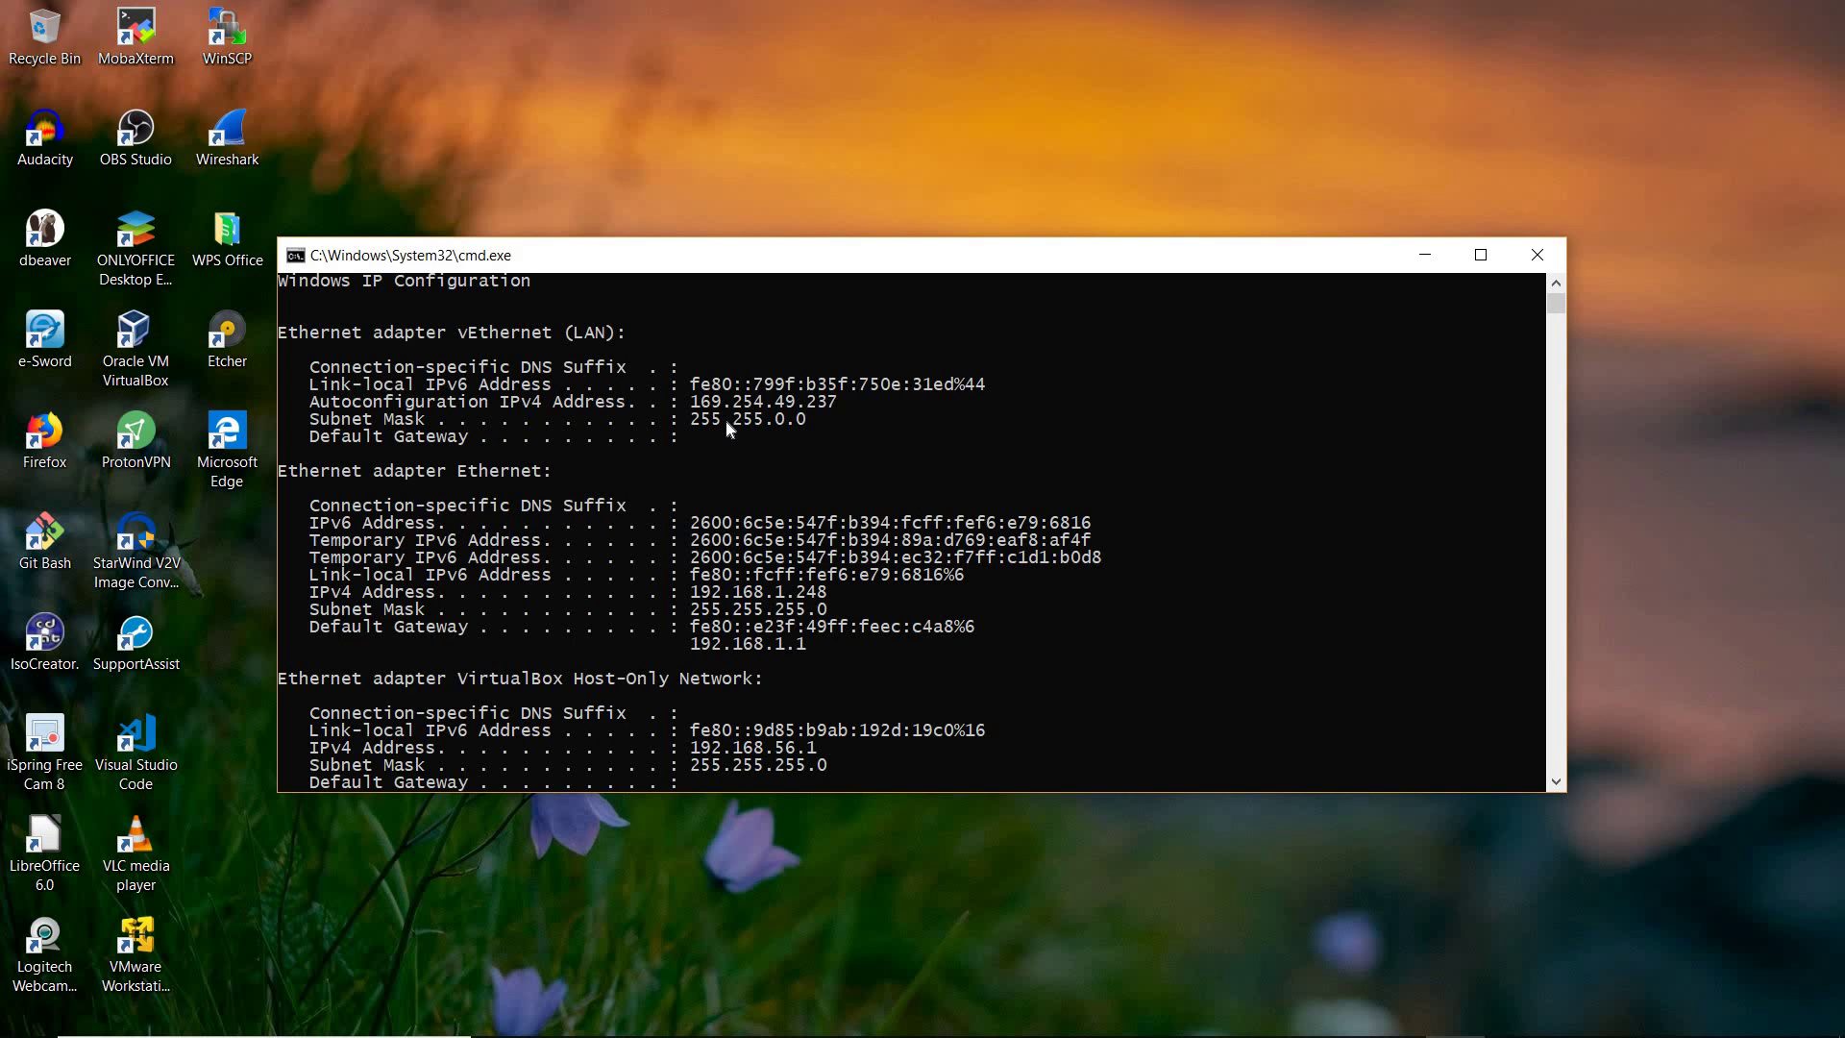
text(exit)
key(Return)
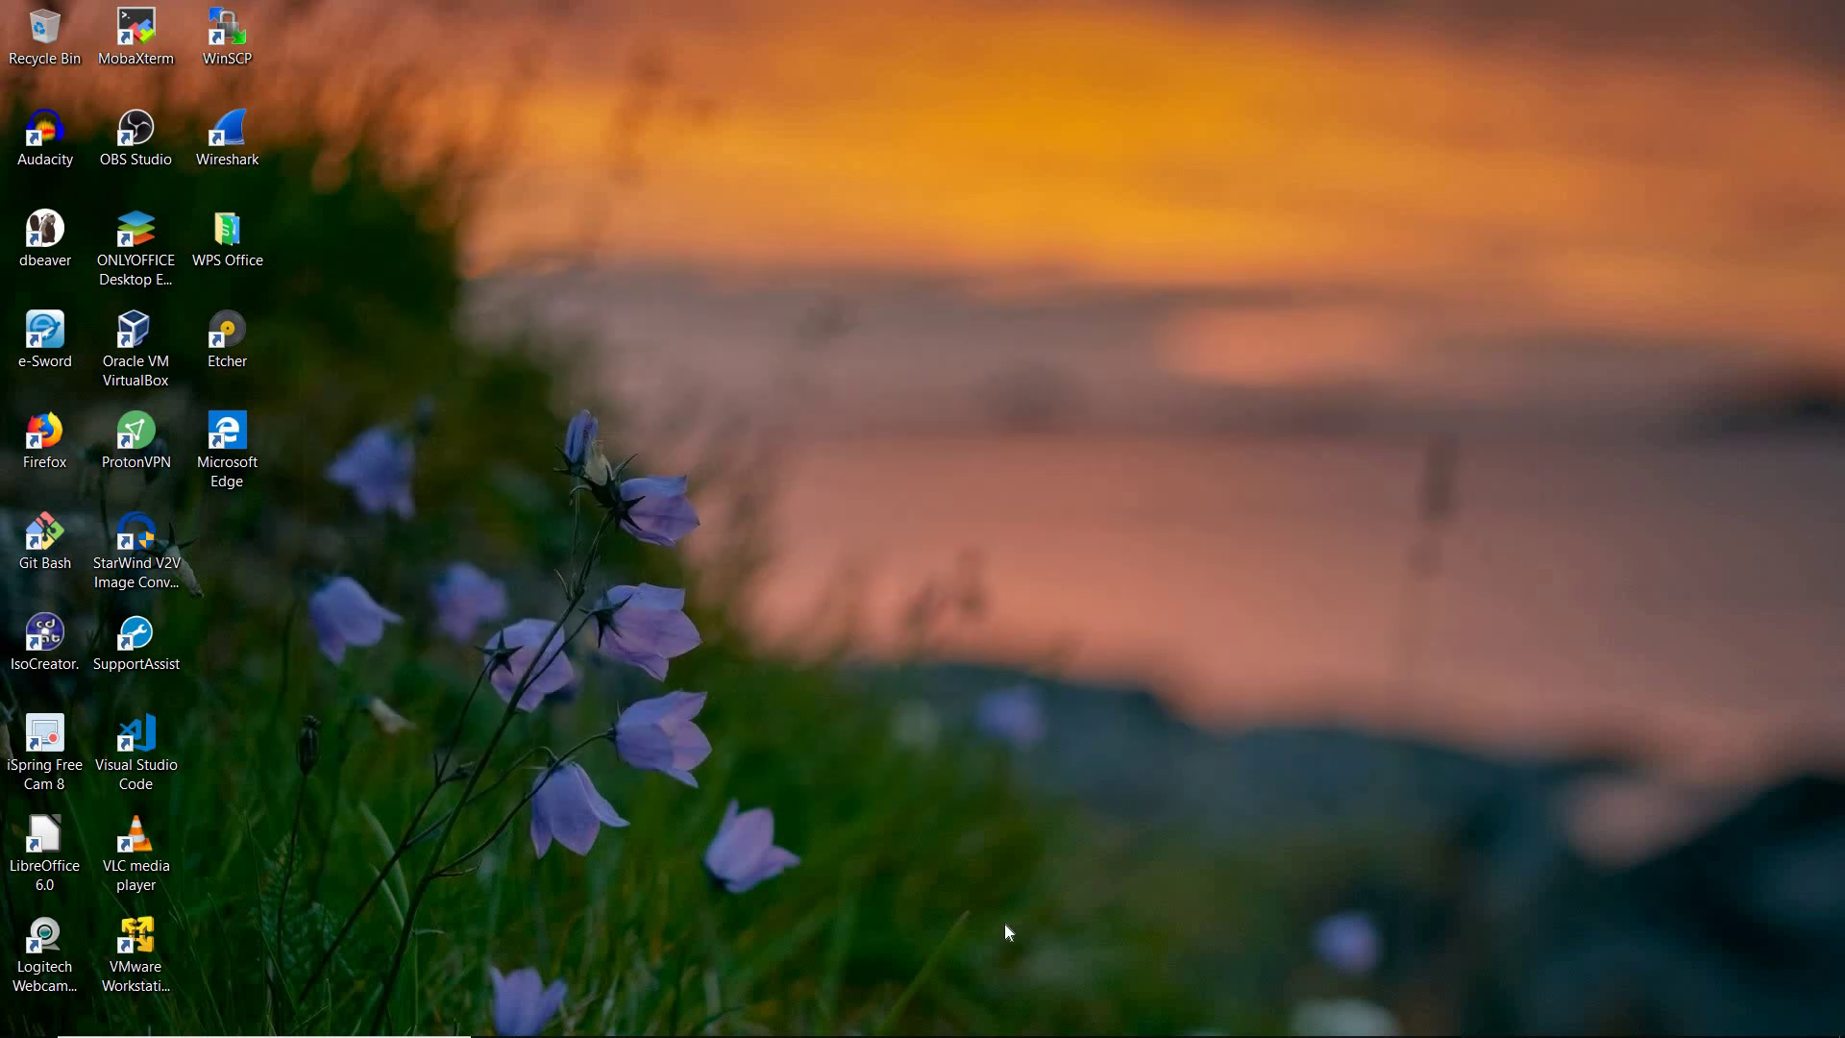
- Run ipconfig in the Windows 7 guest, showing 169.254.67.240 and 172.25.119.167, then close it
click(1398, 1016)
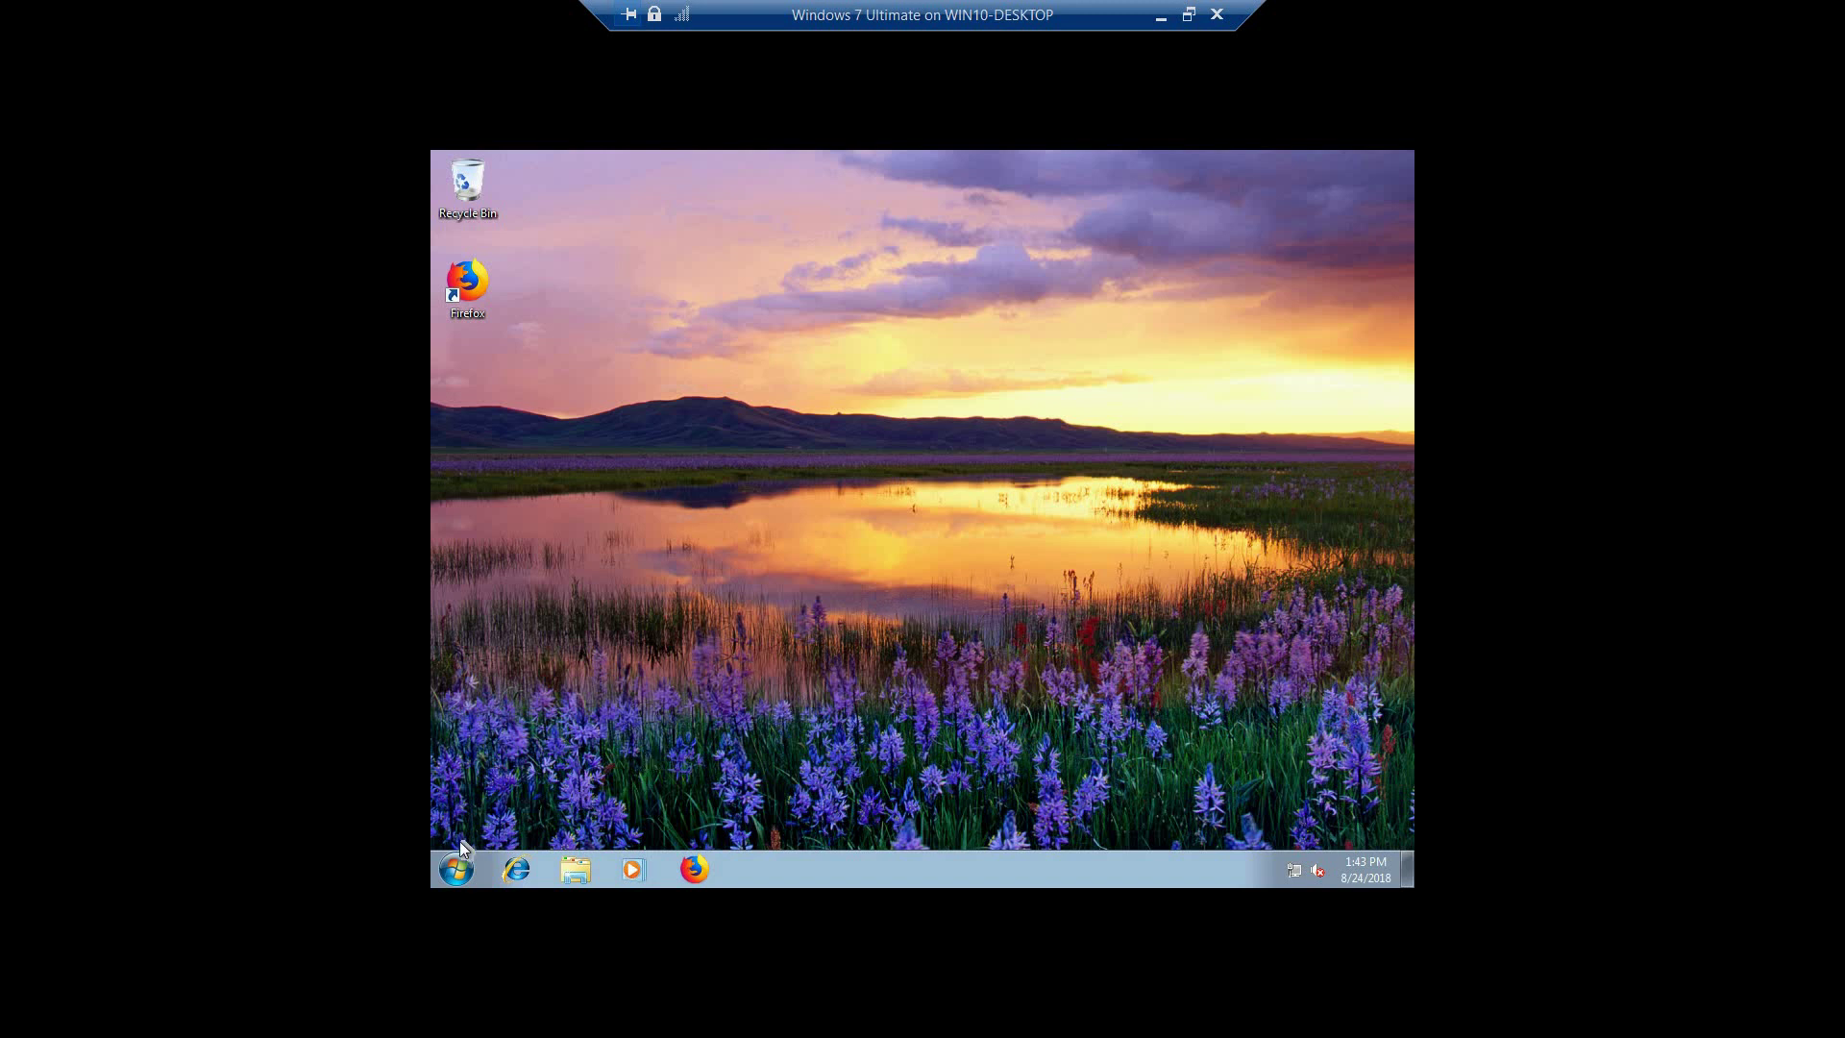
click(460, 870)
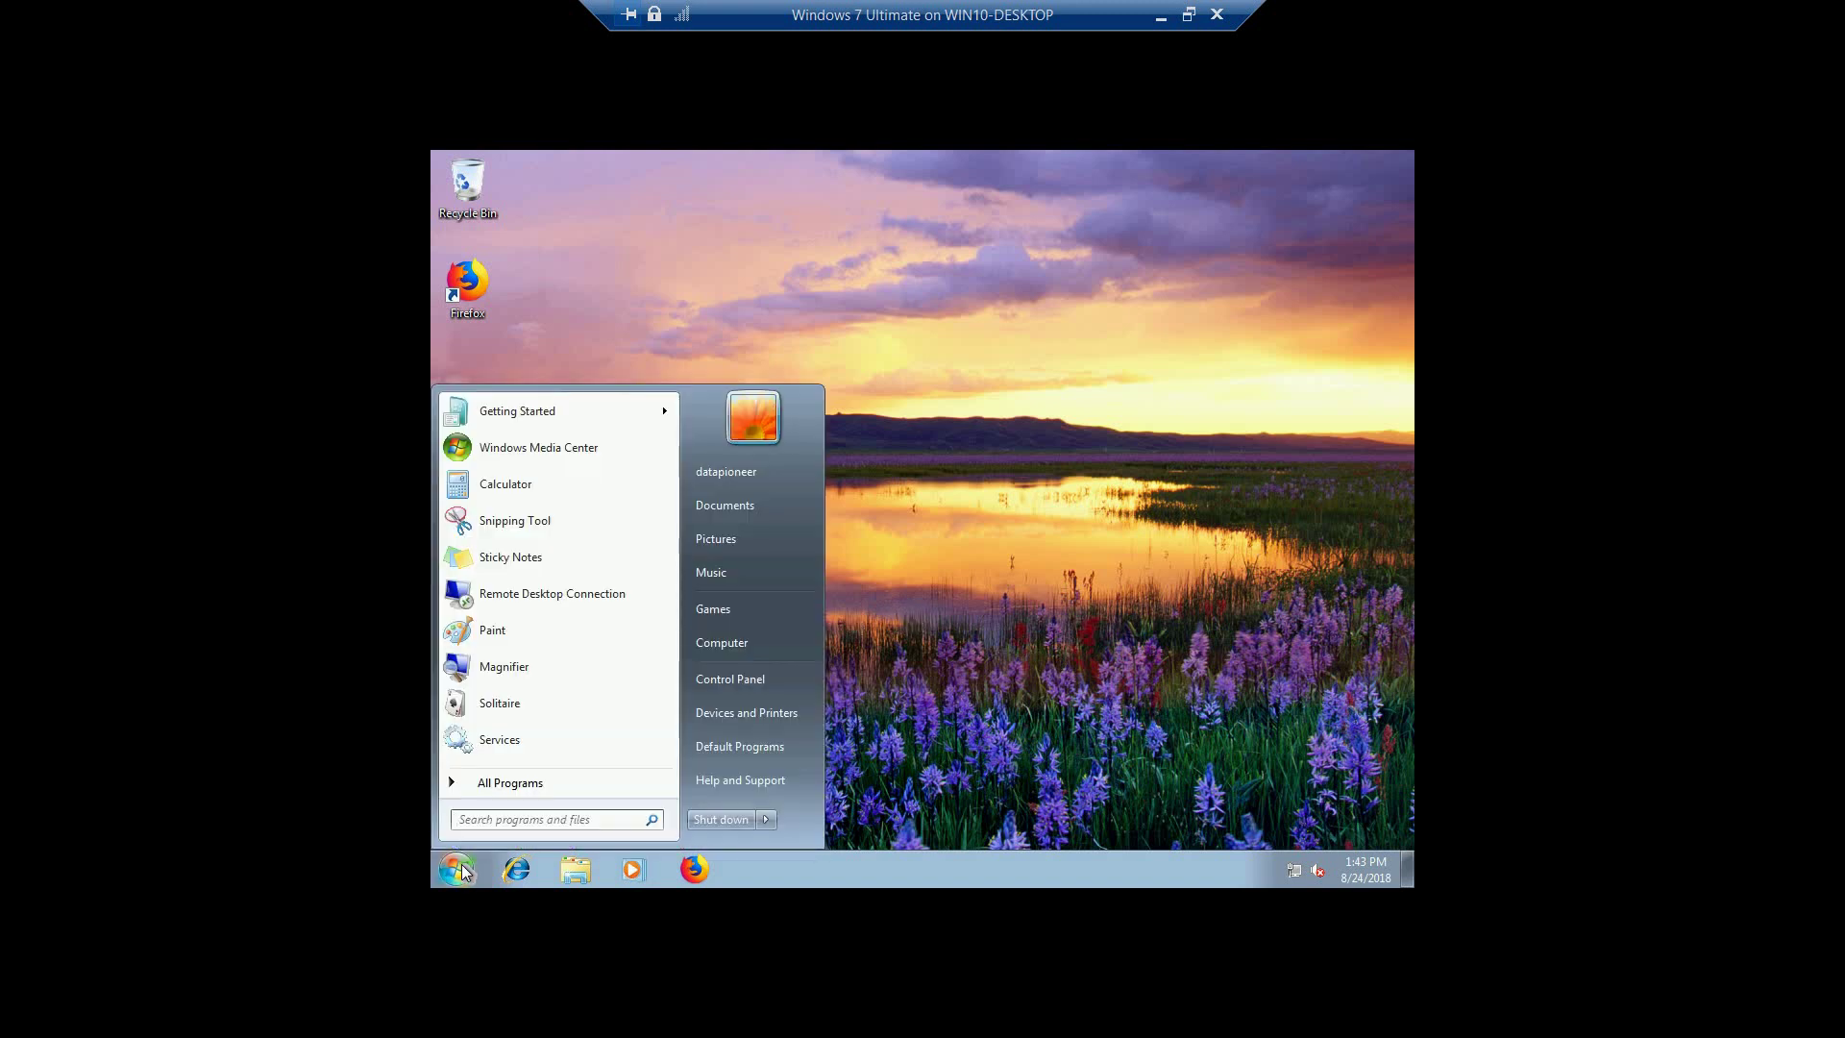
text(cmd)
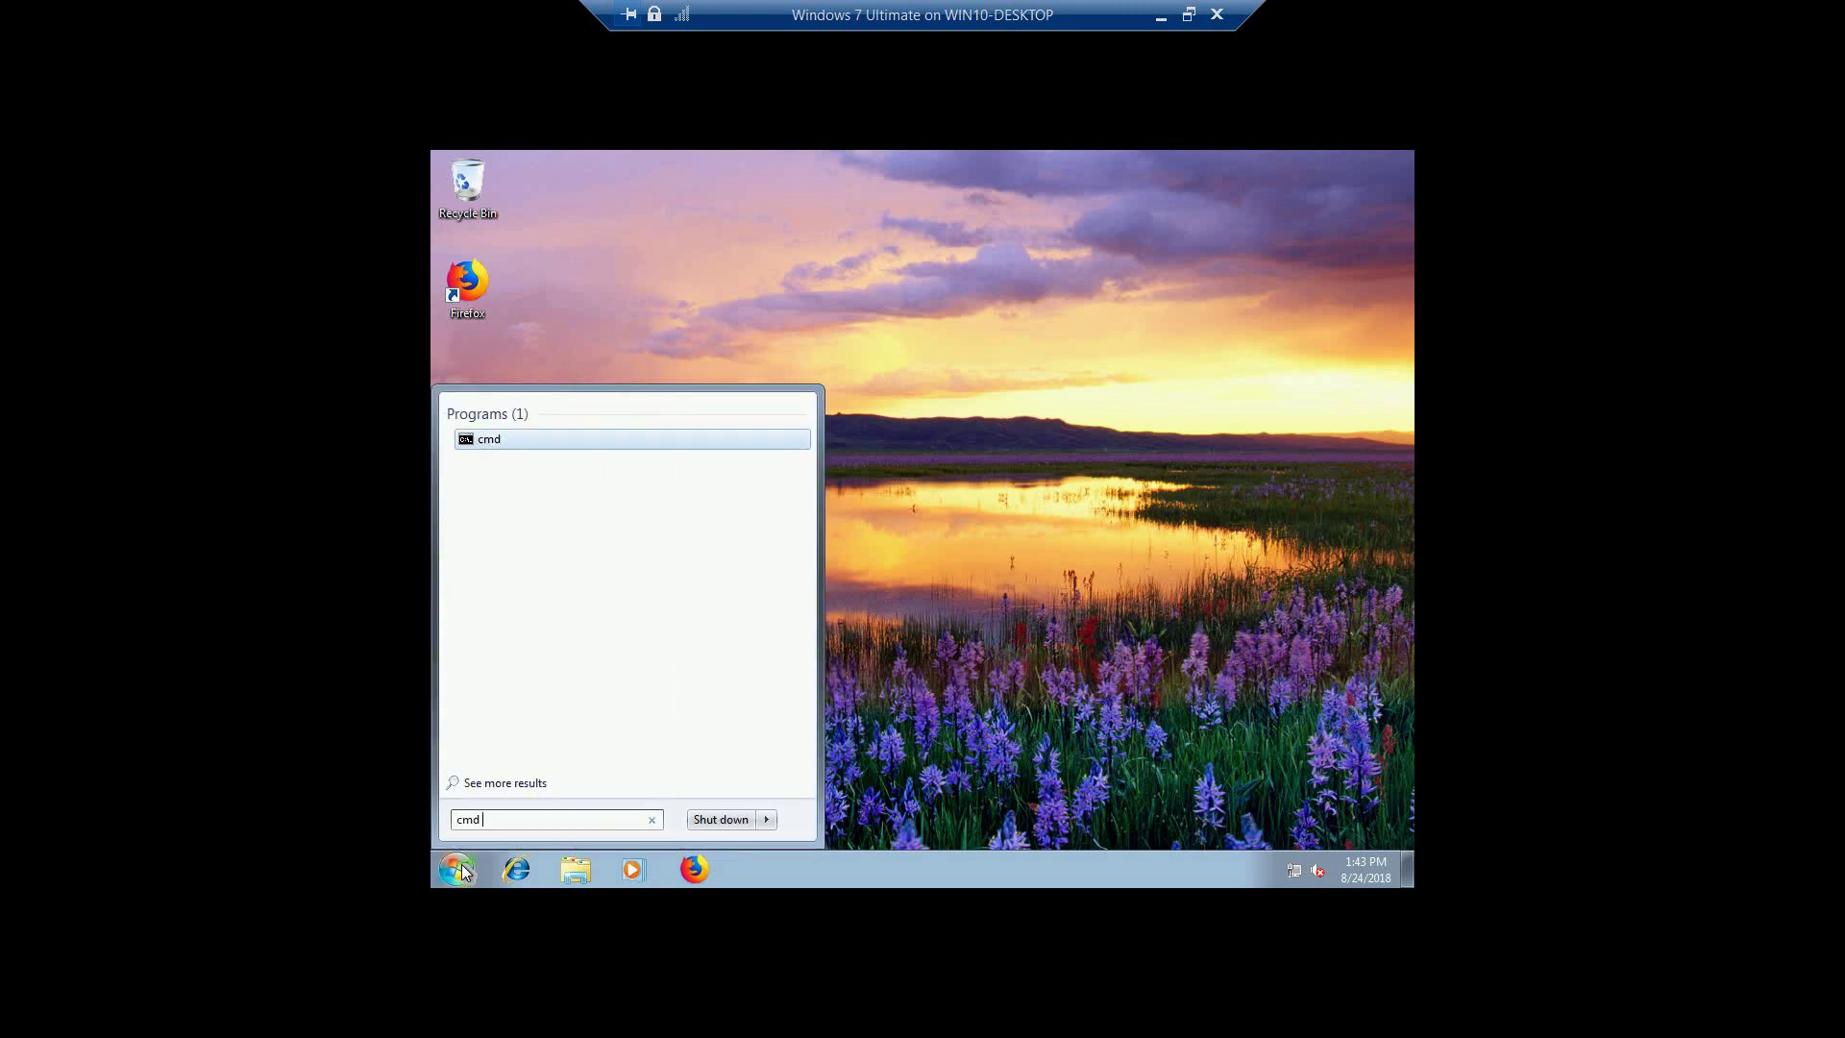
text( /k ipconfig)
key(Return)
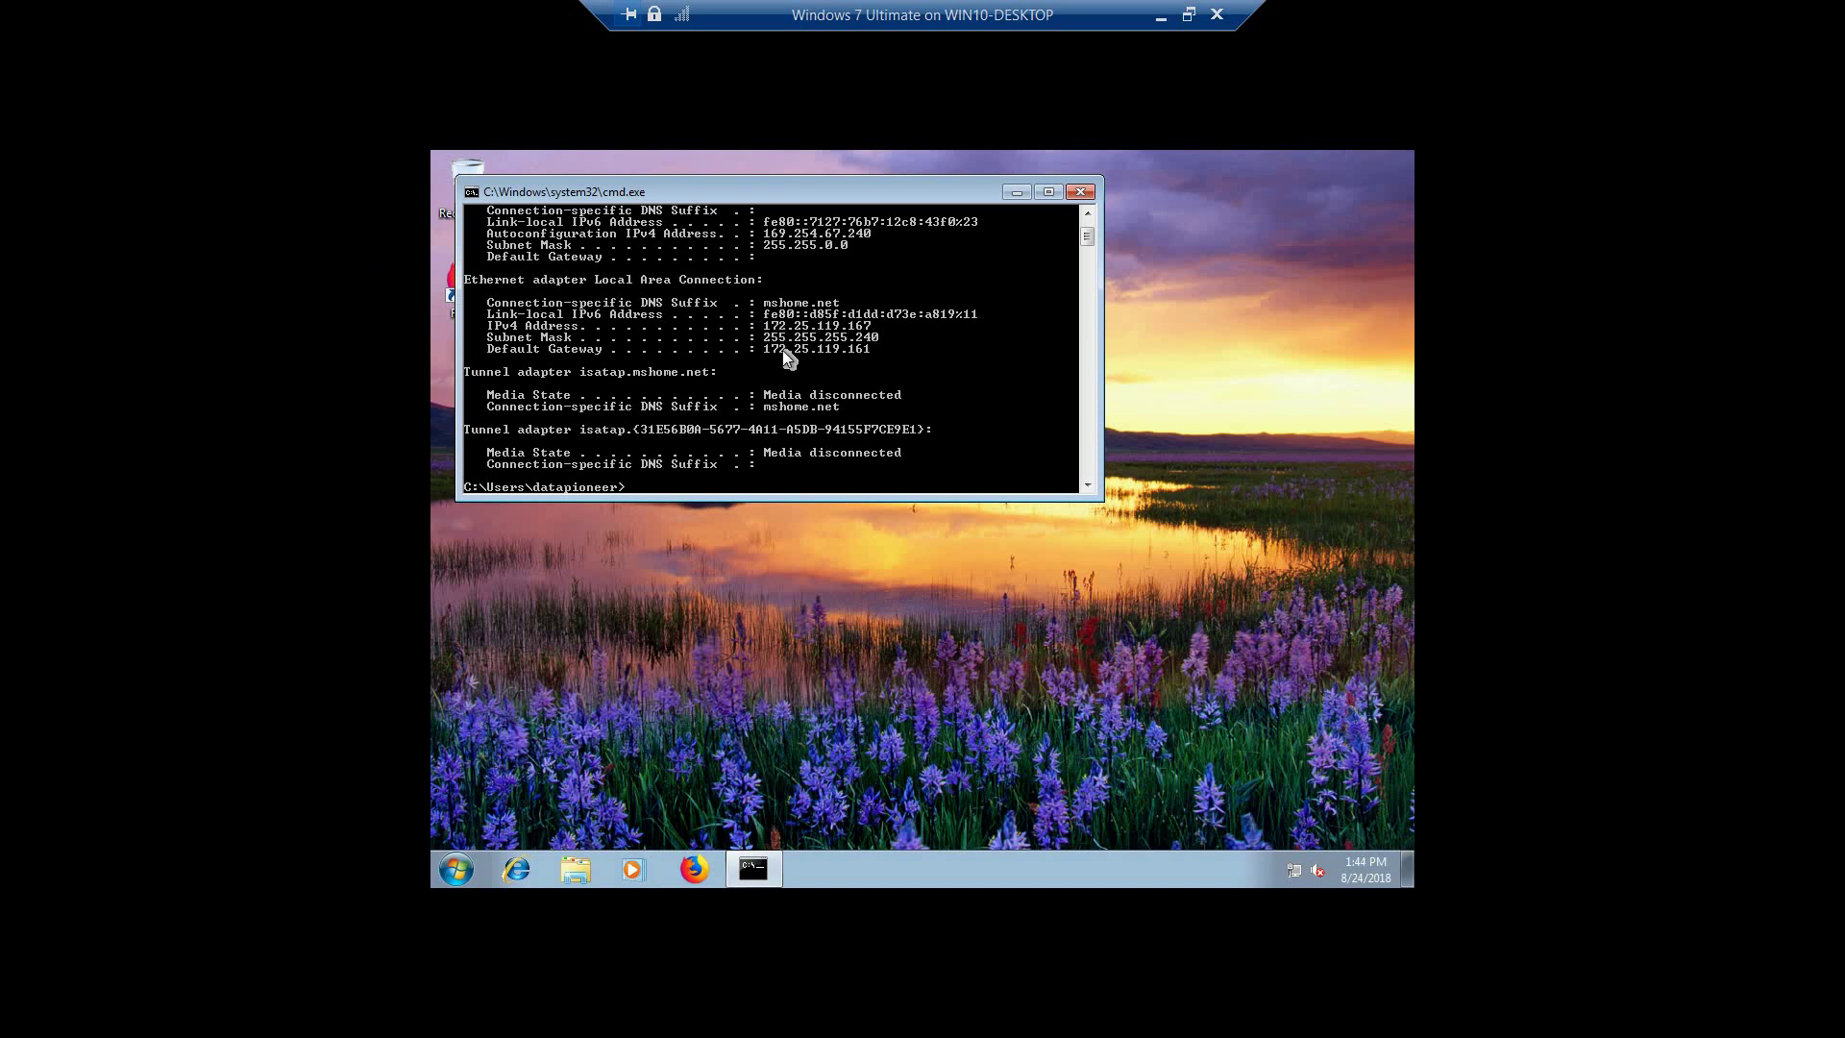
scroll(787, 359, up, 2)
key(alt+F4)
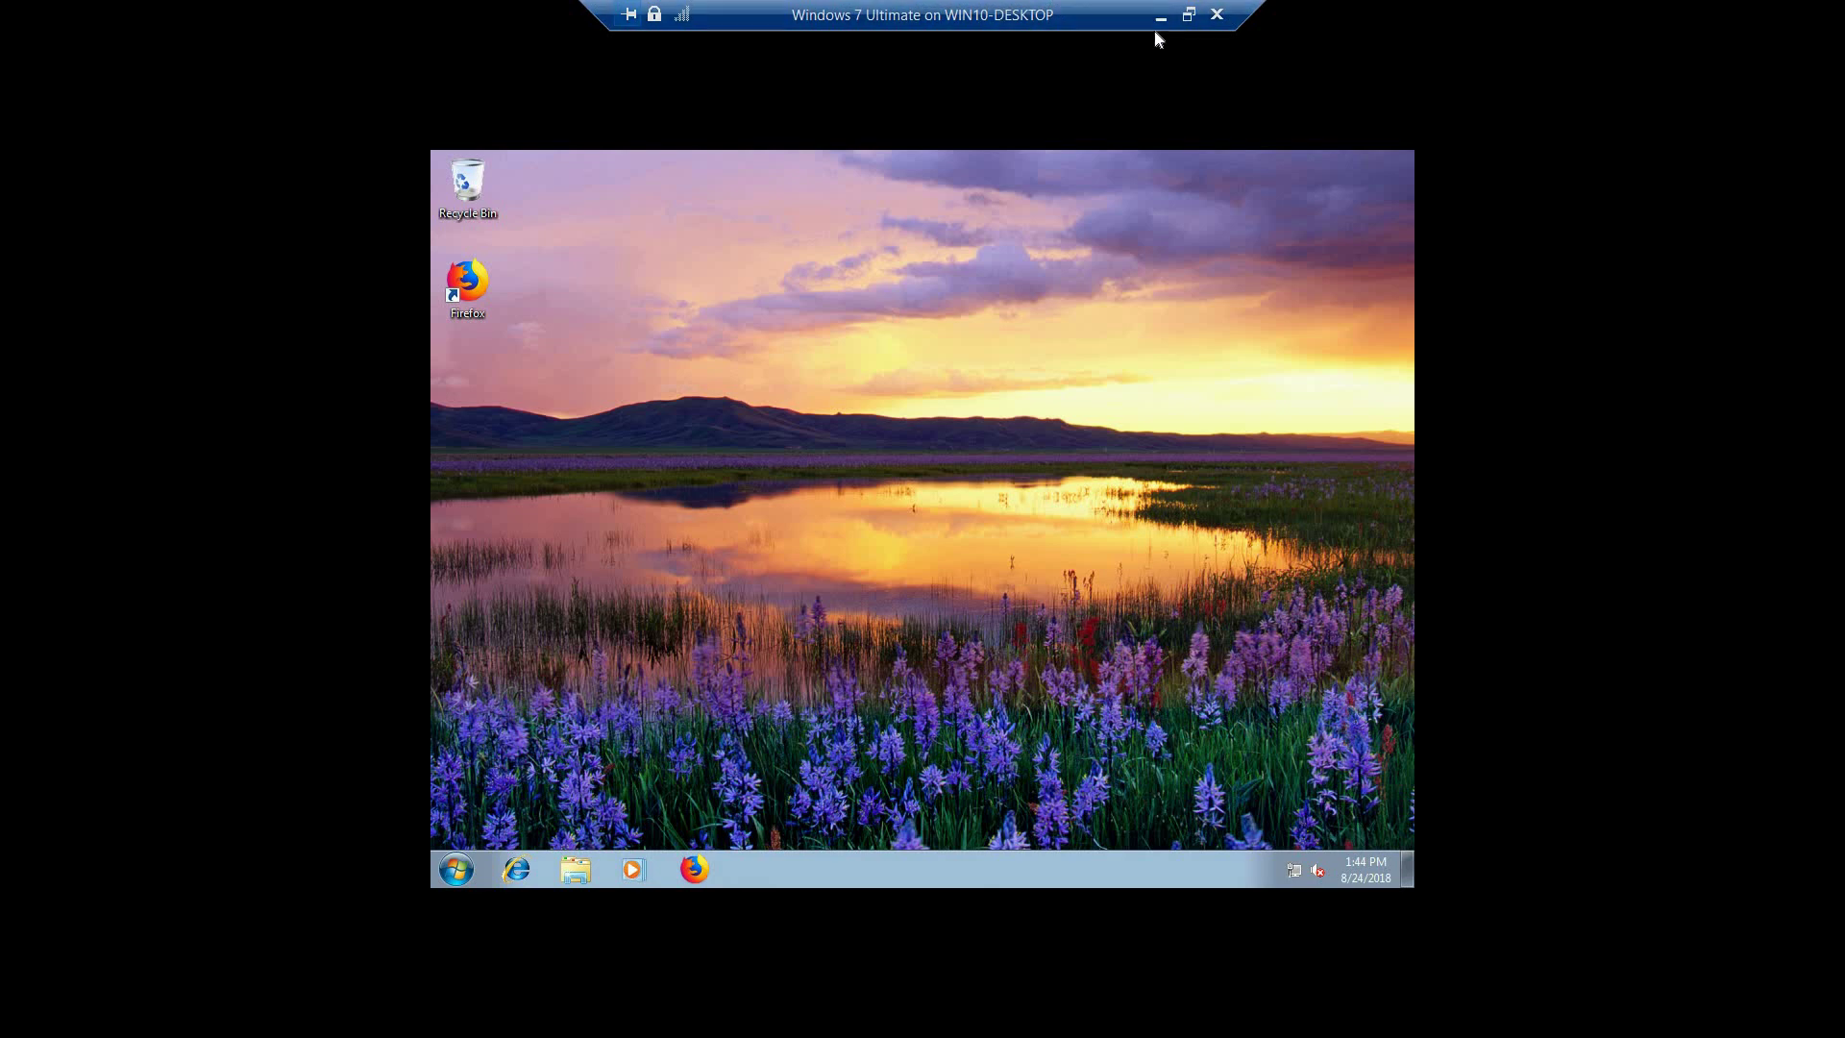
- Minimize the VM session and launch Remote Desktop Connection on the host
click(1160, 17)
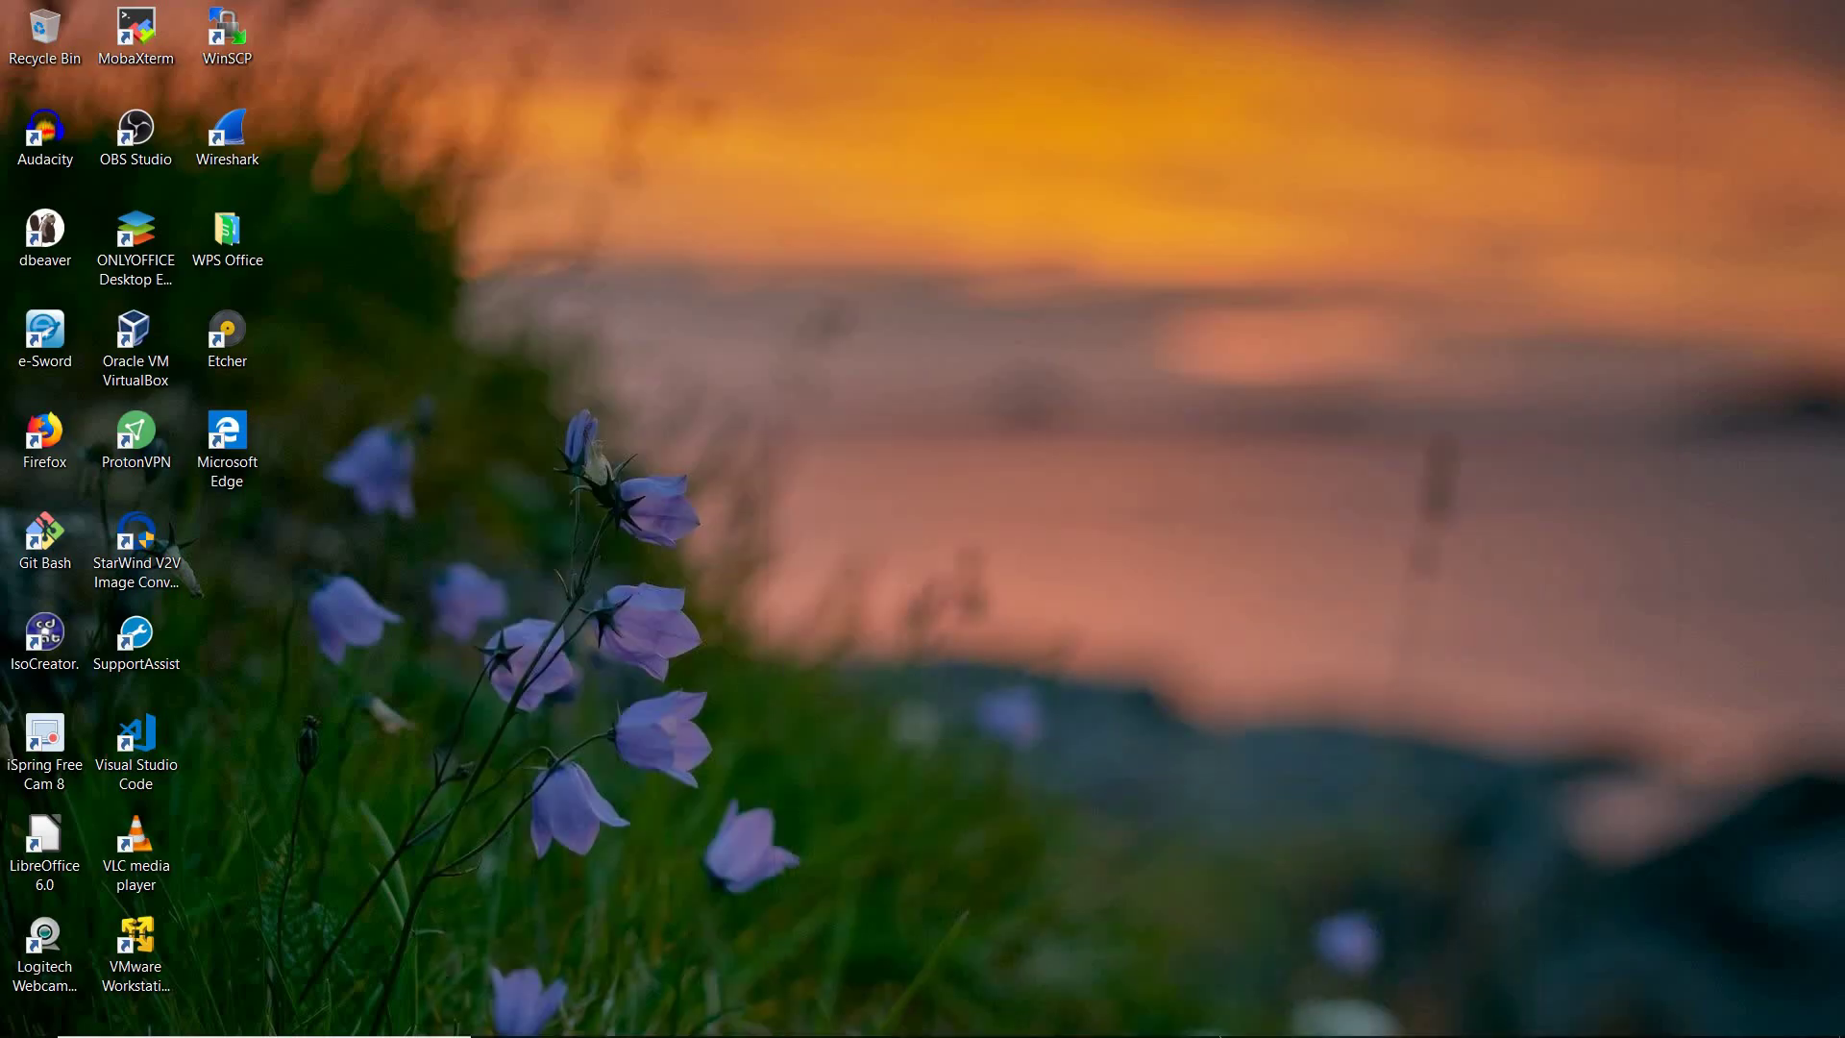
click(1277, 1014)
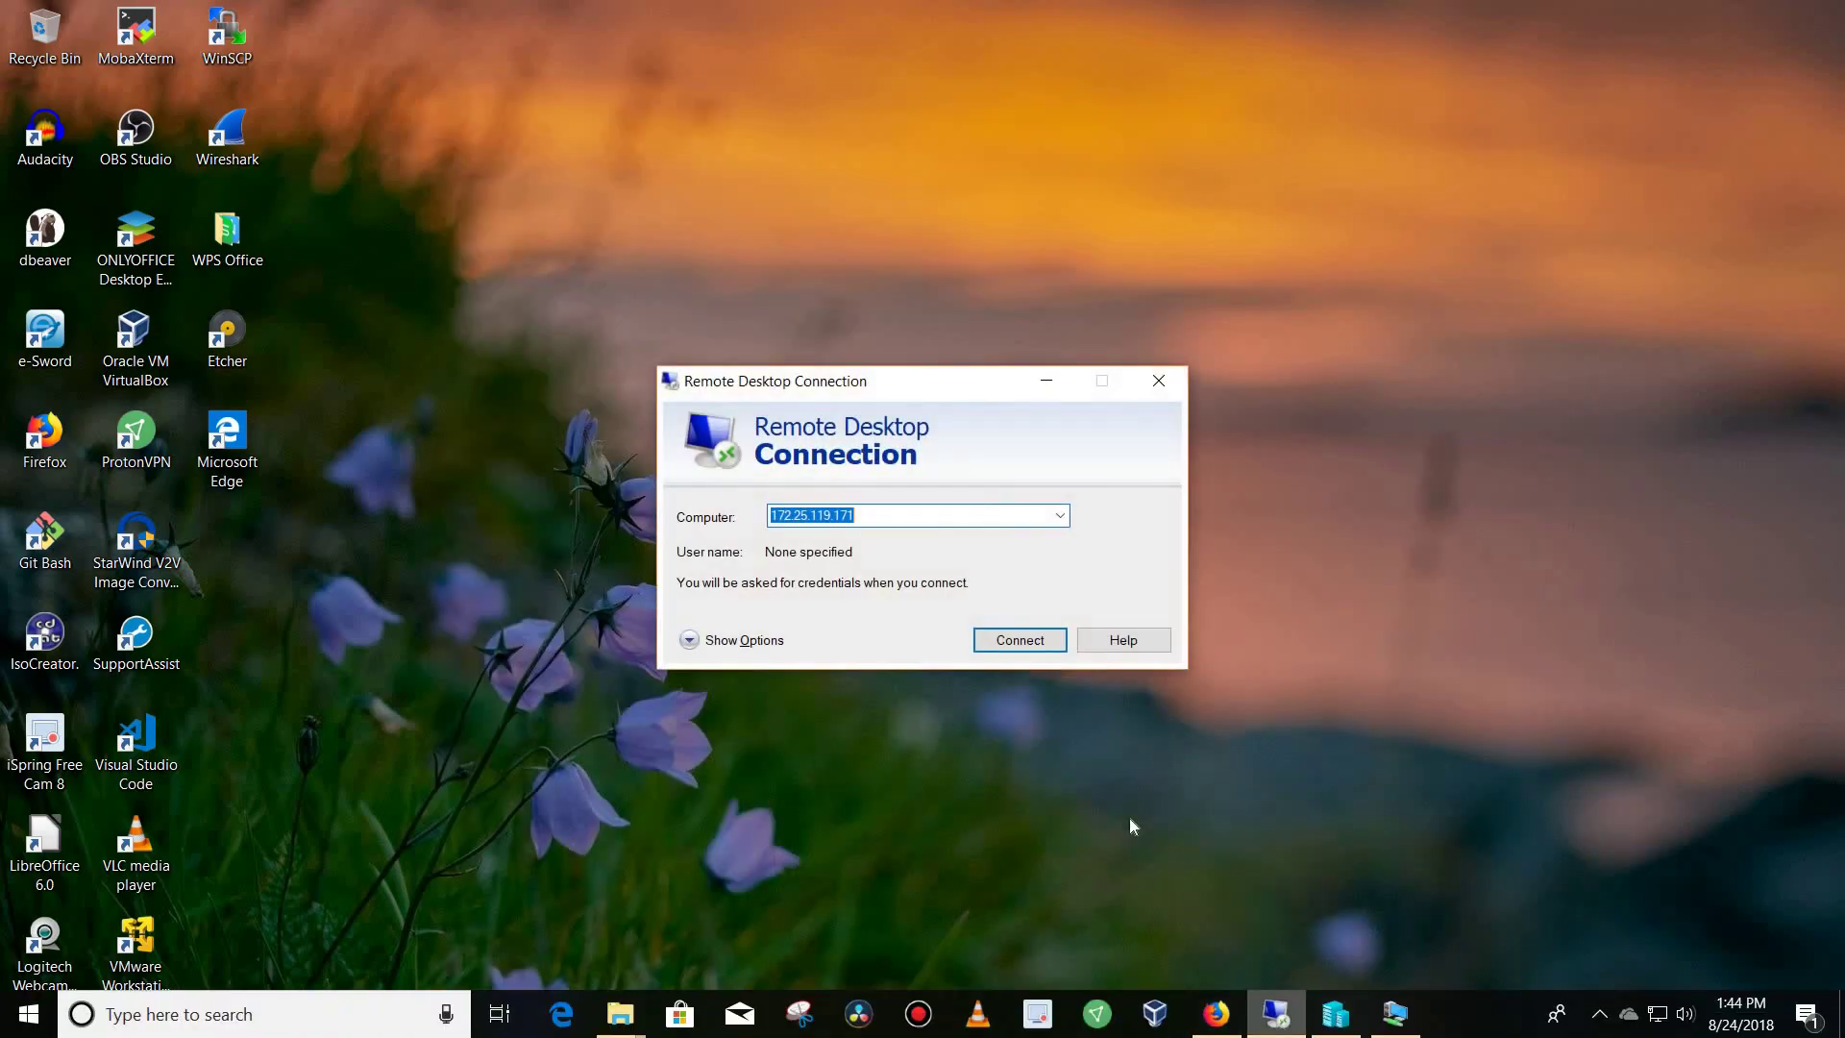
text(1)
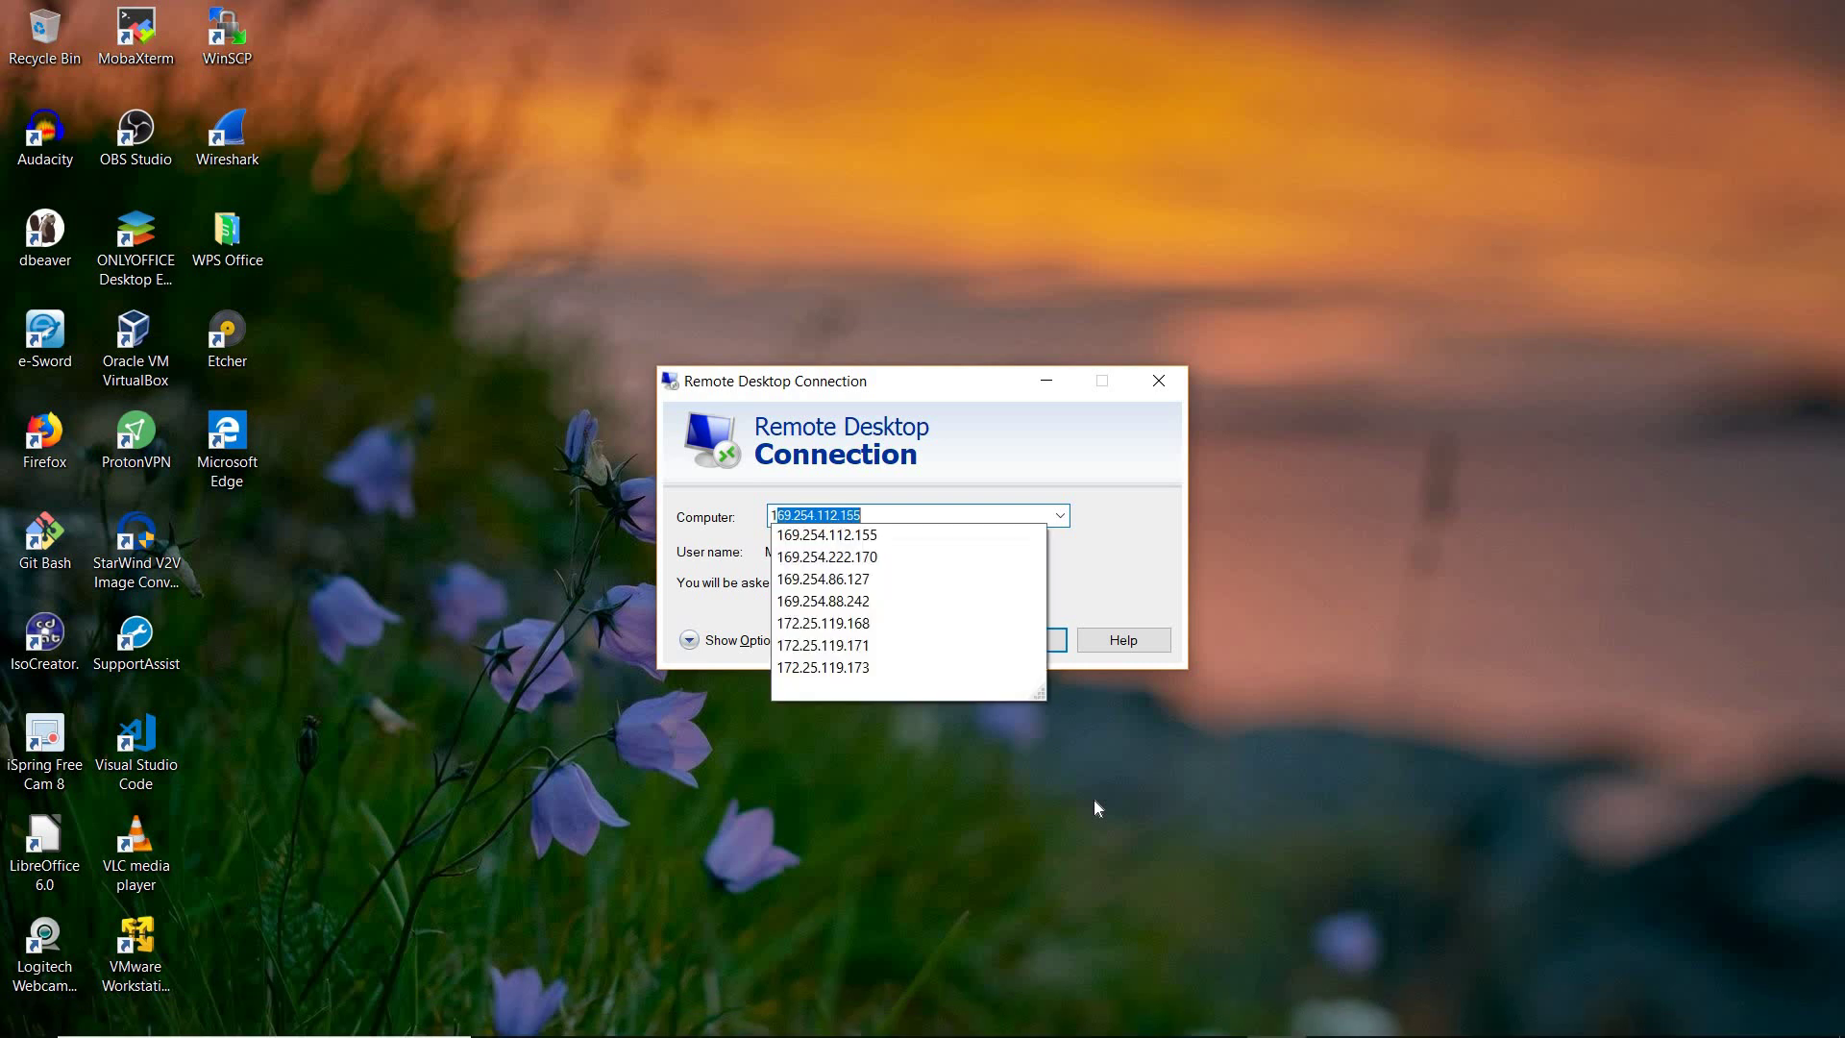
text(69.254.67.240)
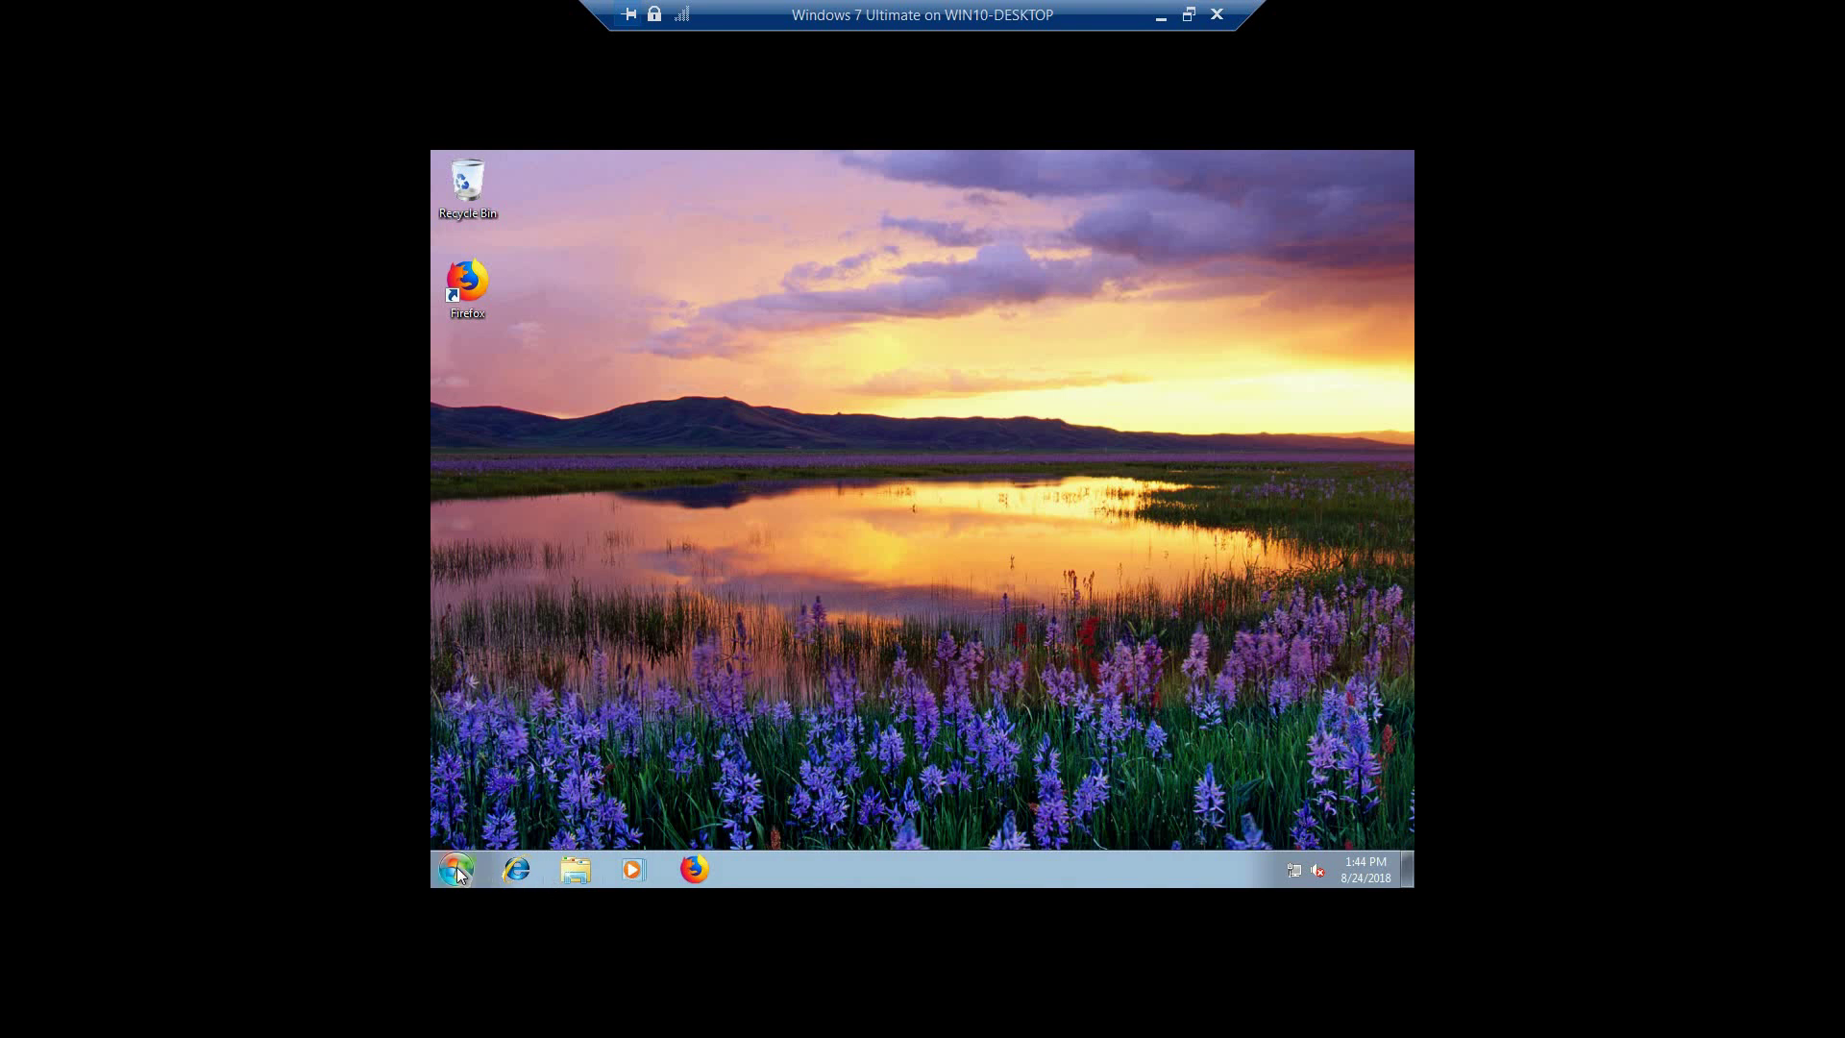
- Run cmd /k ipconfig in the Windows 7 guest to list its addresses, then close the console
click(457, 865)
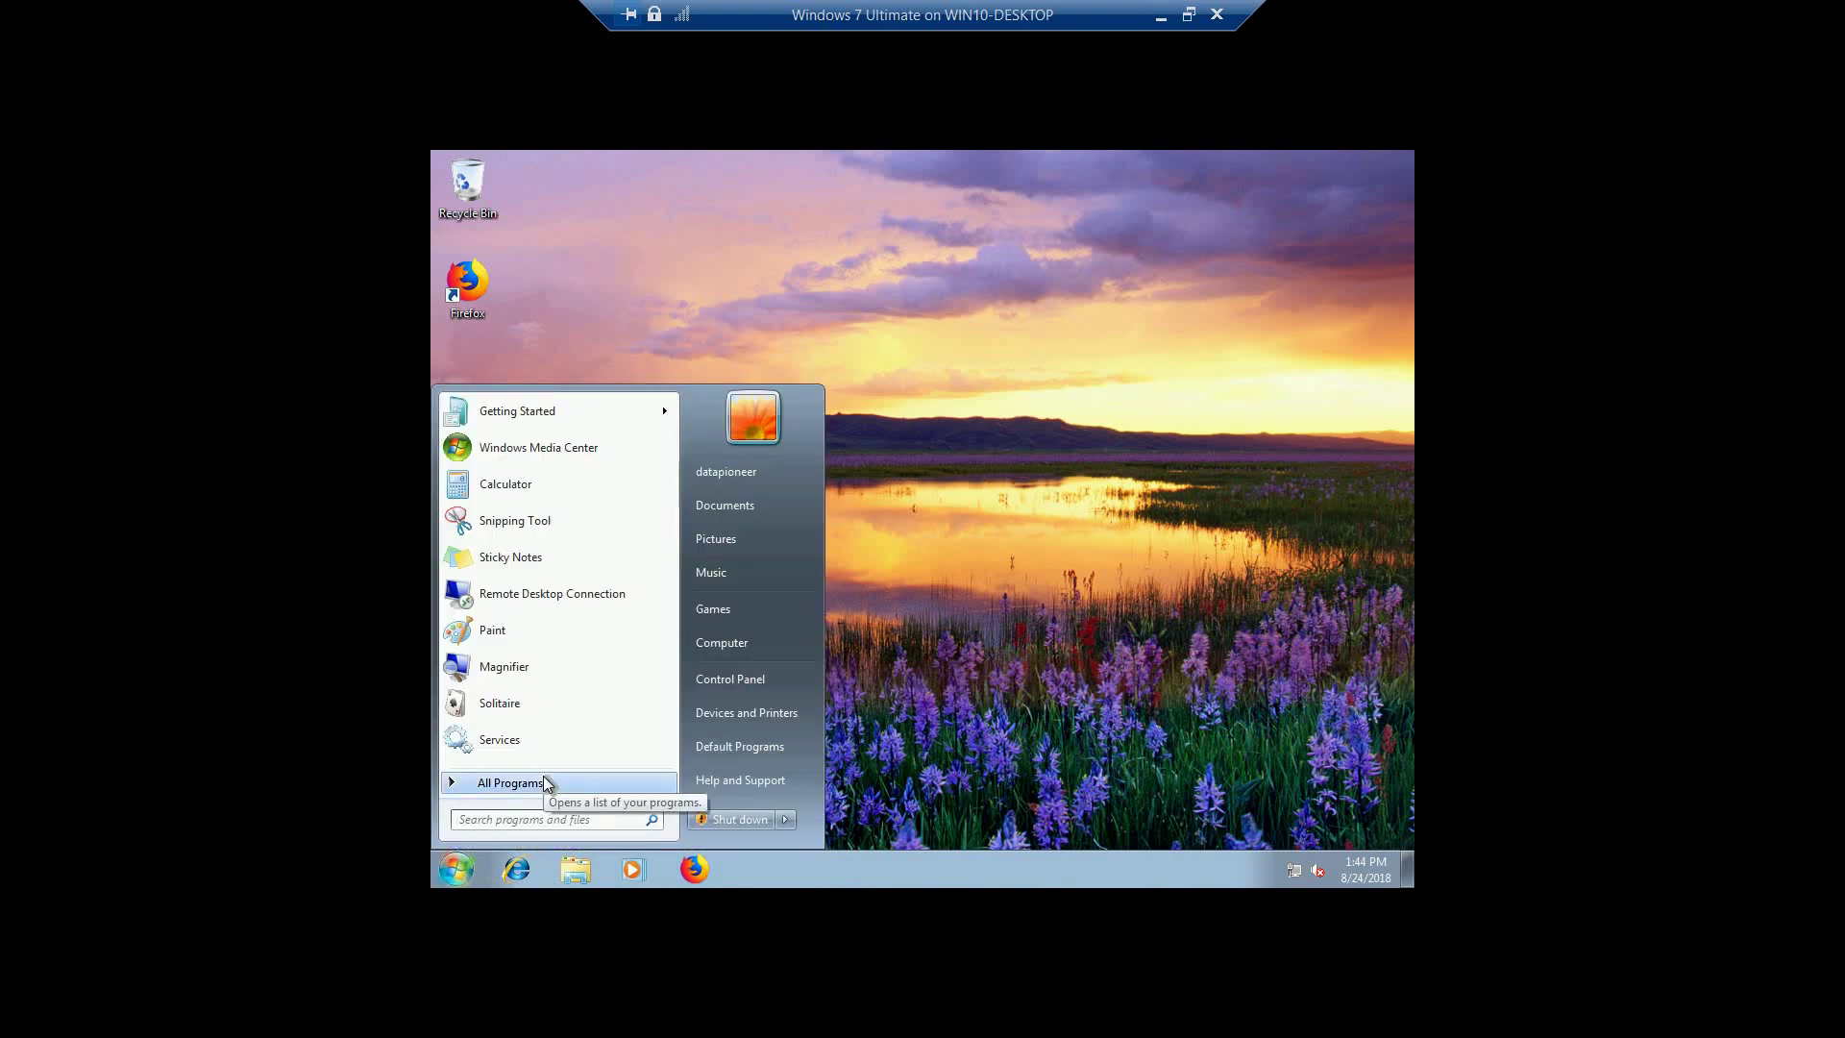
click(543, 784)
text(c)
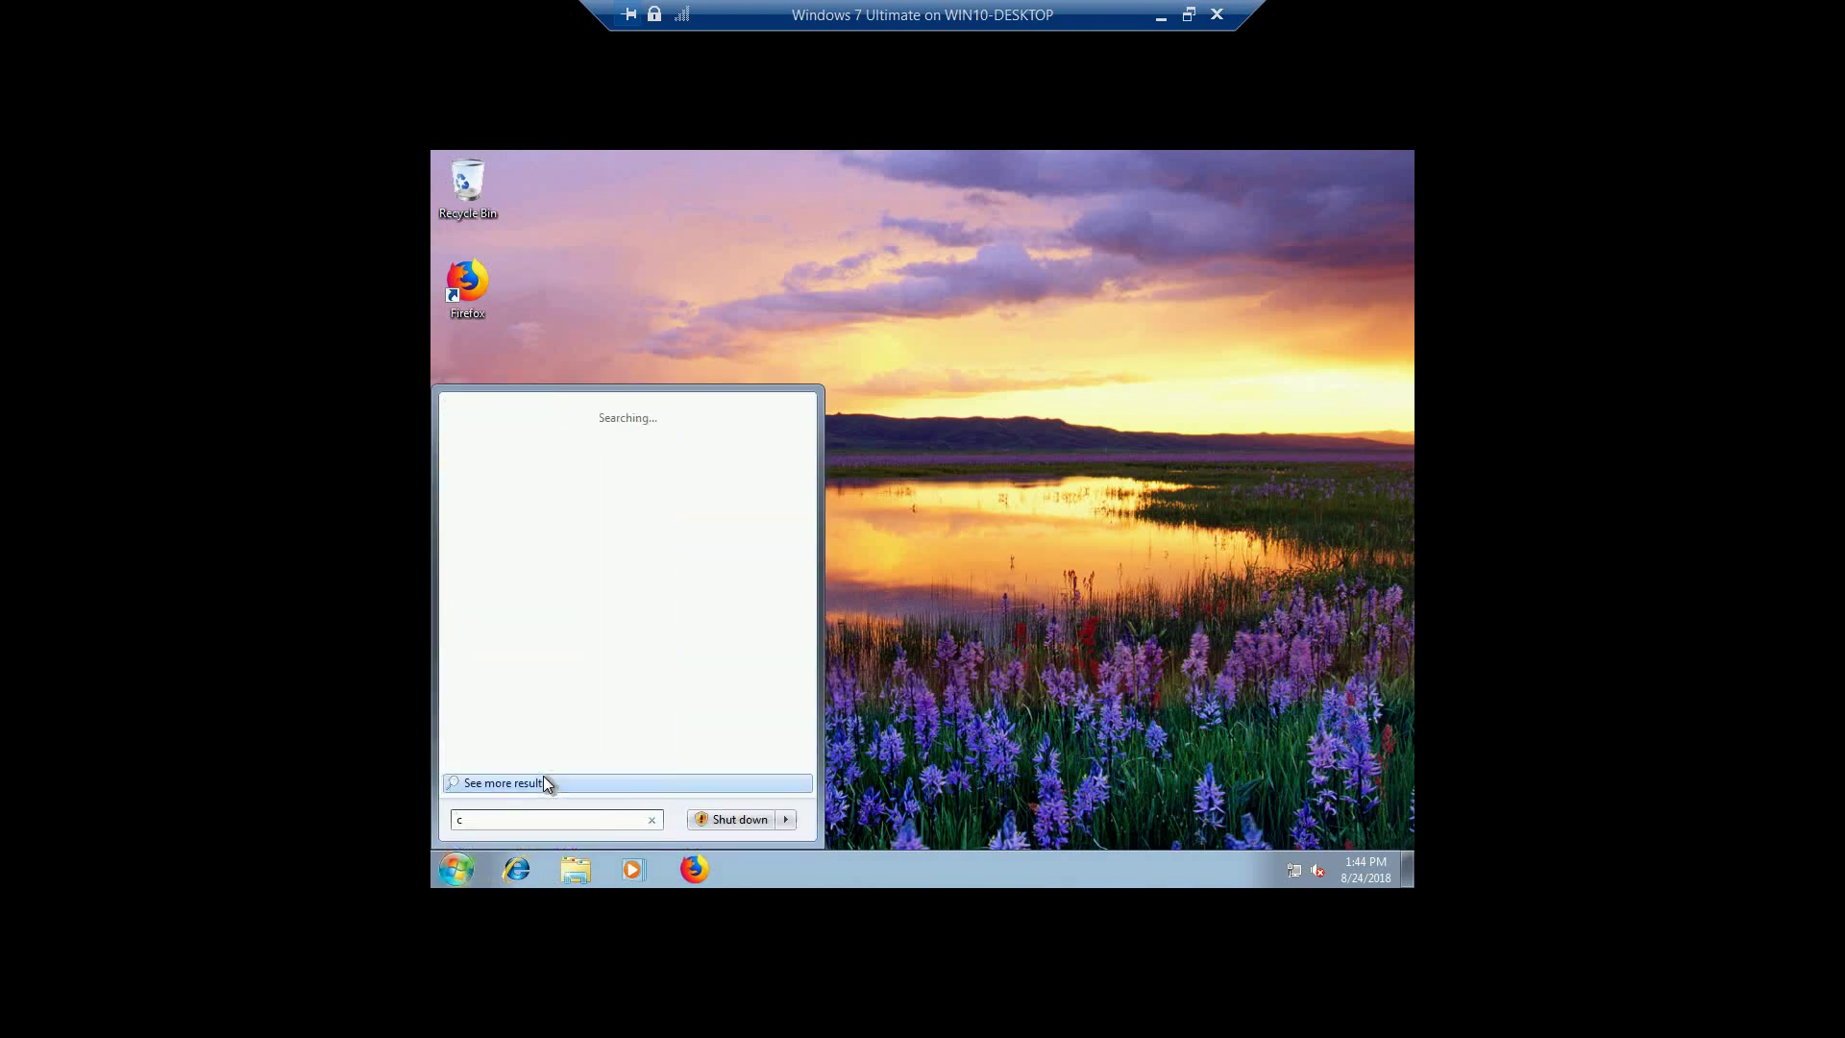
text(md /)
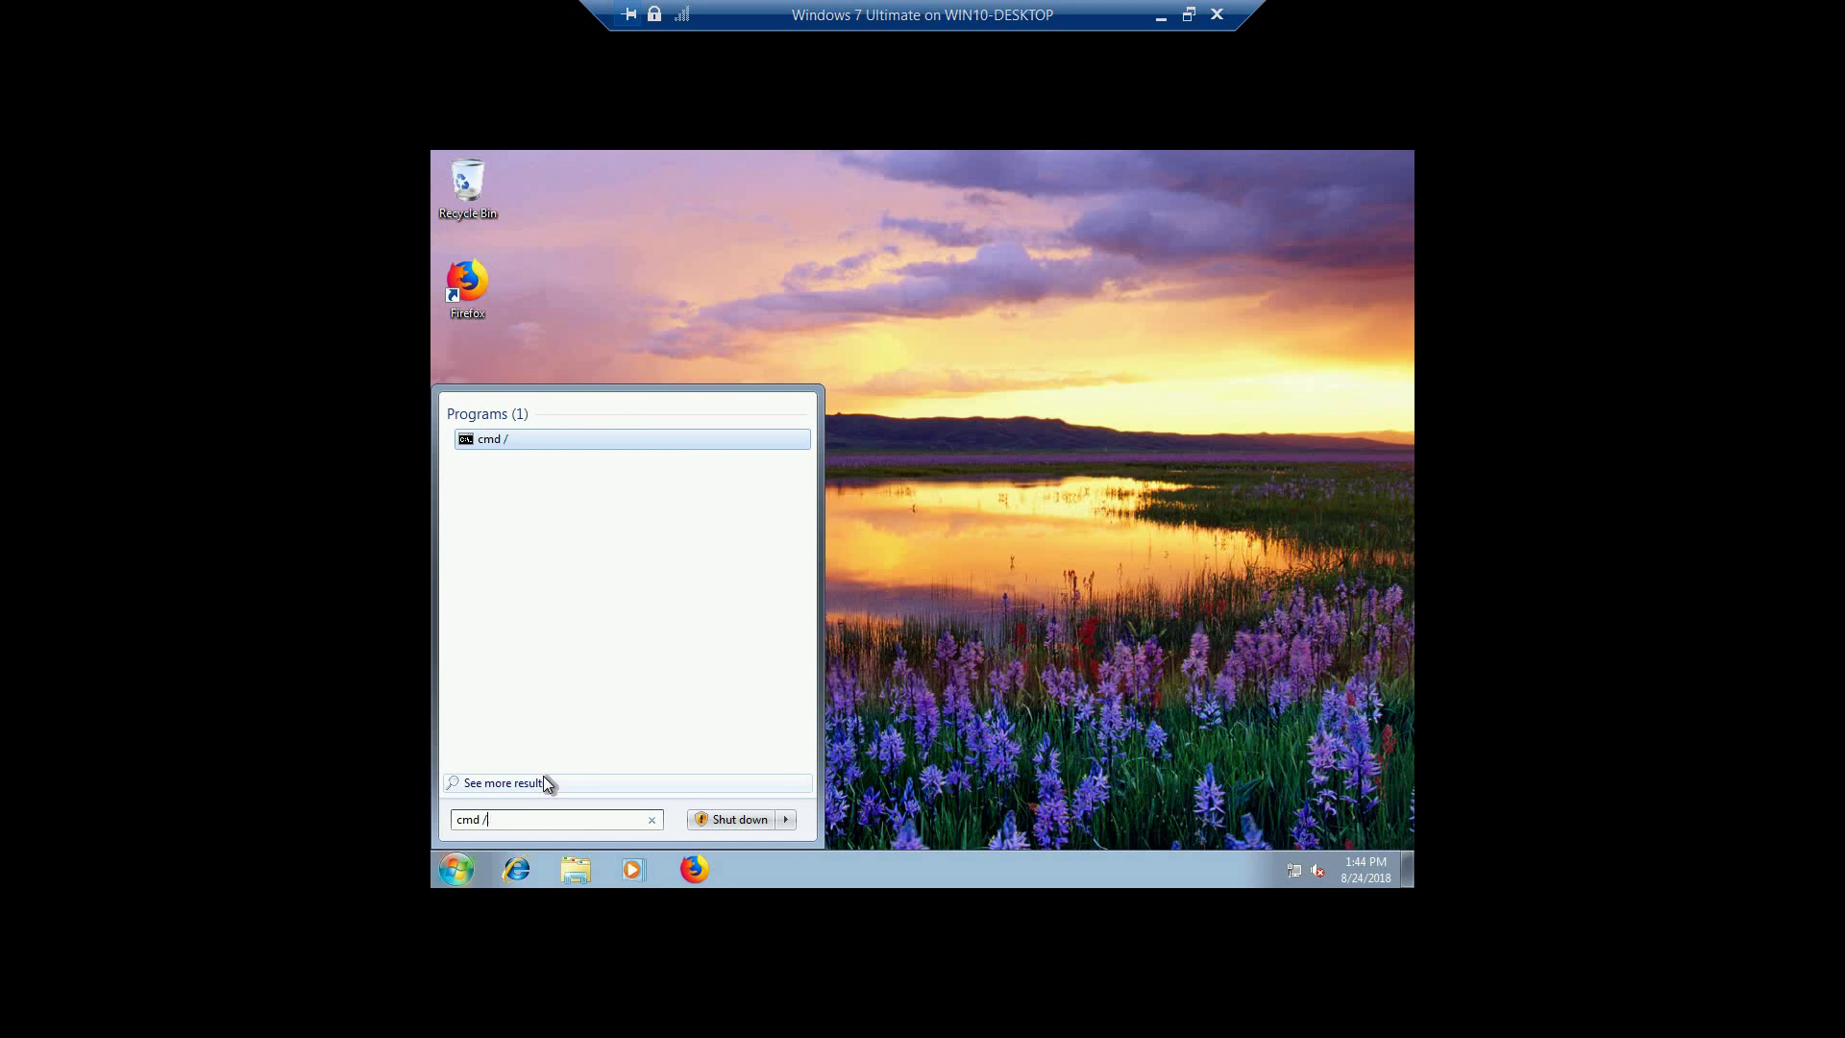
text(k ipconfig)
key(Return)
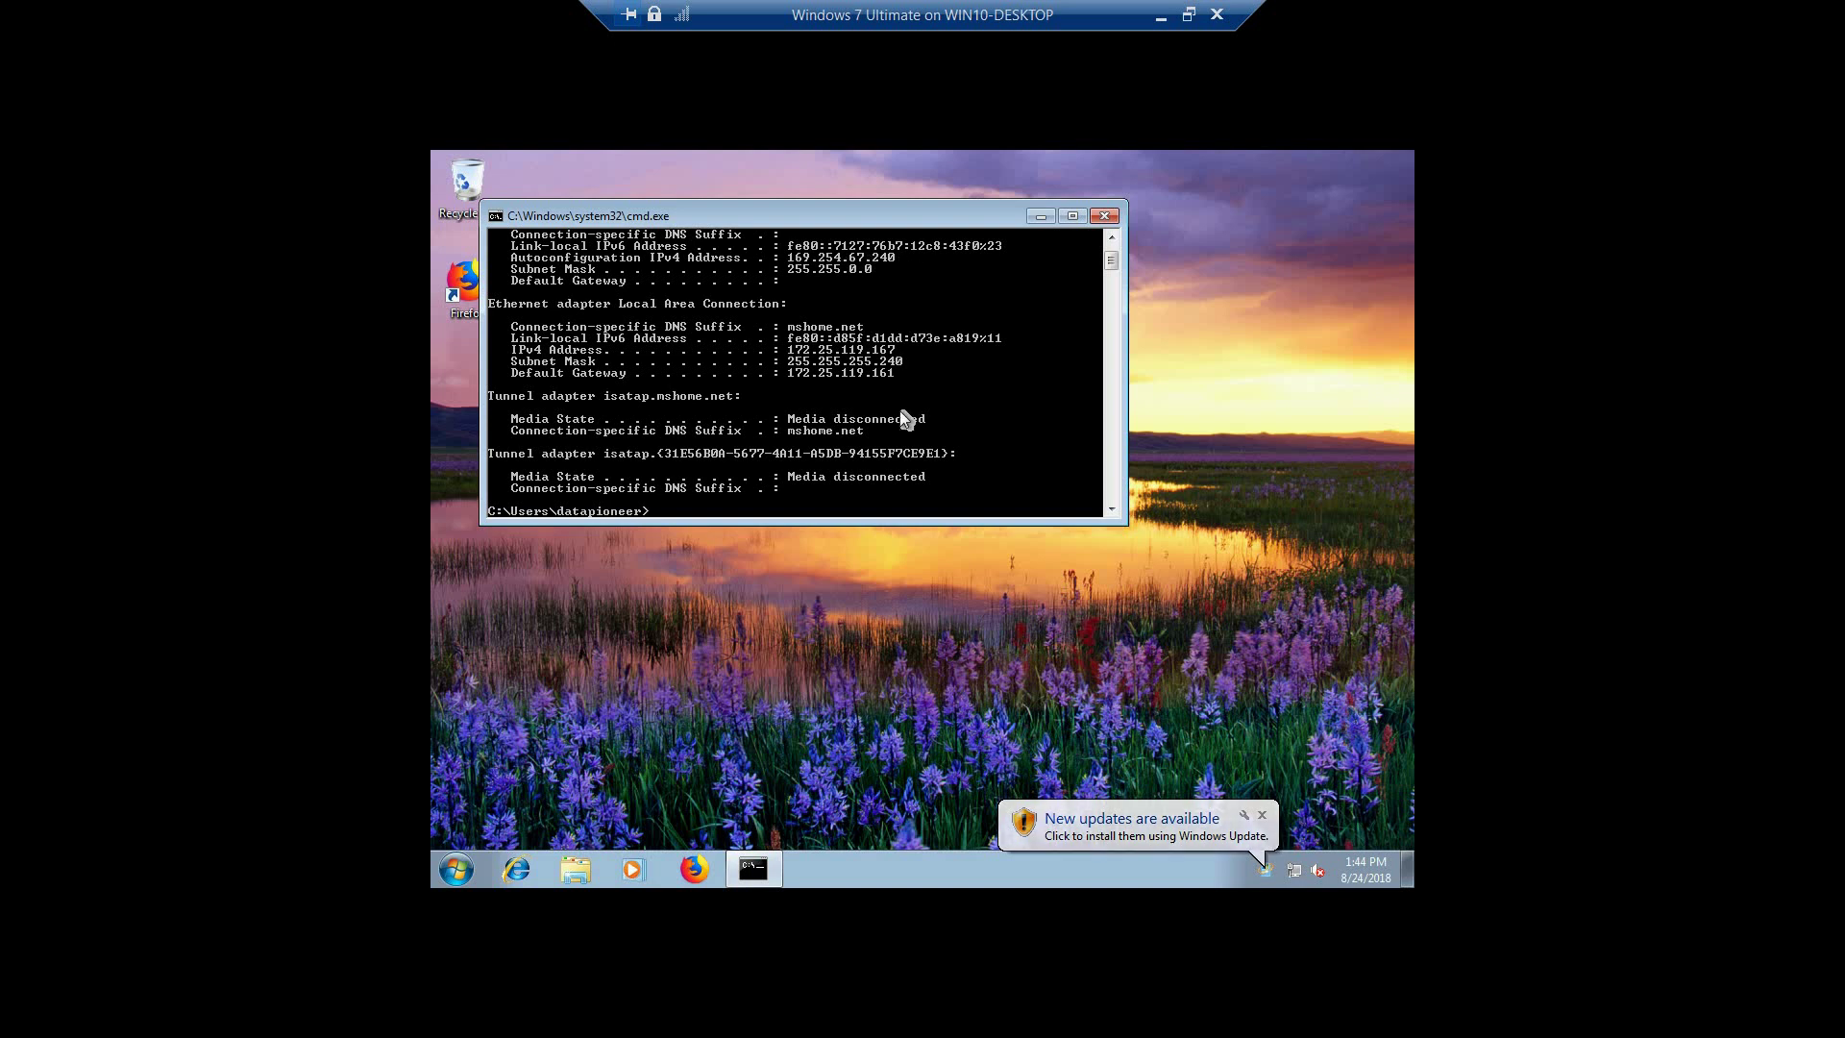
key(alt+F4)
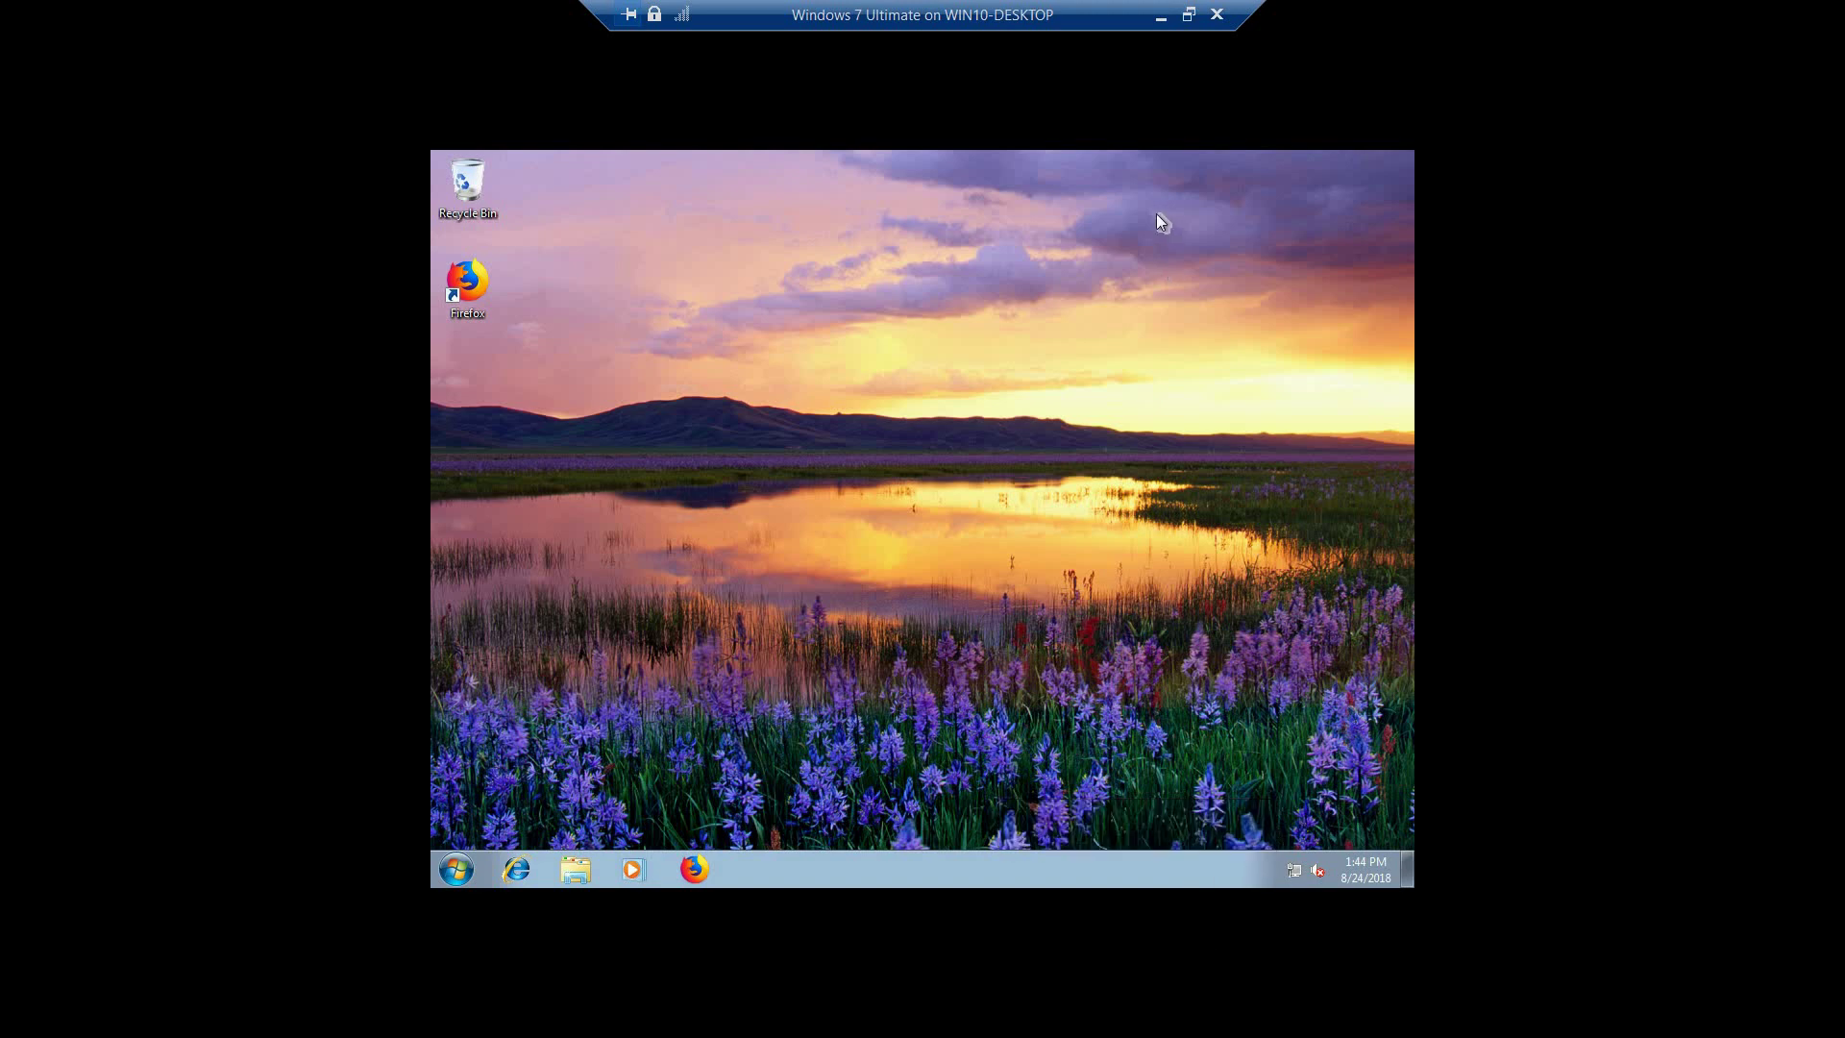
- Leave the VM window and start connecting to 169.254.67.240
click(1188, 15)
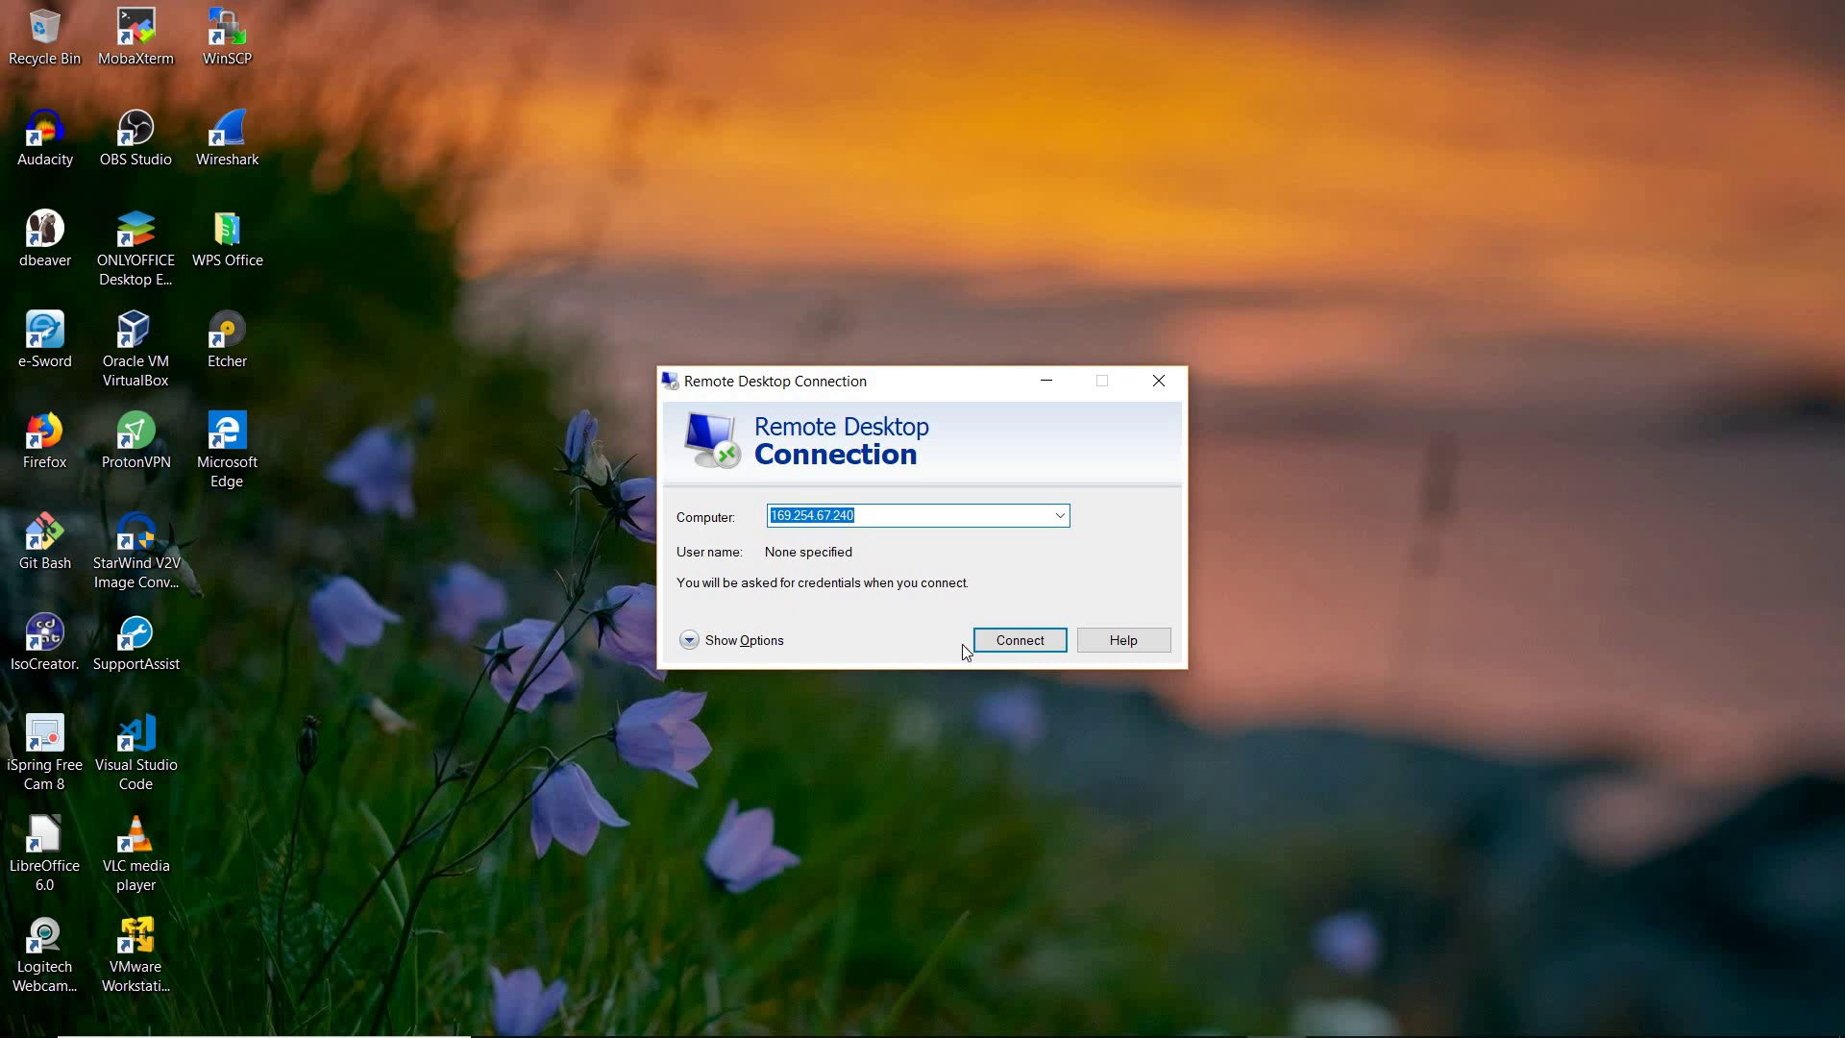
click(1027, 645)
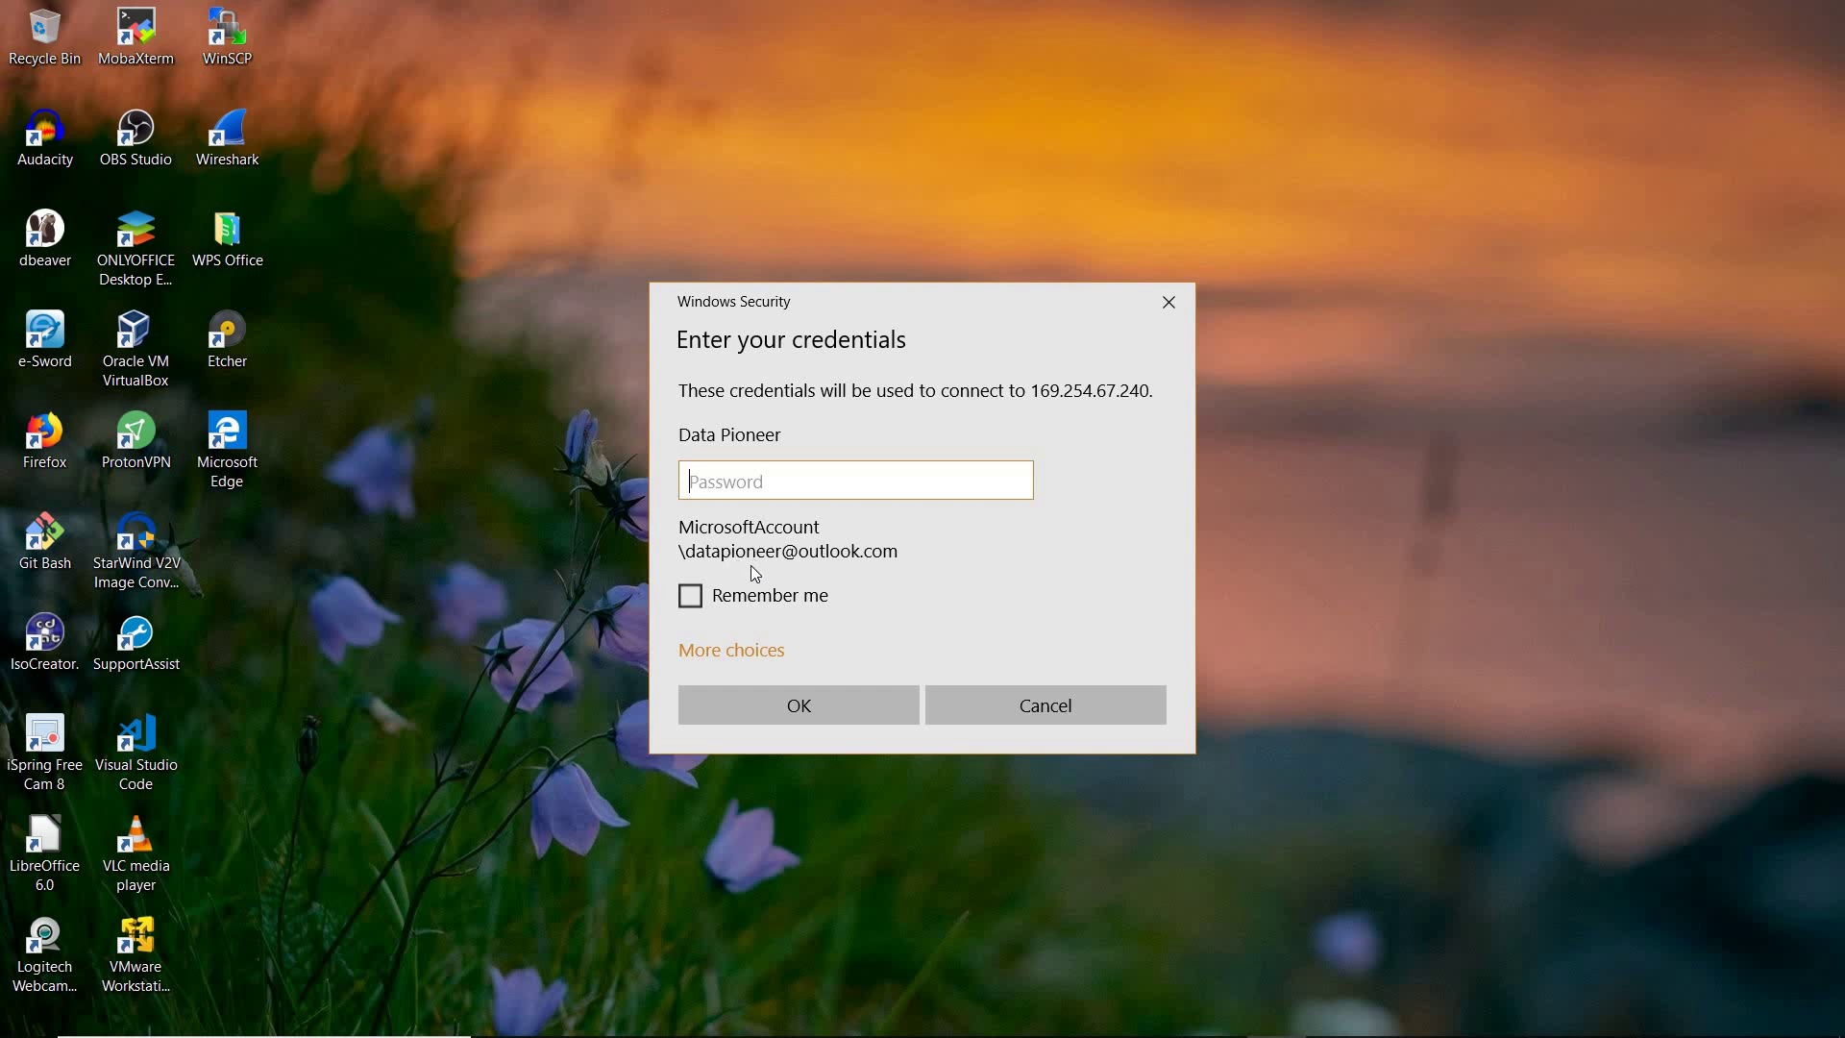
- Sign in to 169.254.67.240 with a different account's user name and password
click(722, 658)
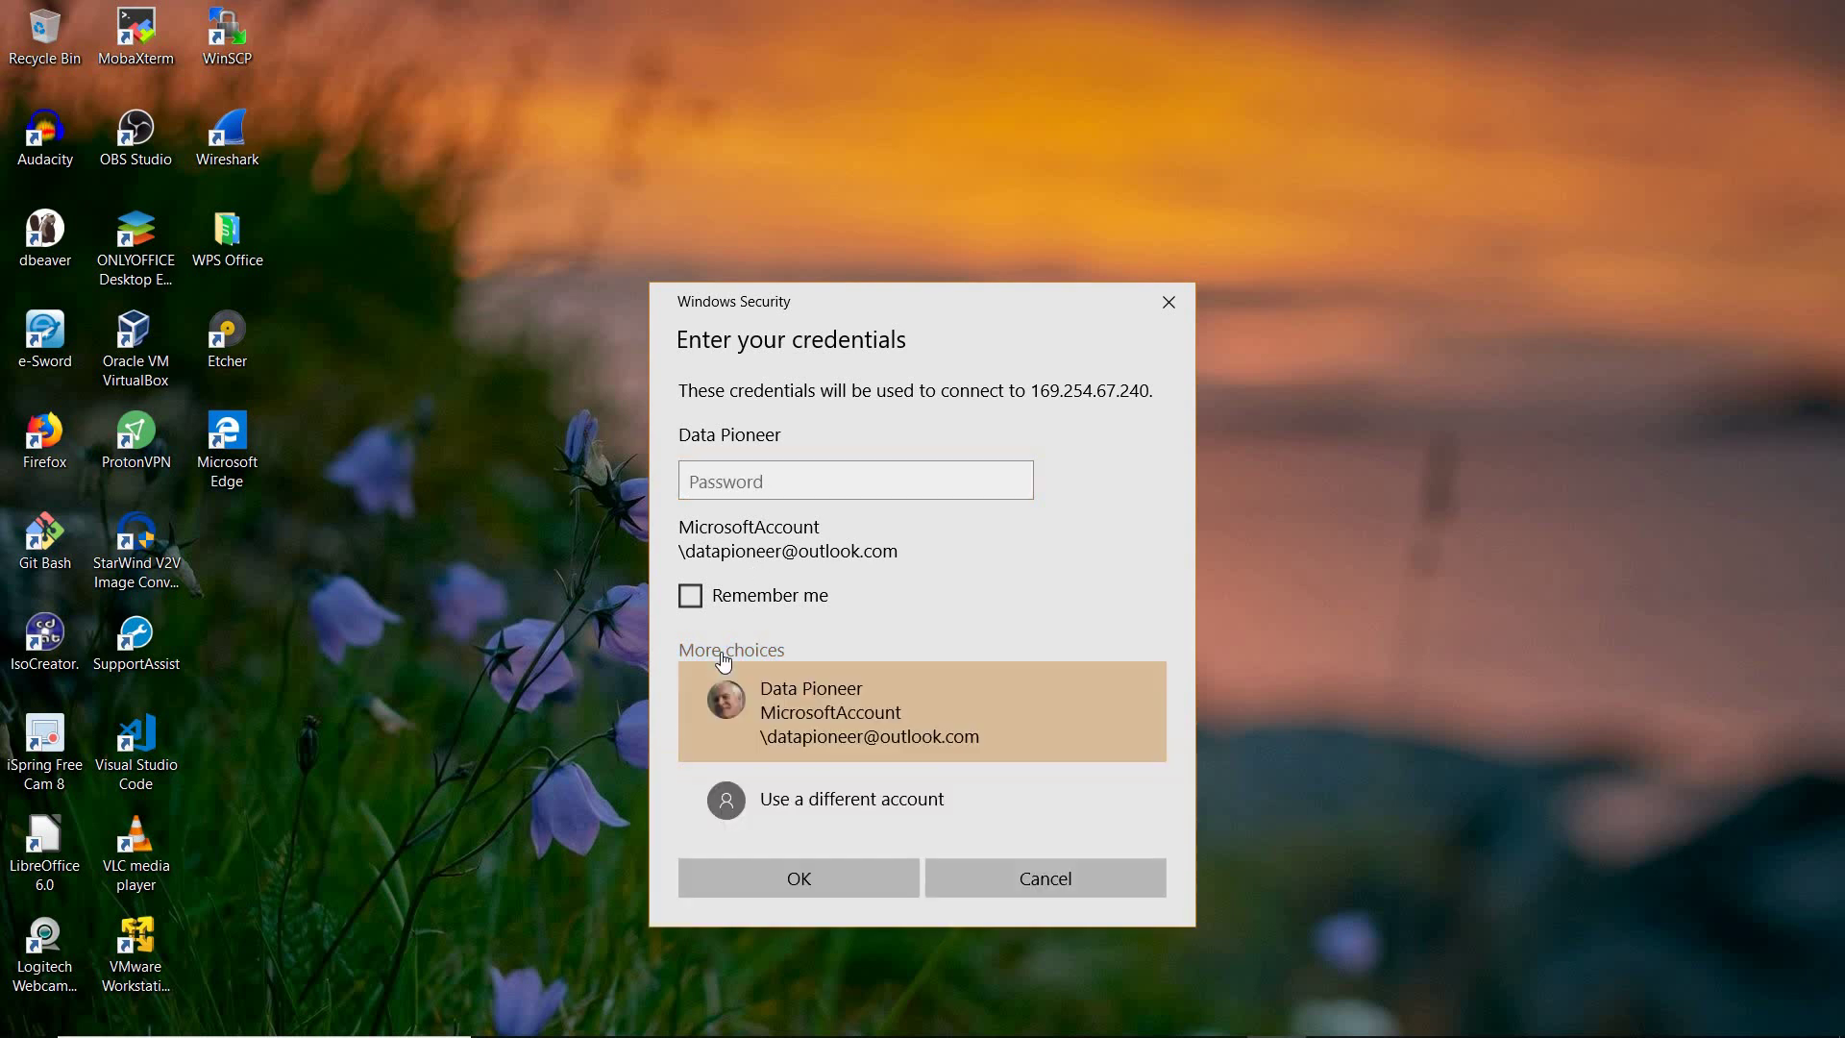
click(806, 797)
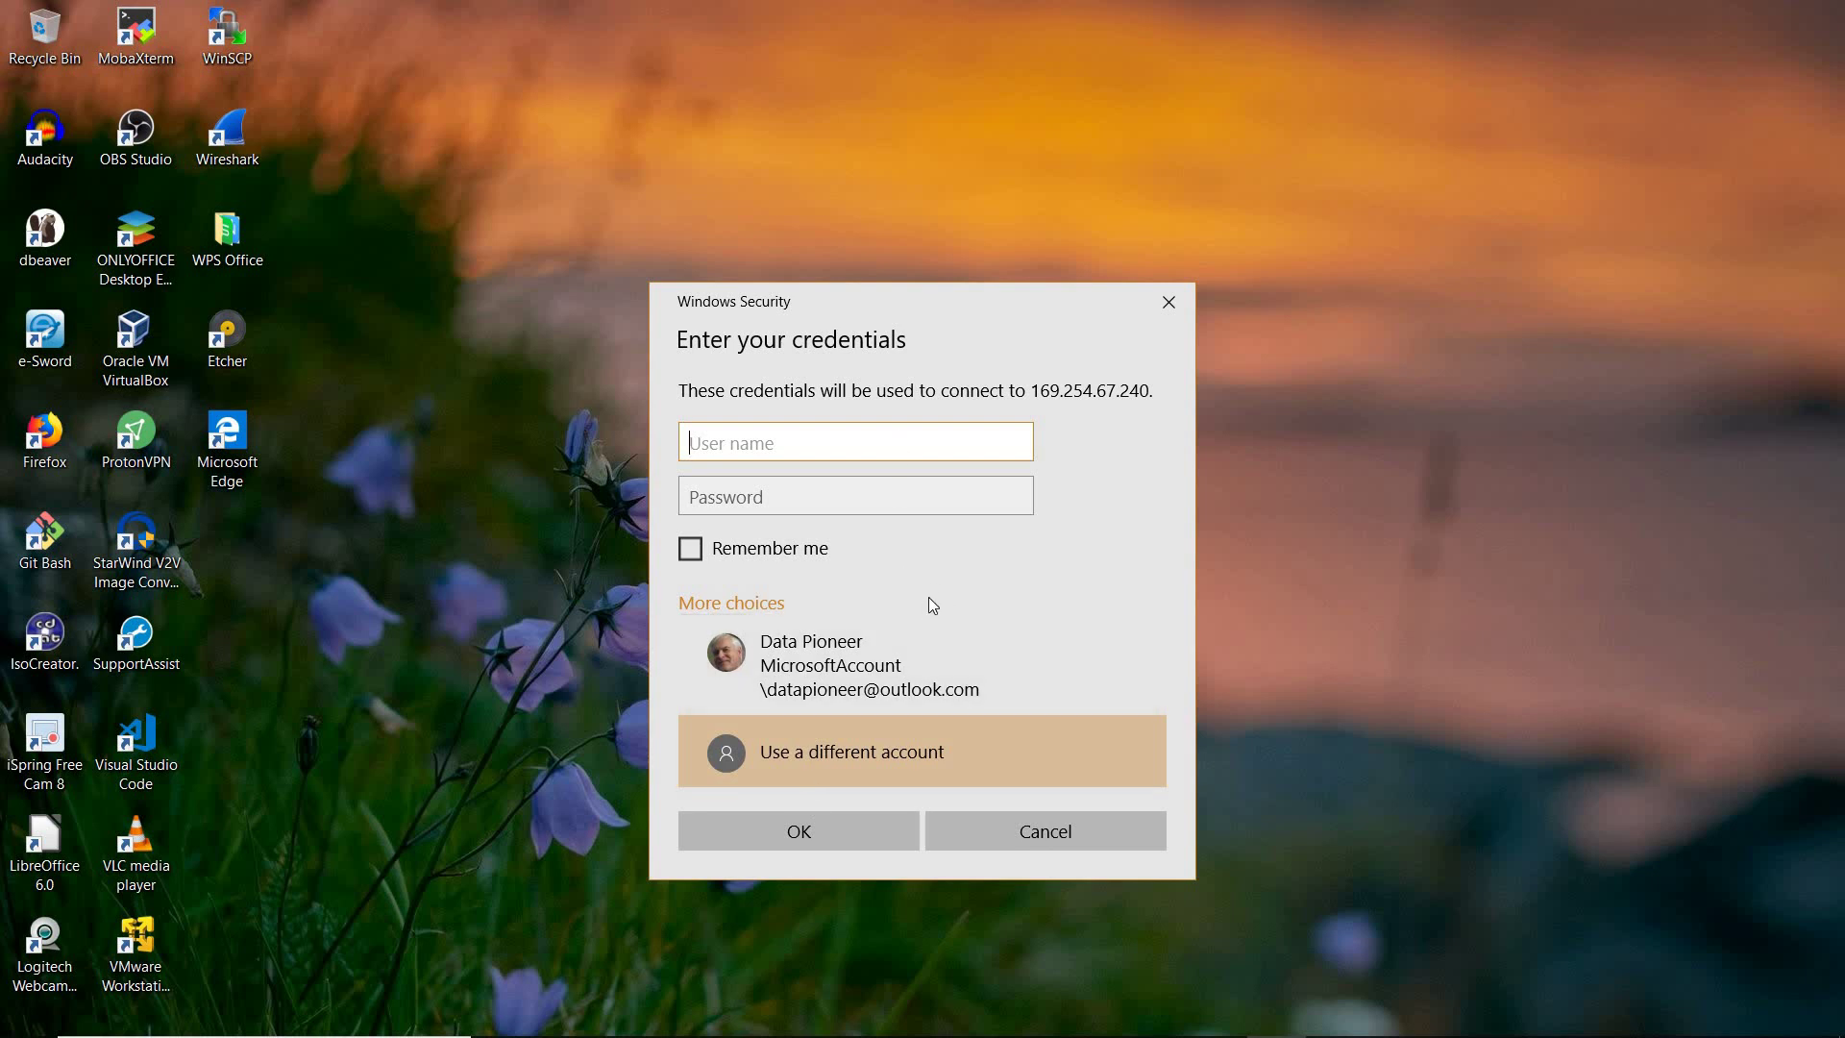
text(datapioneer)
key(Tab)
text(•••••••••••••)
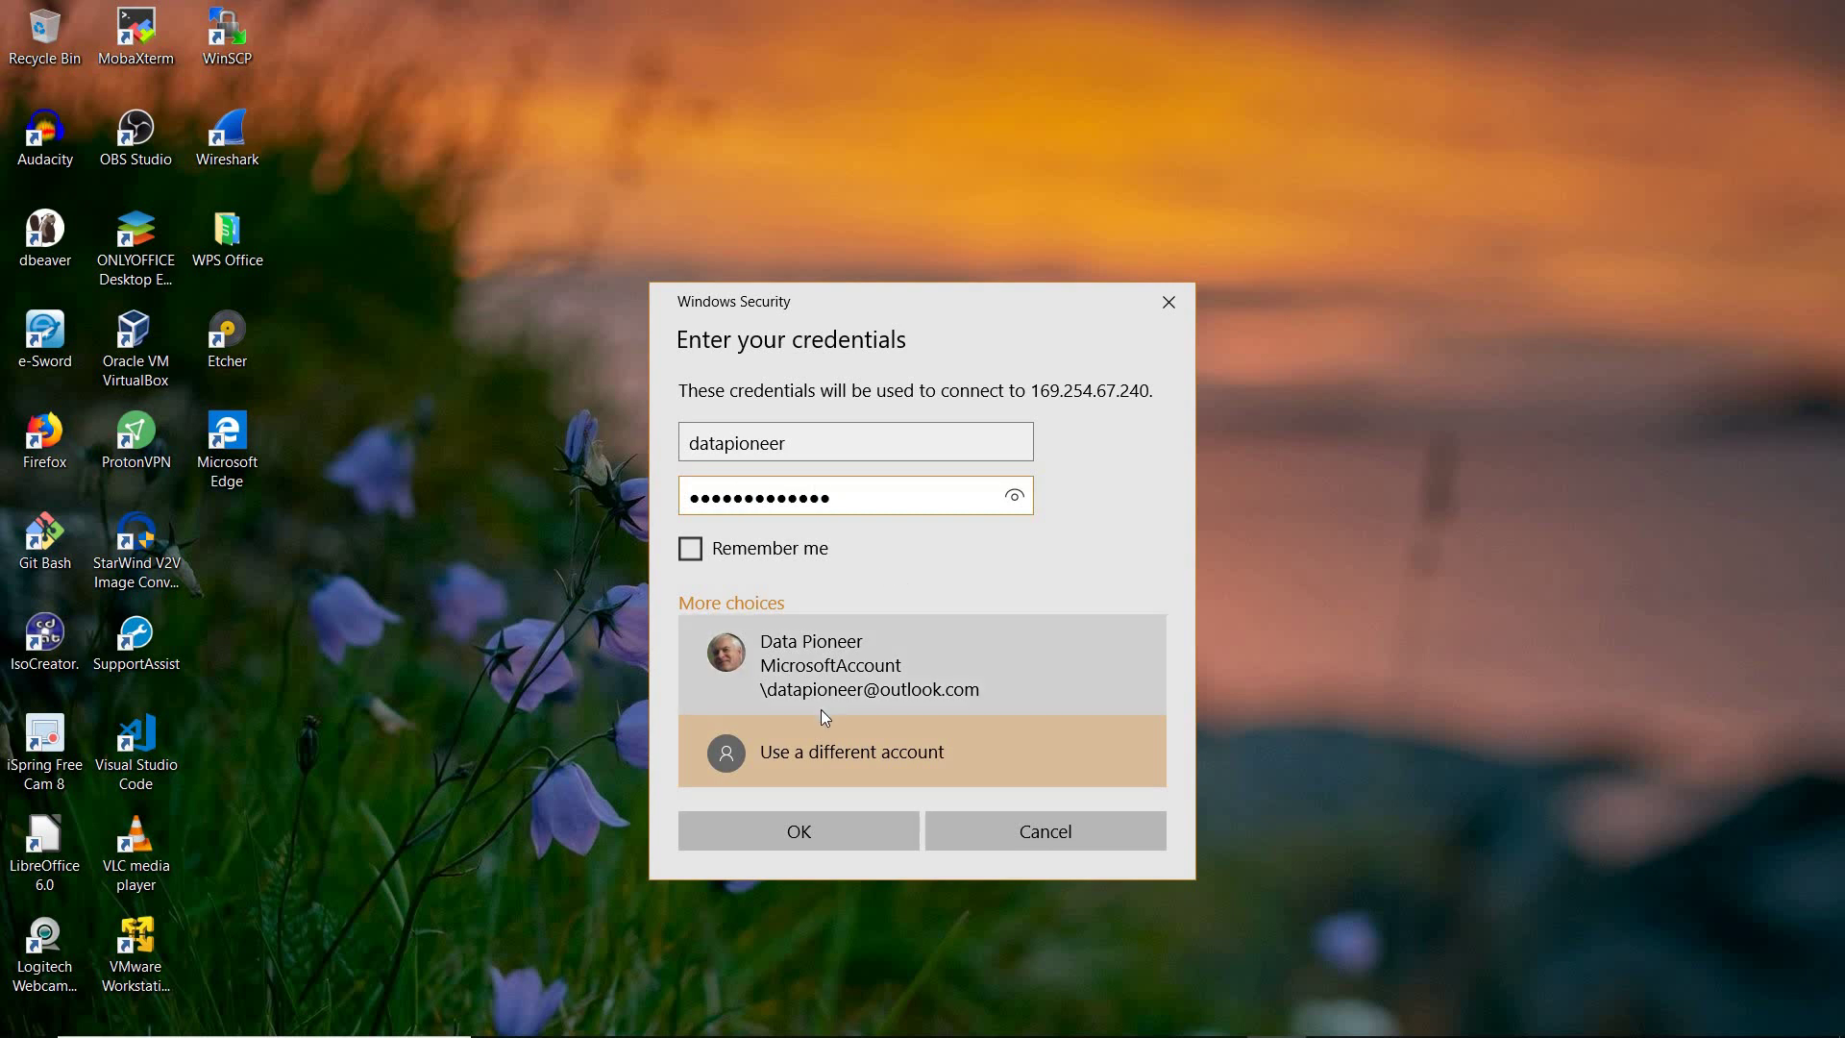
click(814, 838)
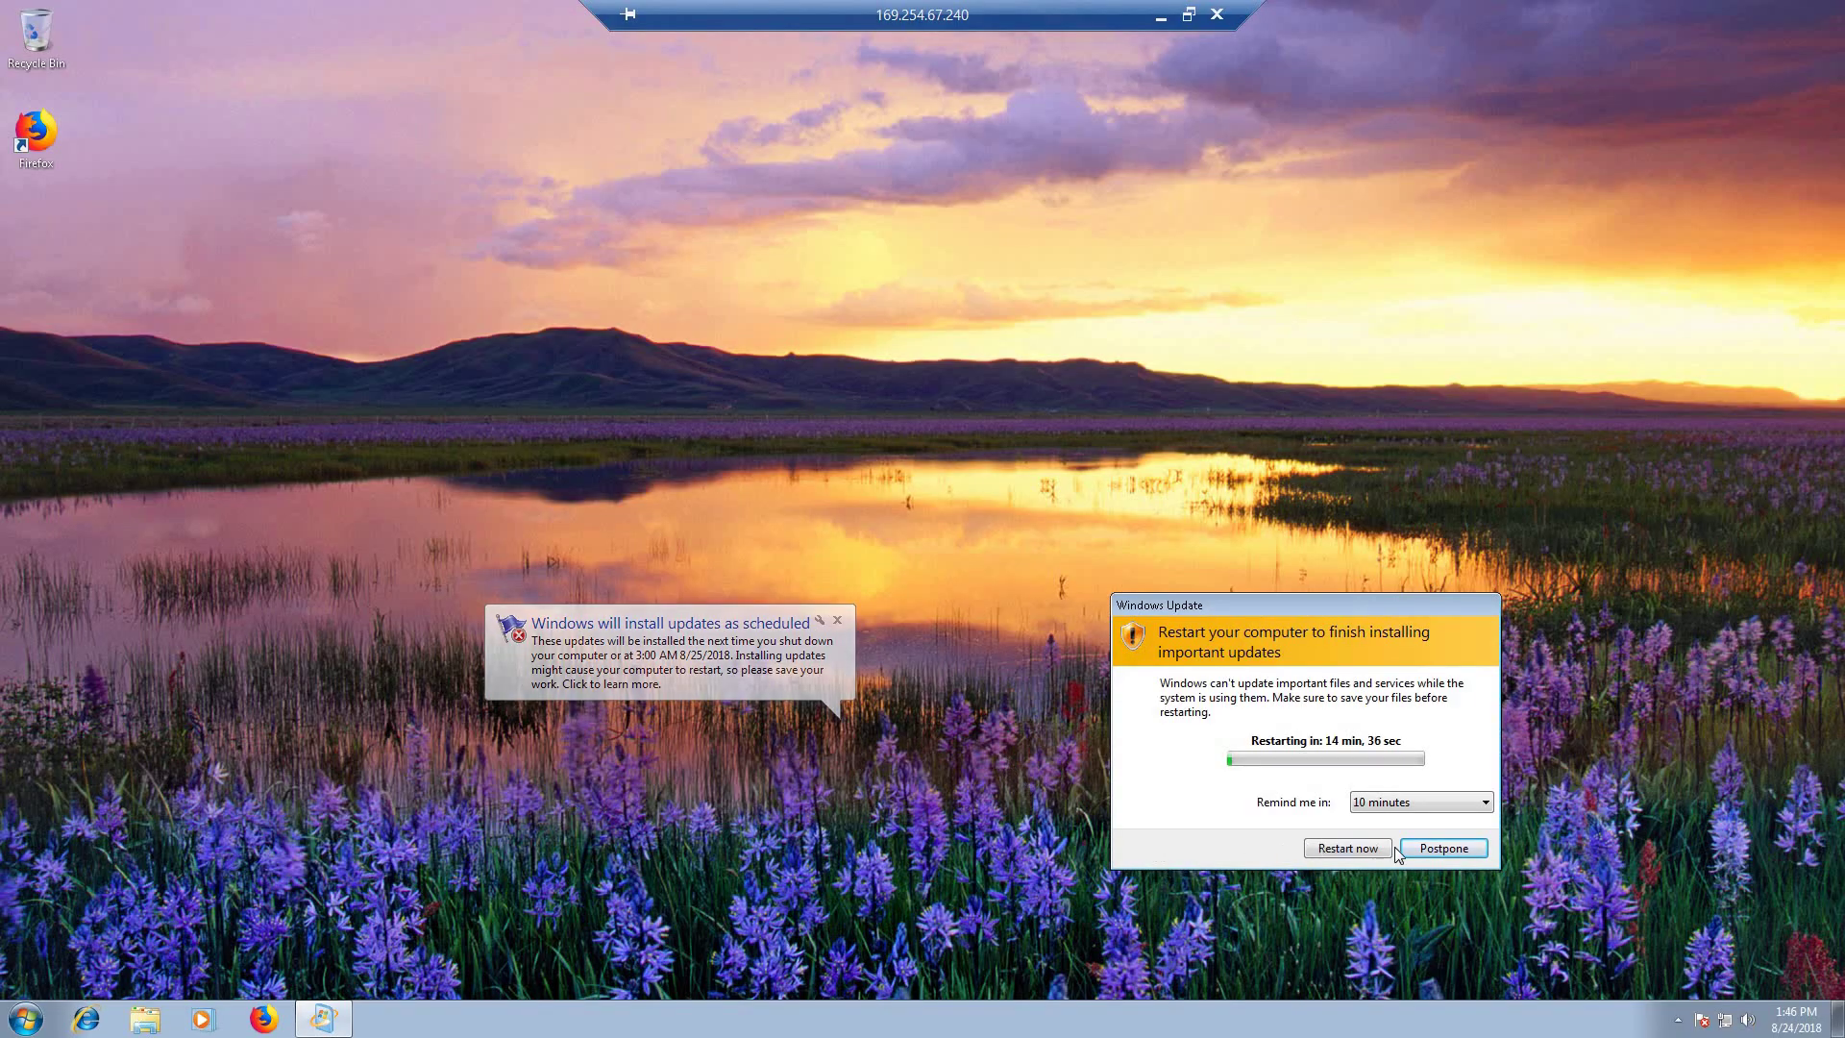
- Postpone the Windows Update restart and check the 1920×1080 screen resolution settings
click(1406, 855)
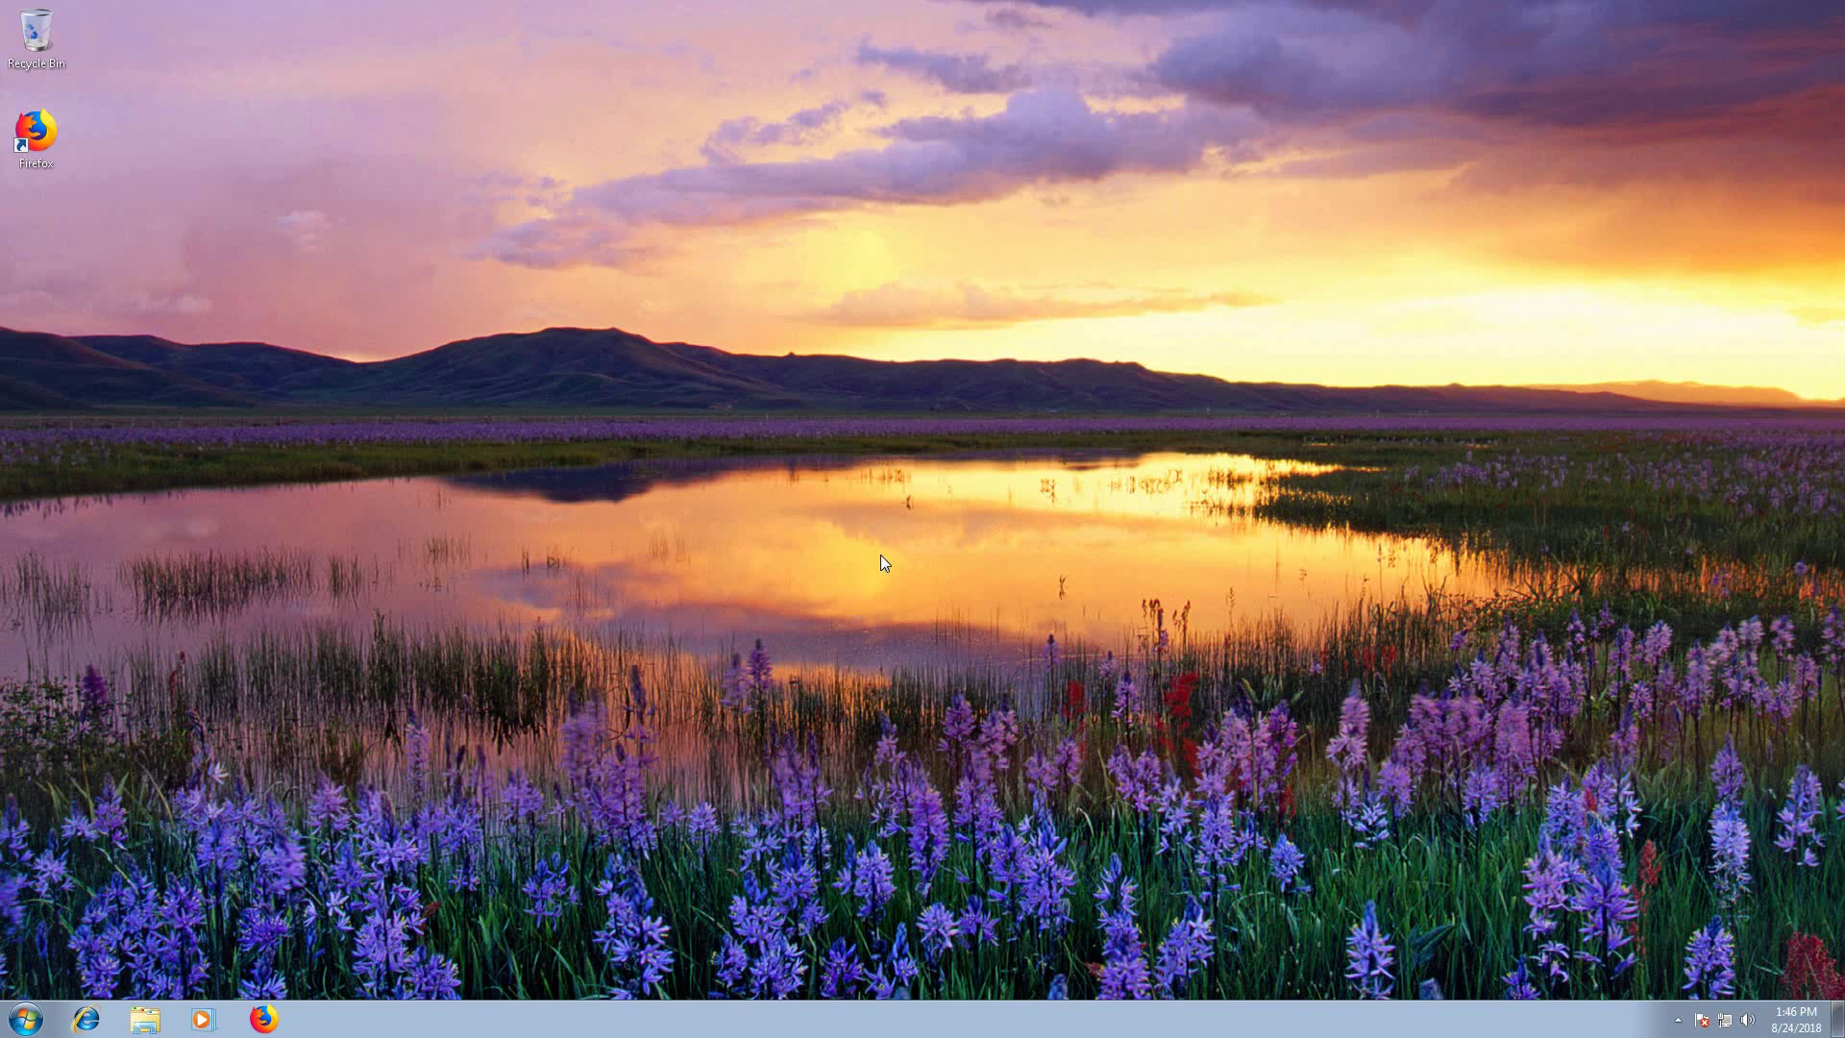
right_click(880, 562)
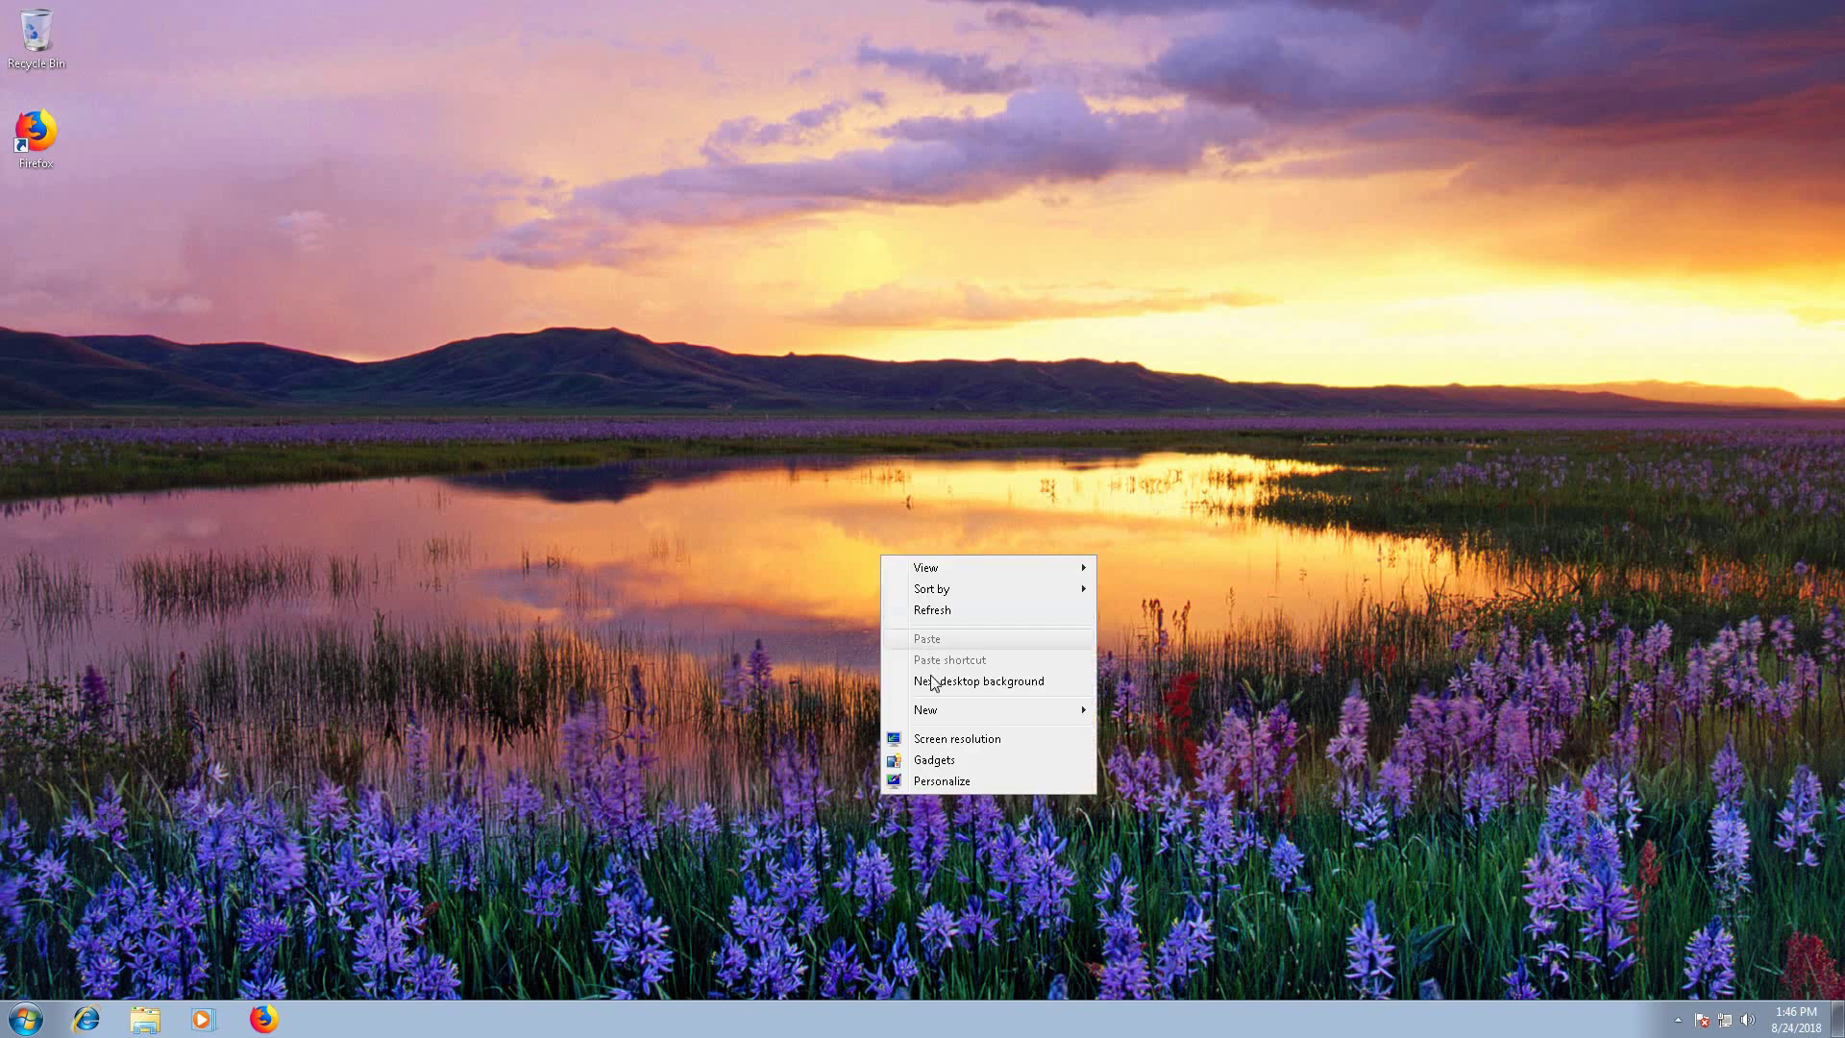
click(933, 740)
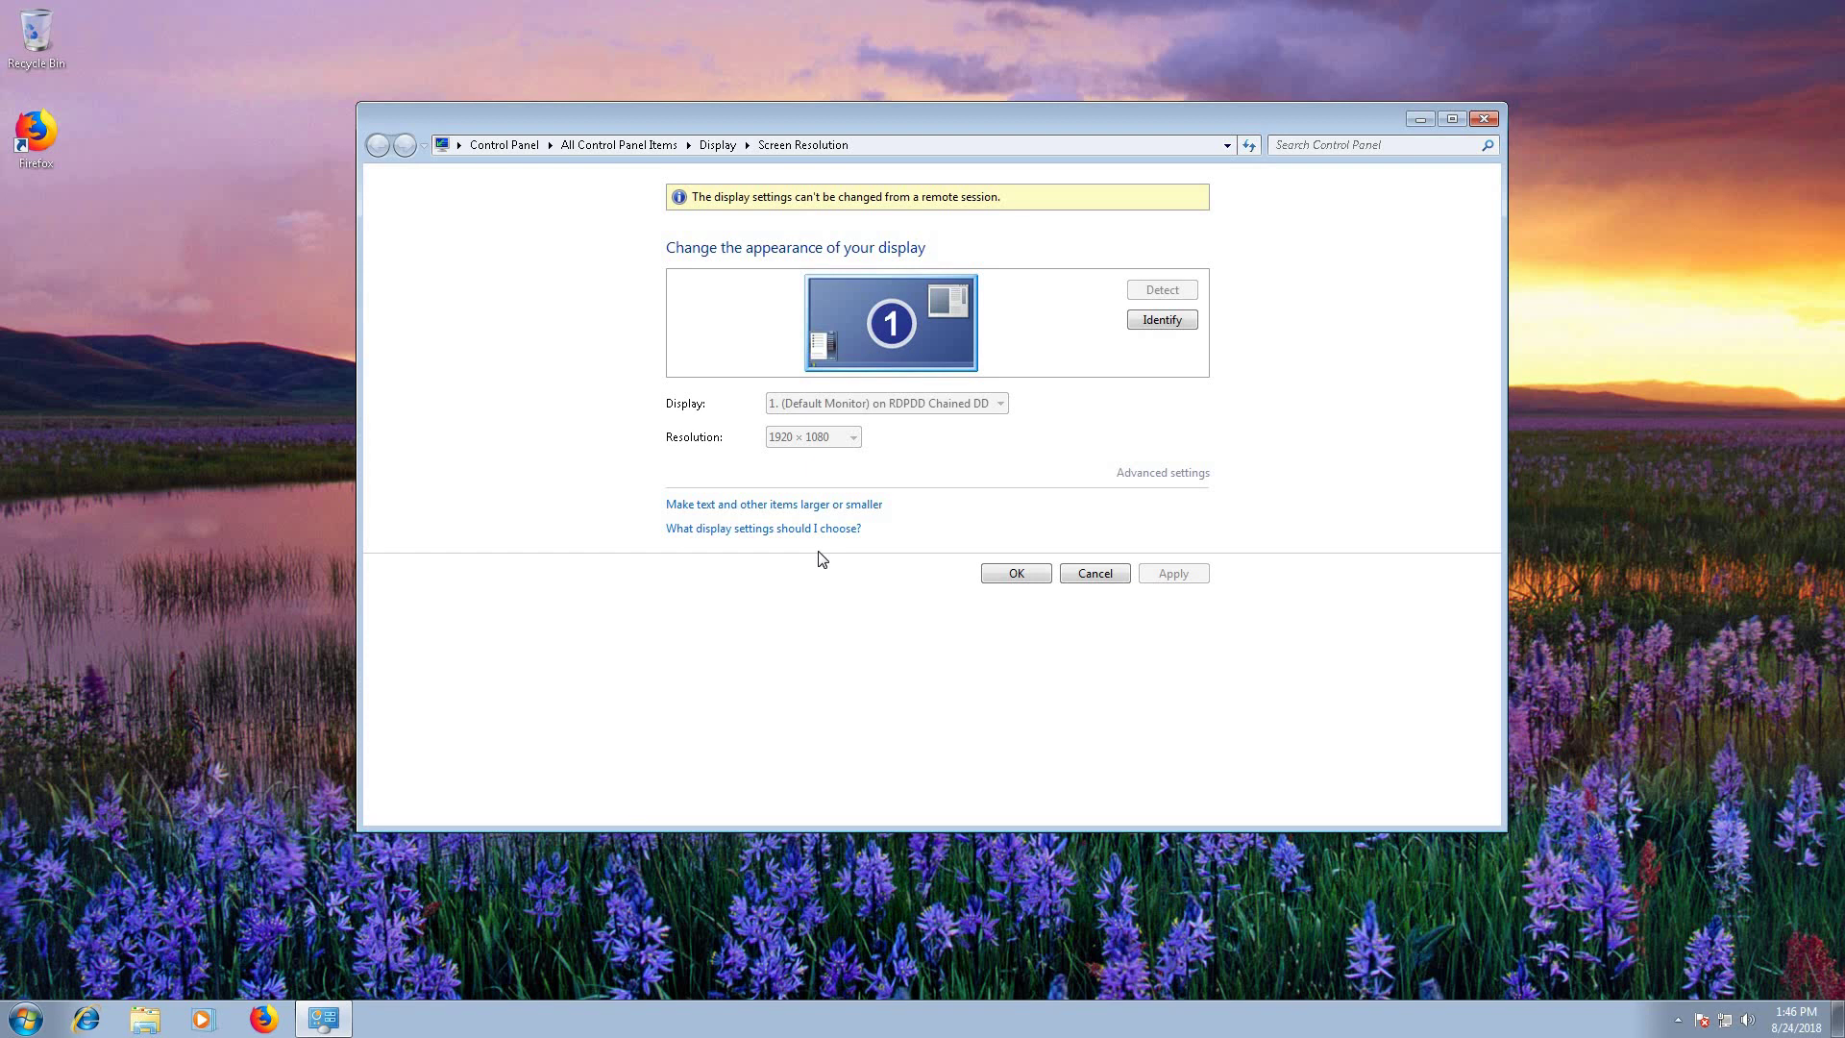
click(1005, 583)
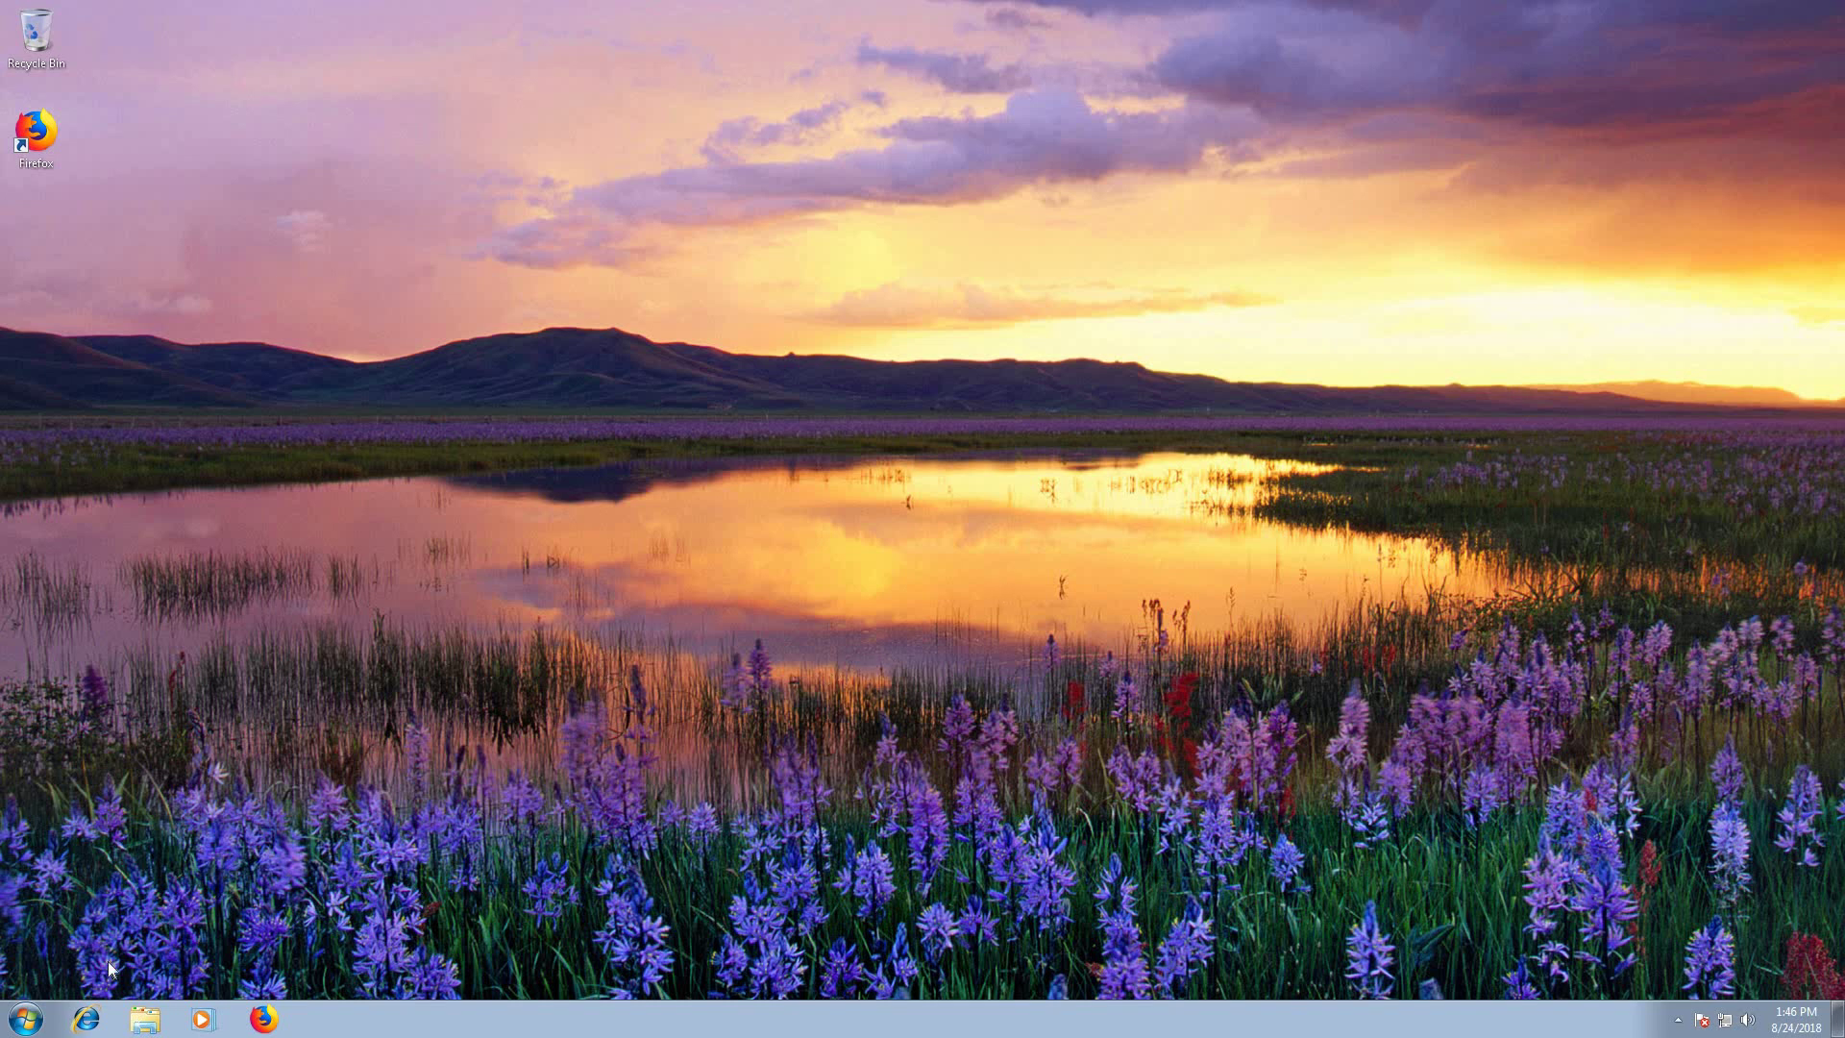
right_click(36, 1024)
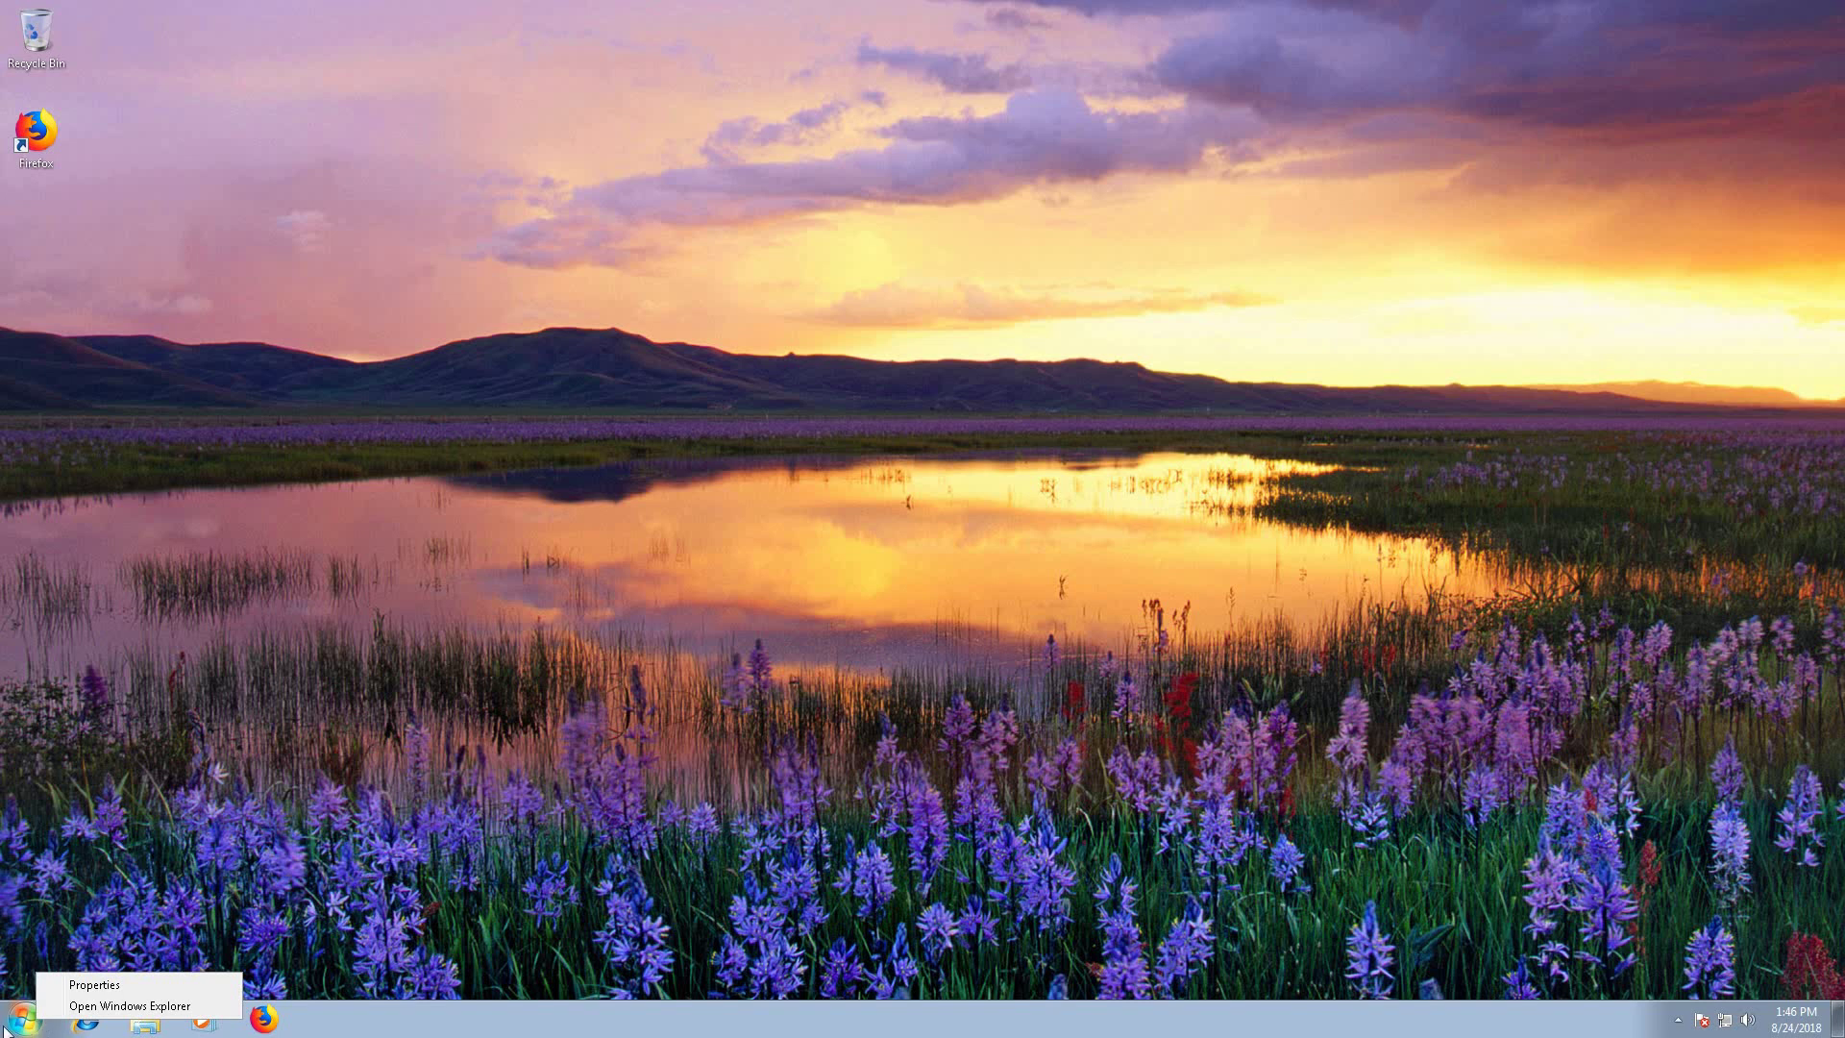
right_click(22, 1026)
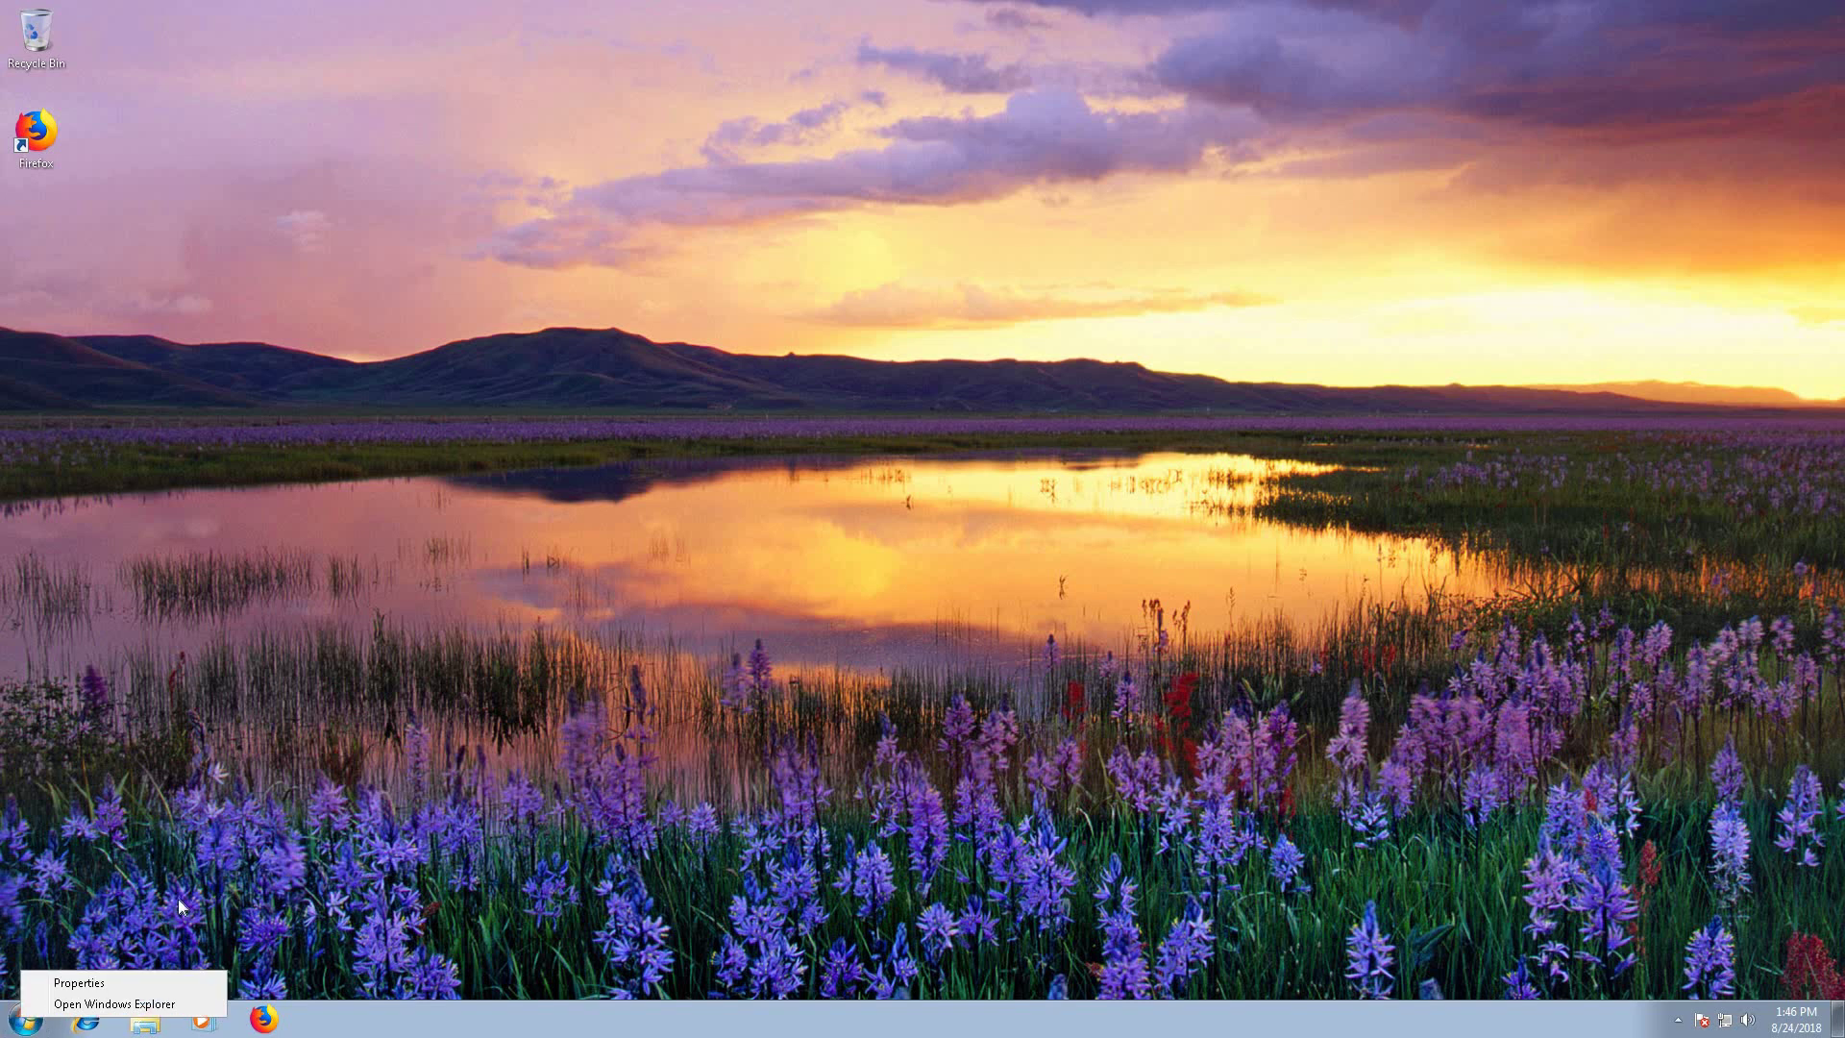
click(36, 1010)
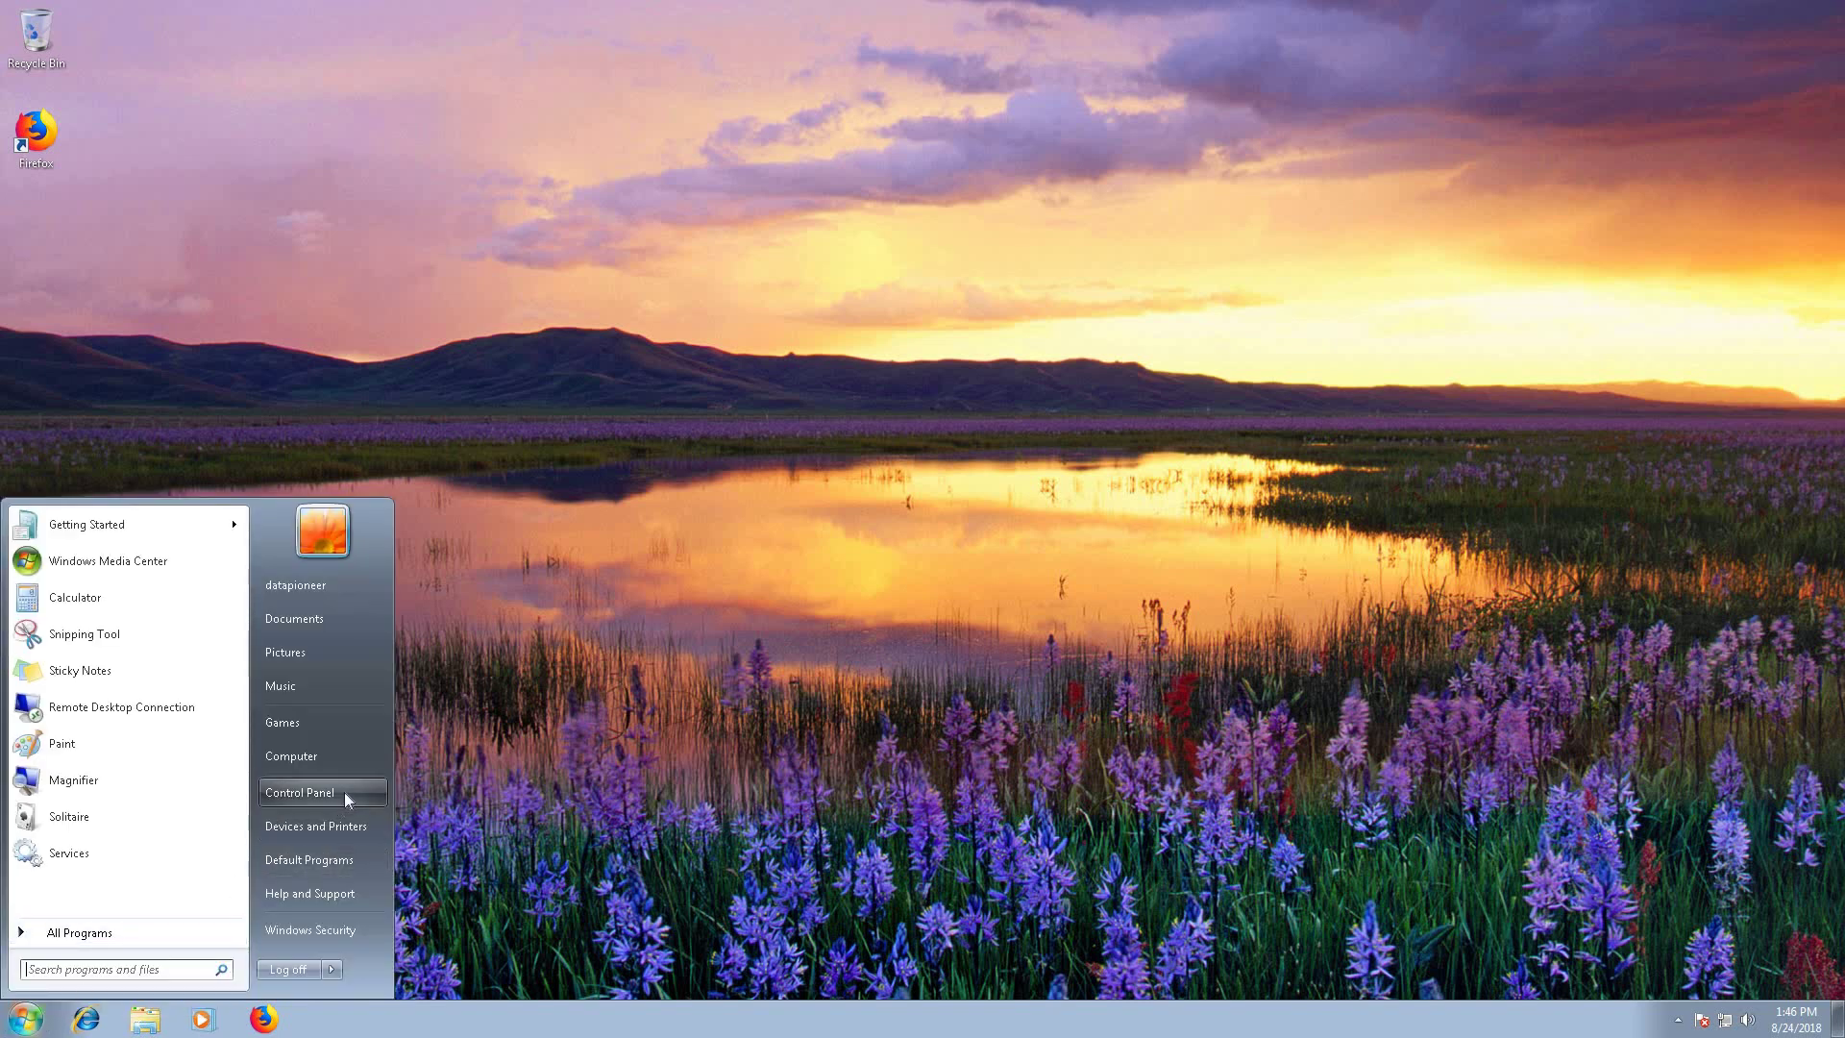
click(332, 826)
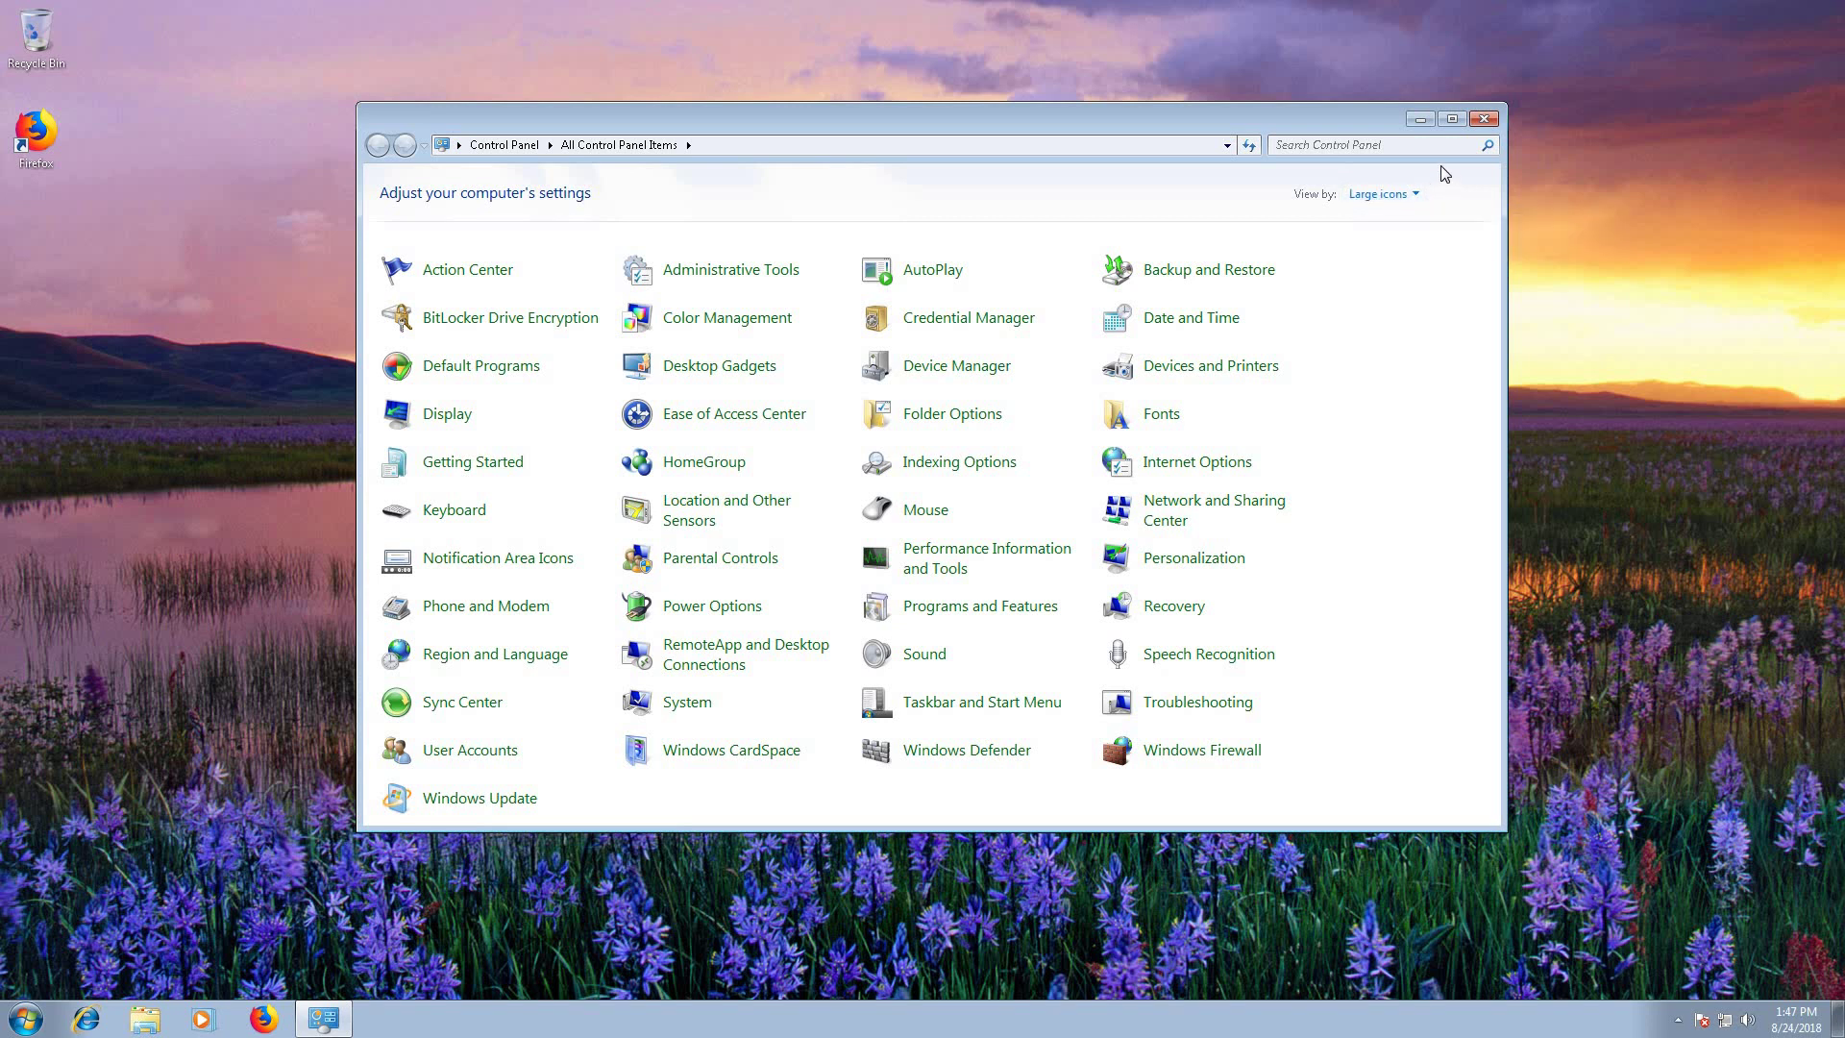
click(1474, 120)
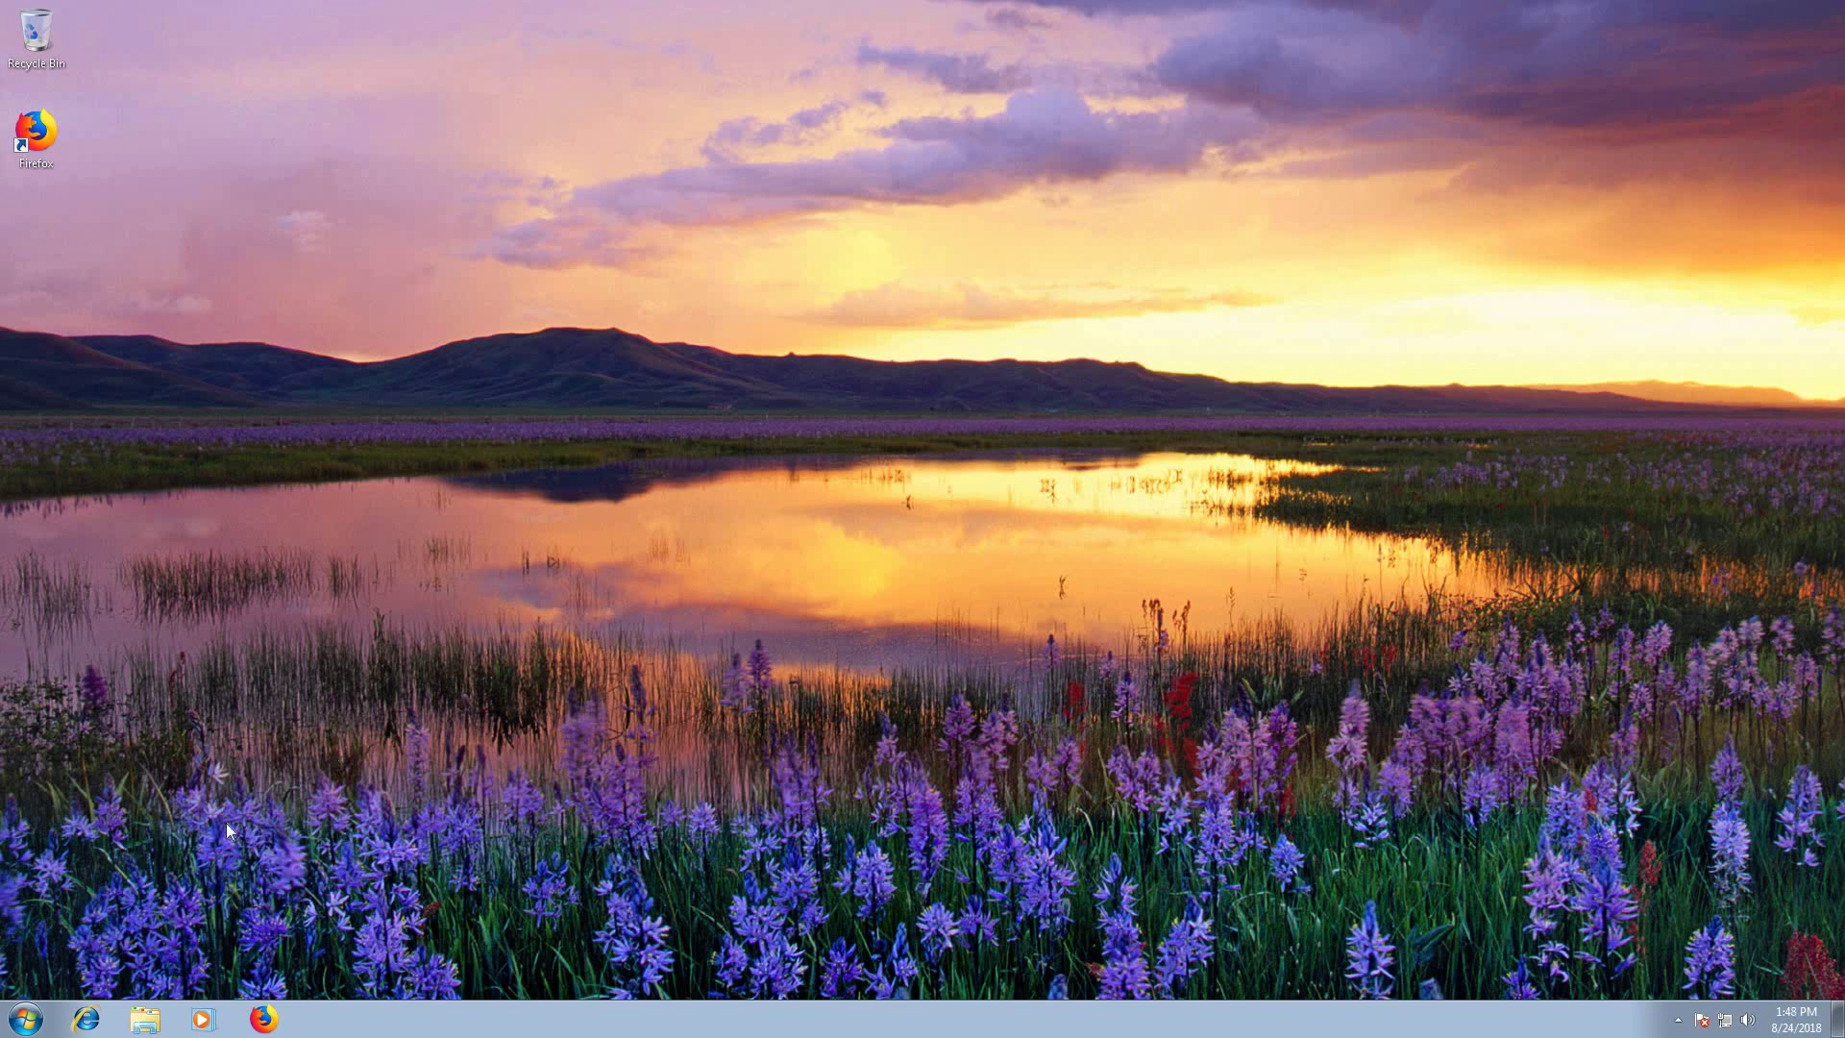
- Open the Windows 7 Start menu in the remote session to log off
click(25, 1019)
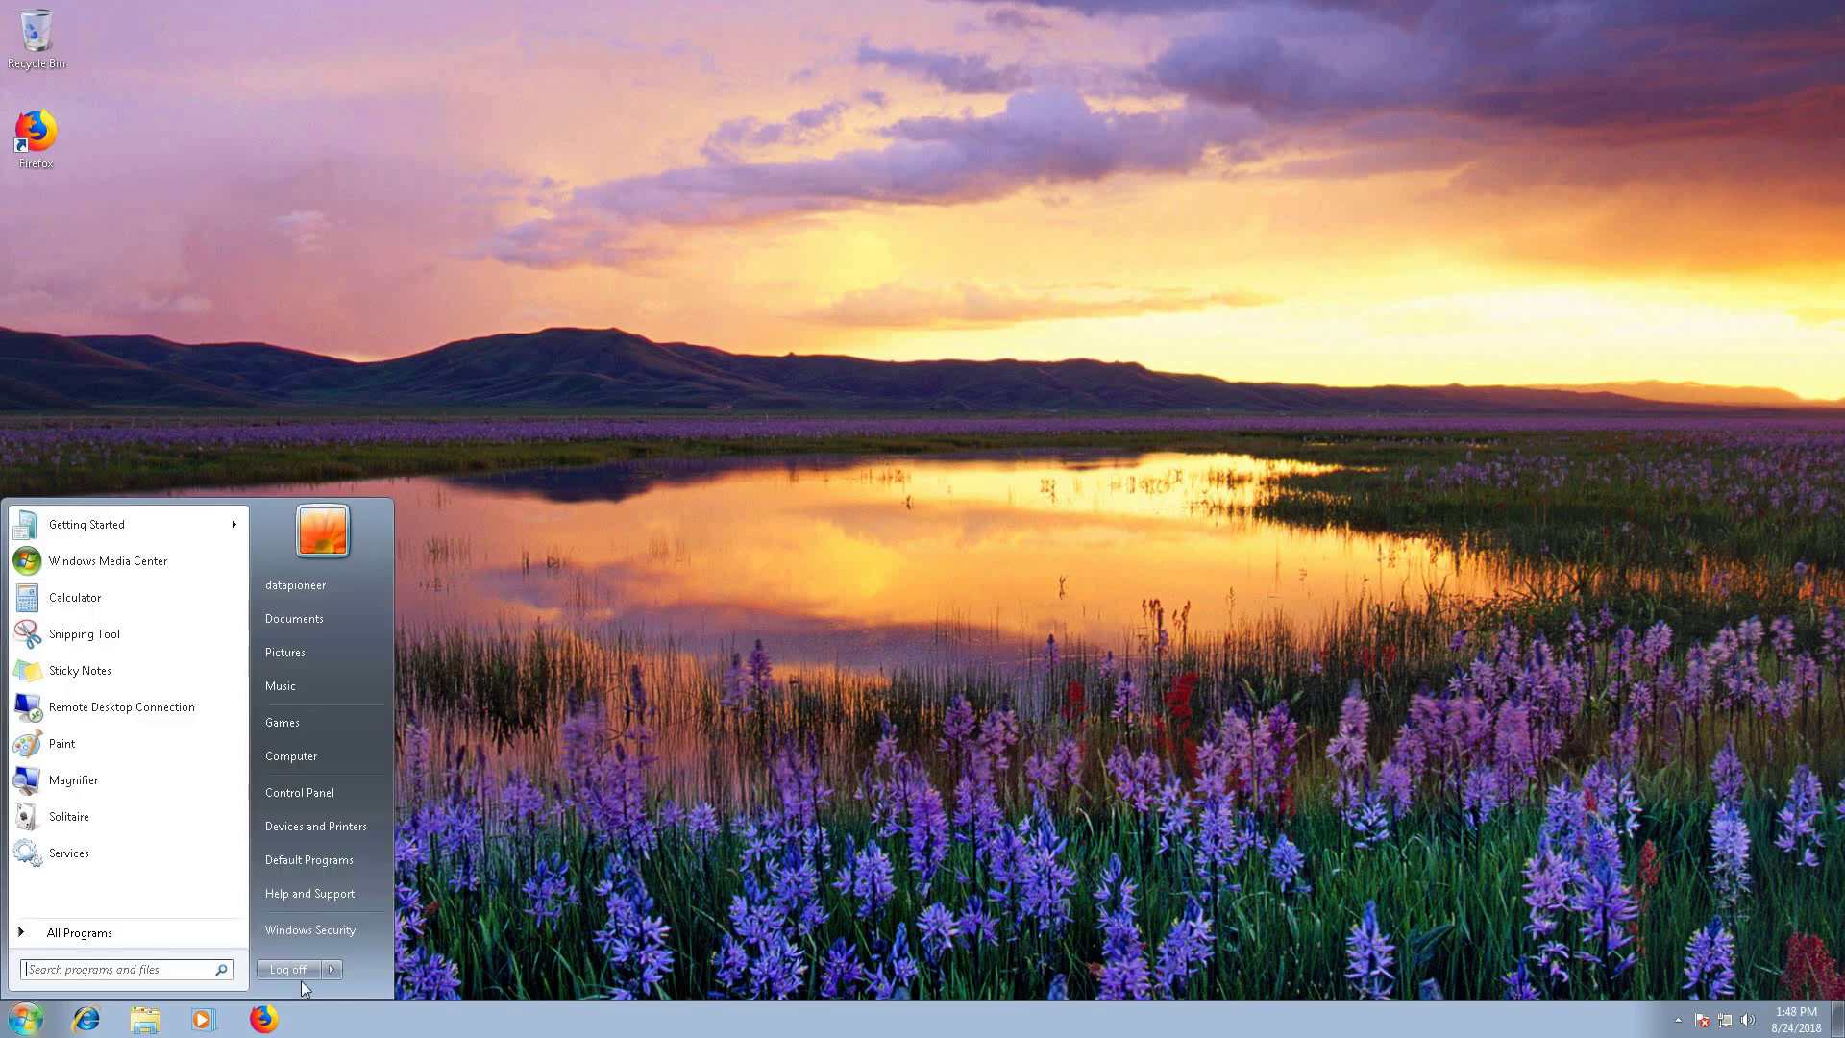